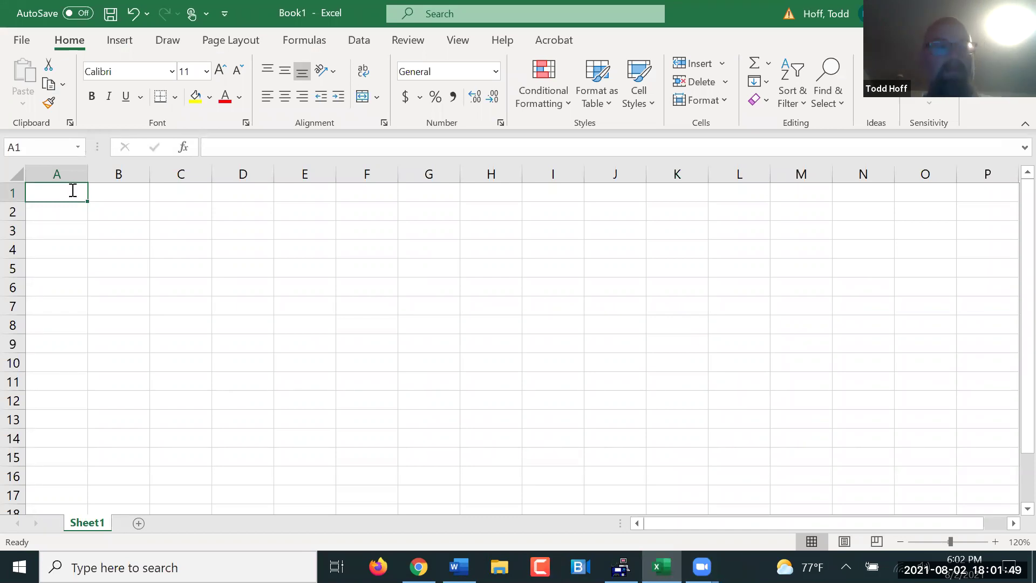
- Enter "Oz makes lion out of giraffe and gazelle meat. Giraffe meat is 18 g protein and 36 g fat" in cell A1
text(Oz makes)
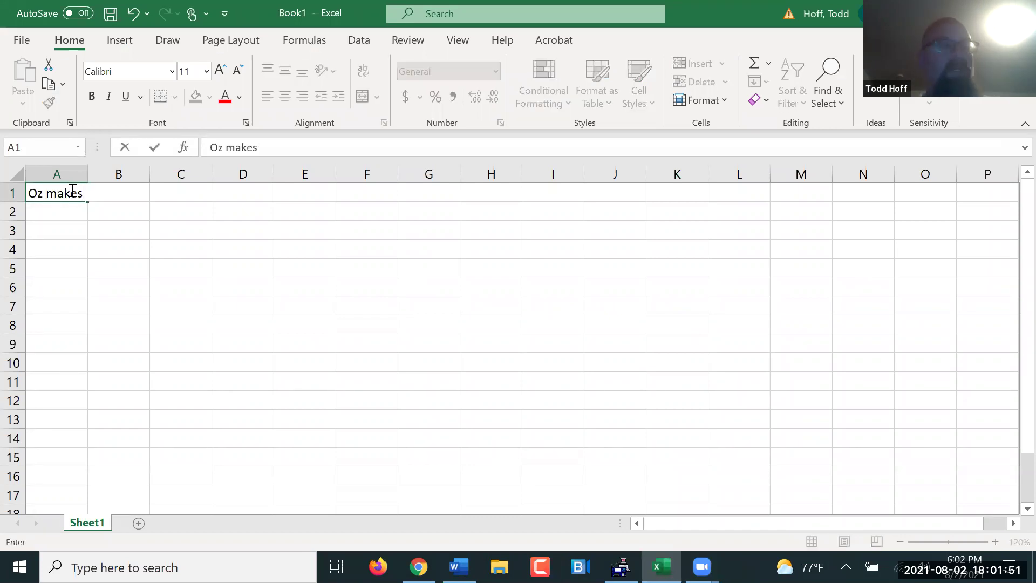
text( lion)
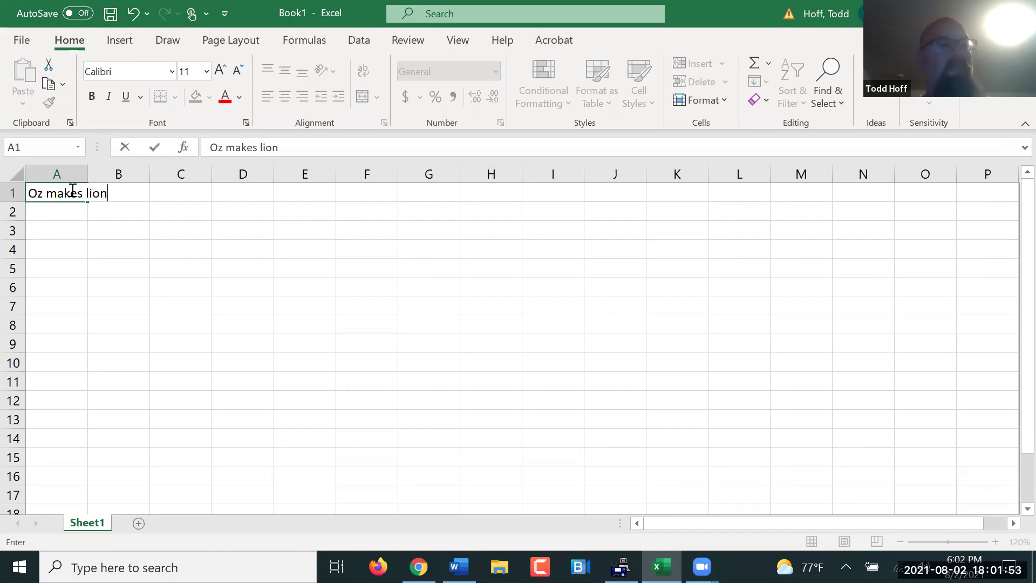
key(BackSpace)
key(BackSpace)
key(BackSpace)
key(BackSpace)
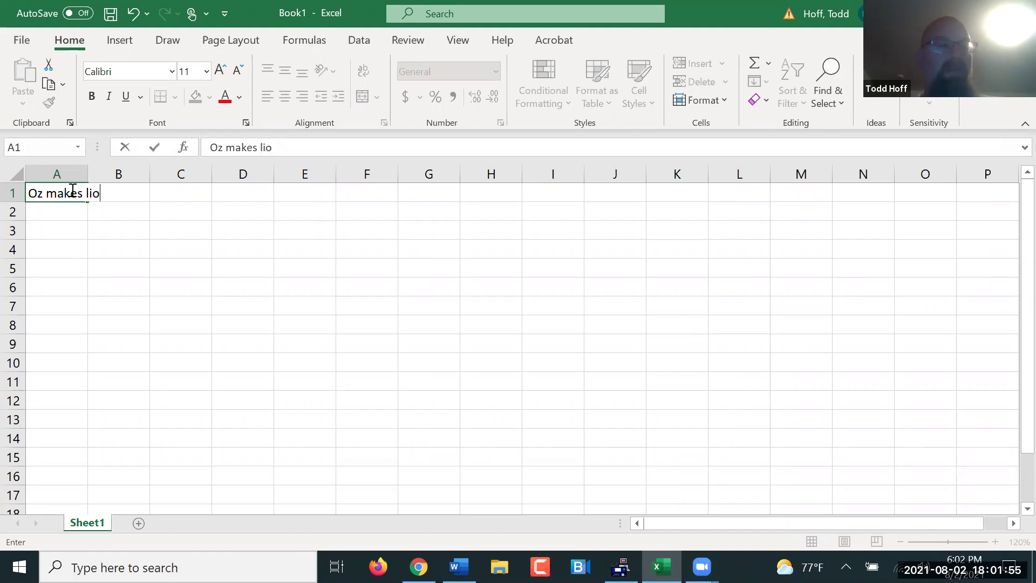
text(ion out of gira)
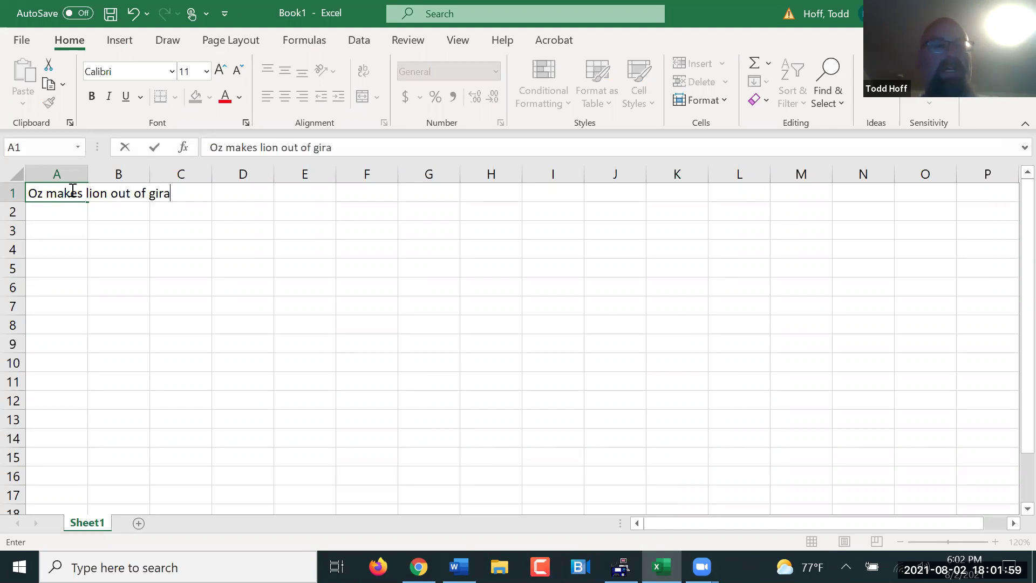
text(ffe and ga)
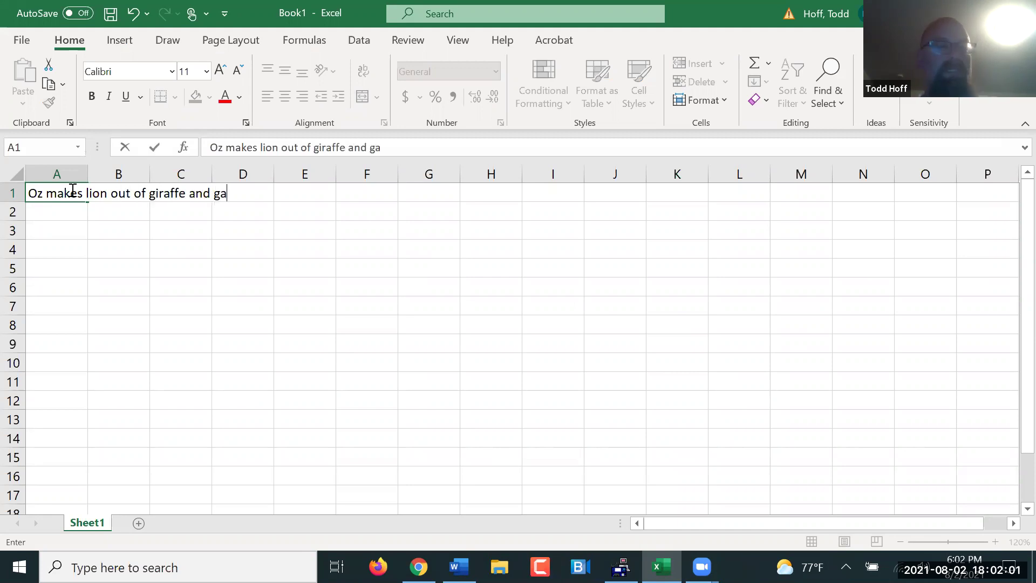
text(zelle meat.  Giraffe meat is 18 g)
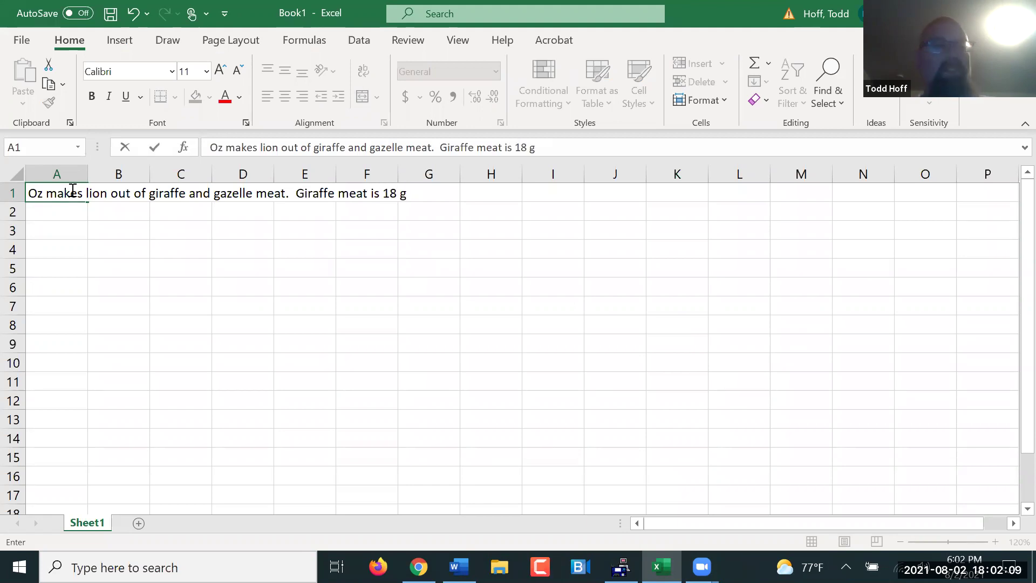
text( proti)
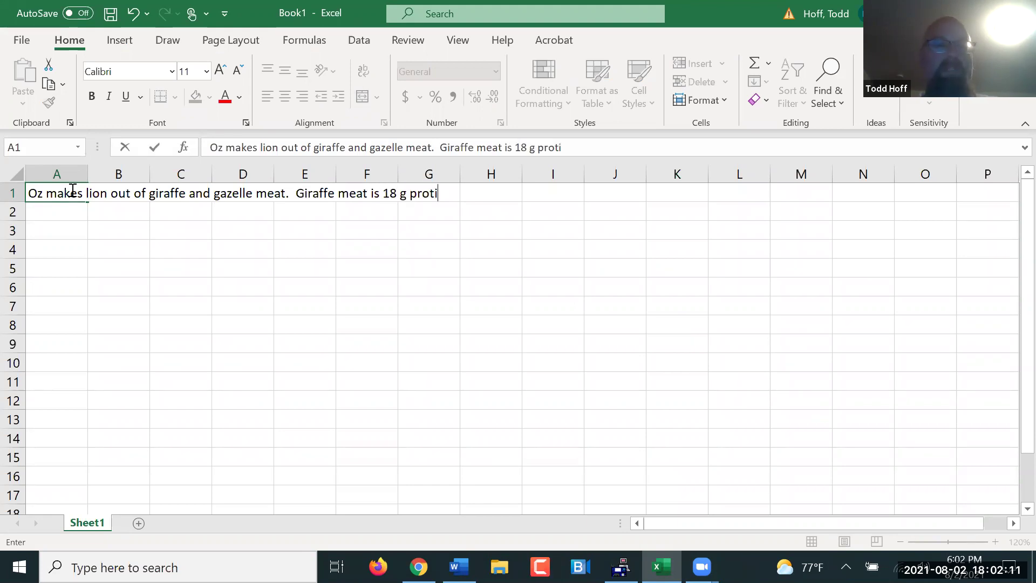
key(BackSpace)
text(ein and )
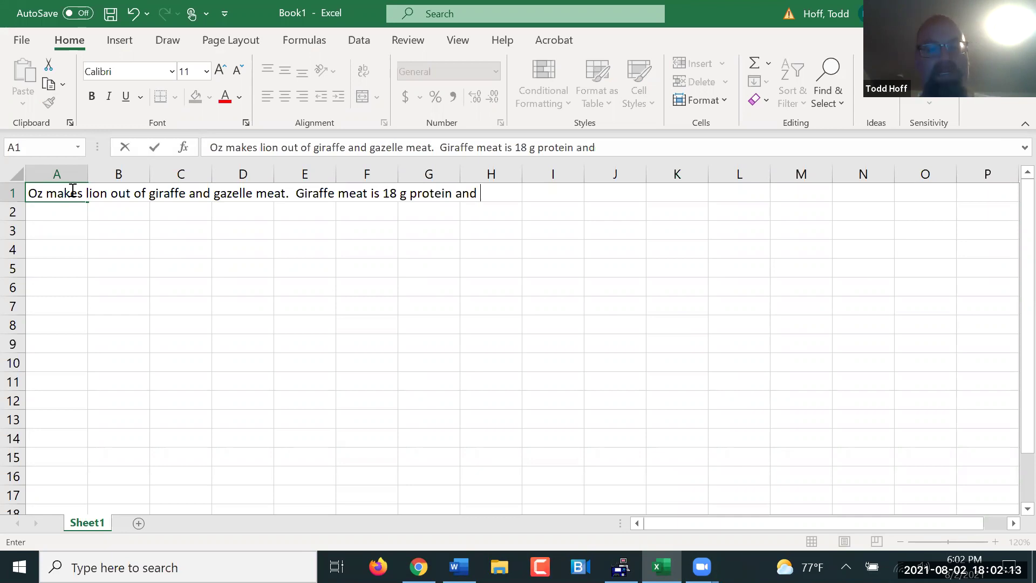
text(36 g fat)
key(Return)
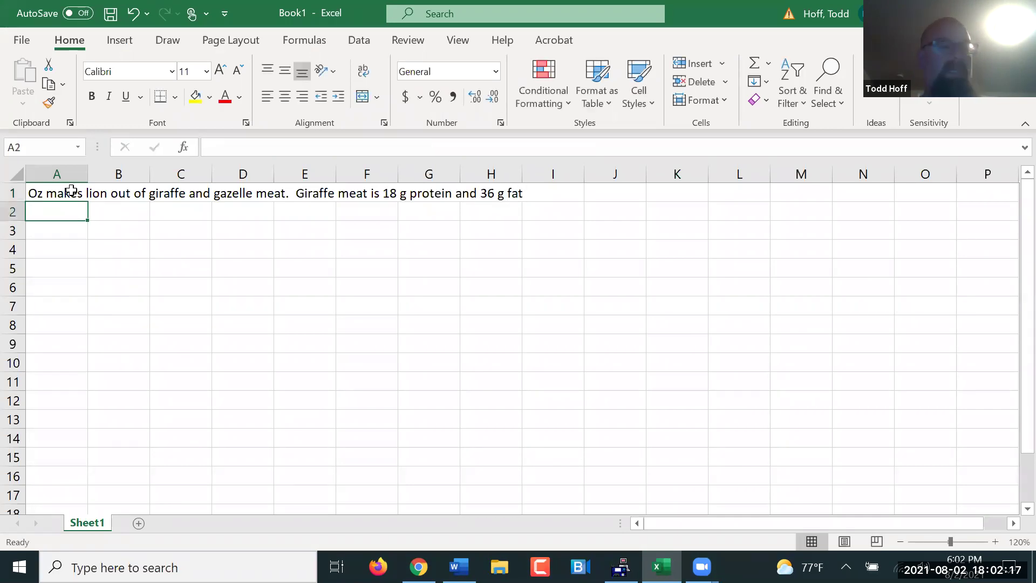
- Write "gazelle meat is 36 g protein and 18 g fat." as the first sentence in cell A2
text(gazelle m)
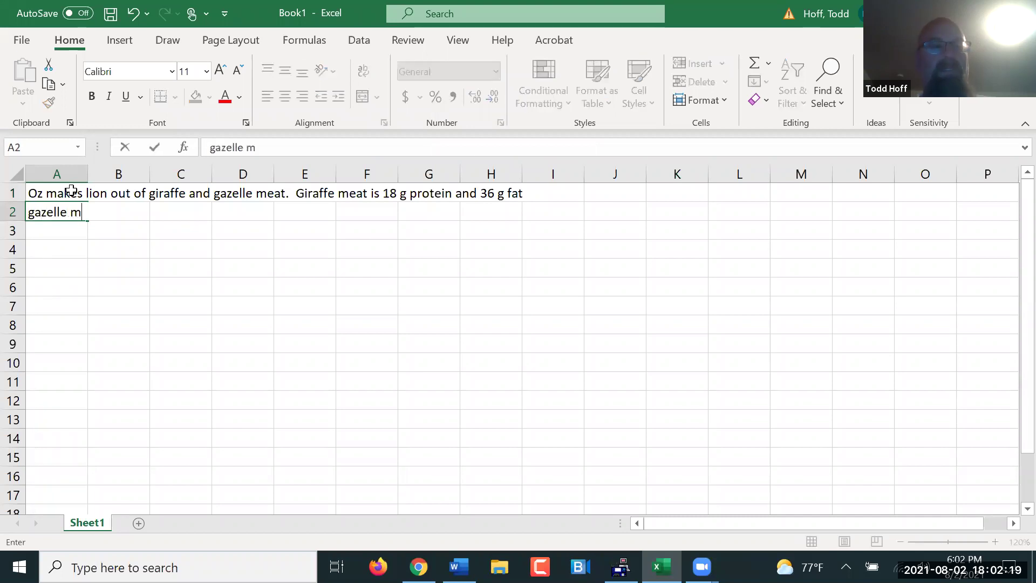
text(eat is 36 g p)
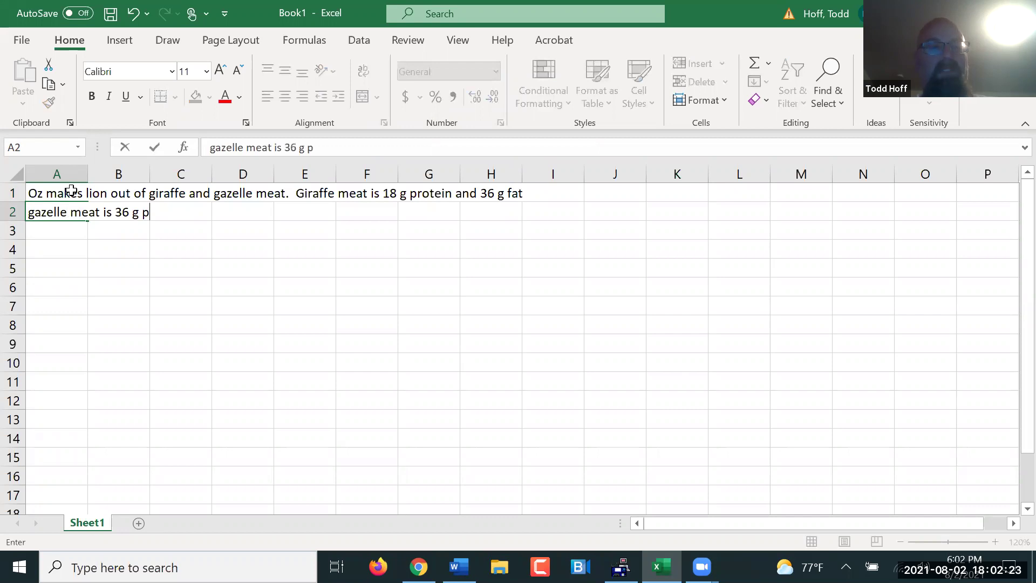
text(rotein and)
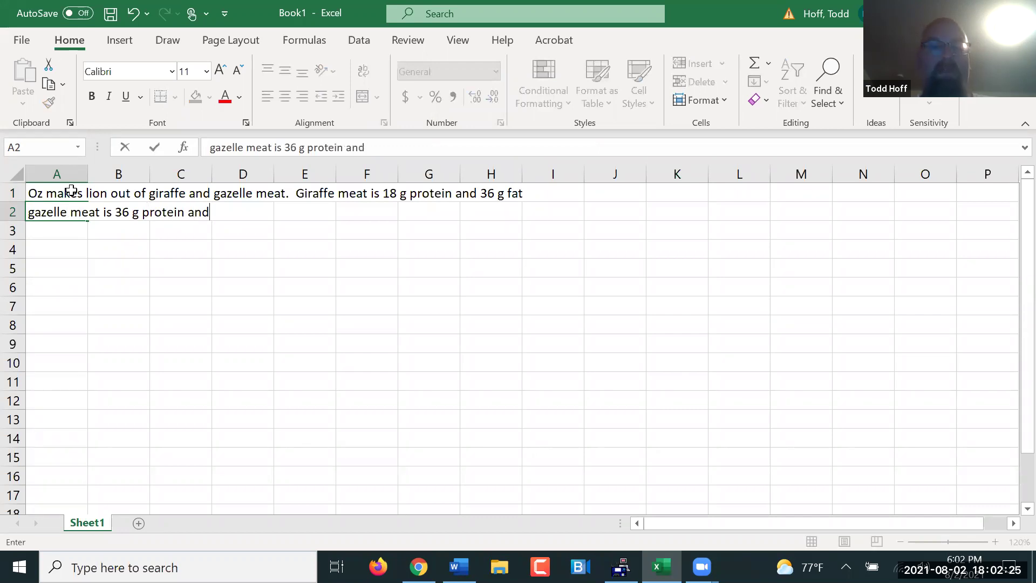
text( 18 g fat.)
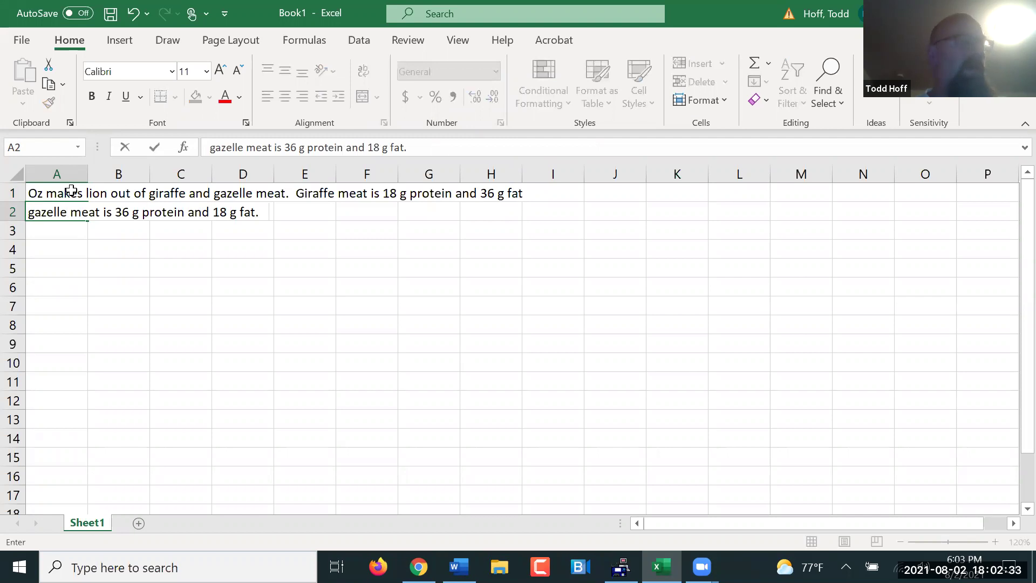
- Complete cell A2 with "A batch of lion food must contain at least 25,200 g protein and 37800 g fat."
text(A batch of lion food must co)
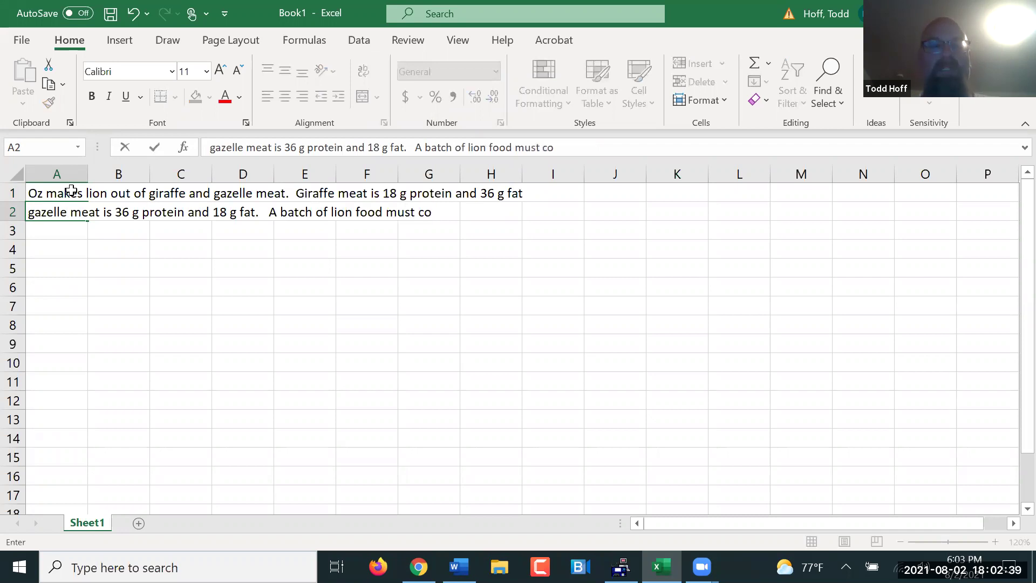
text(ntain at least)
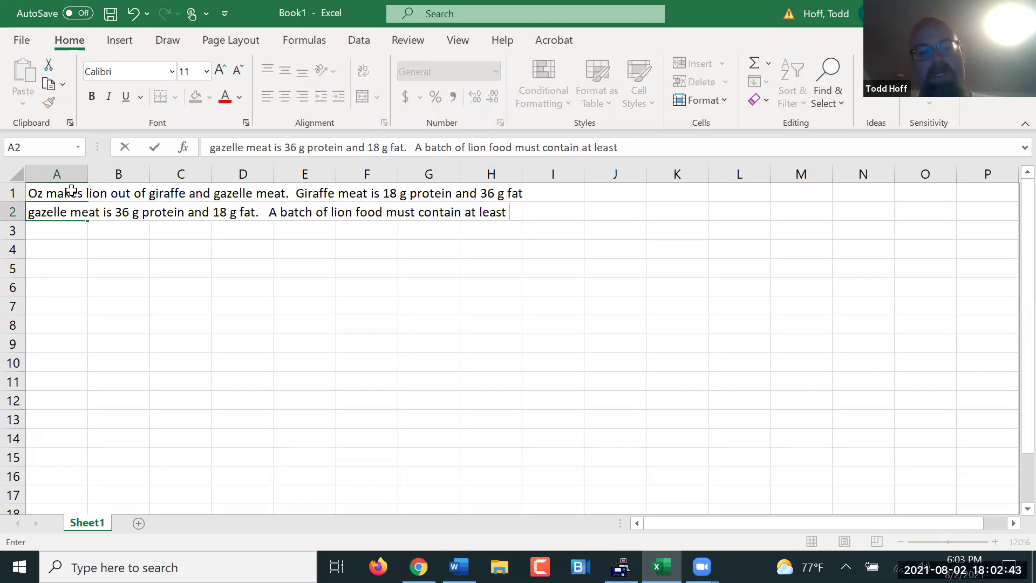
text( 25,200 g protein )
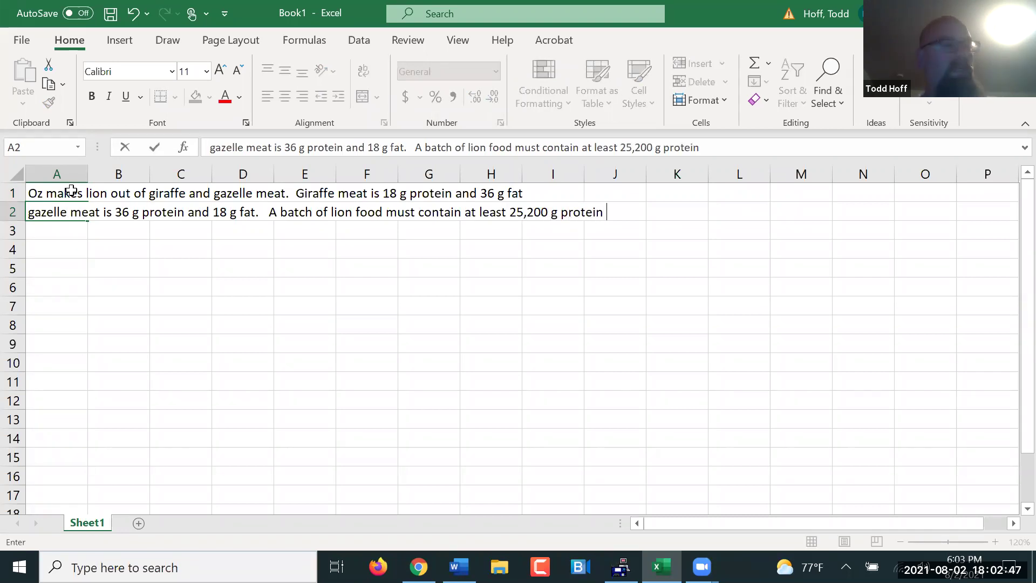
text(and)
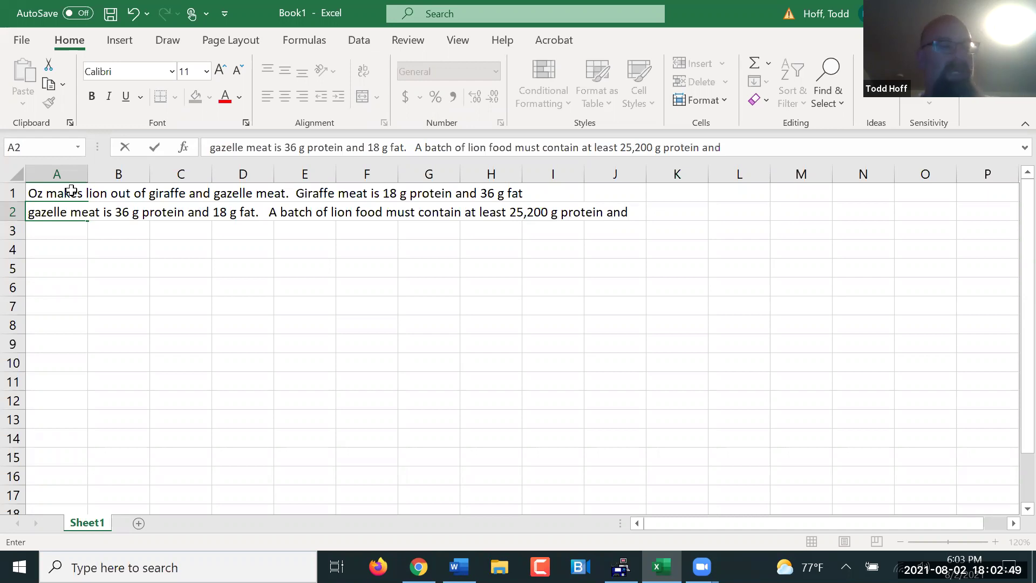
text( 37800 g fat.)
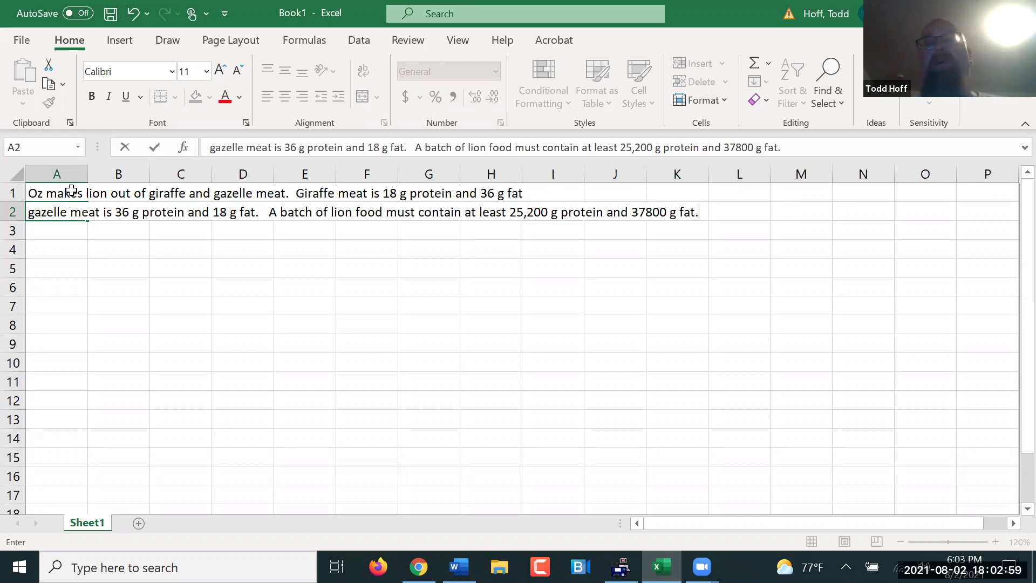
key(Return)
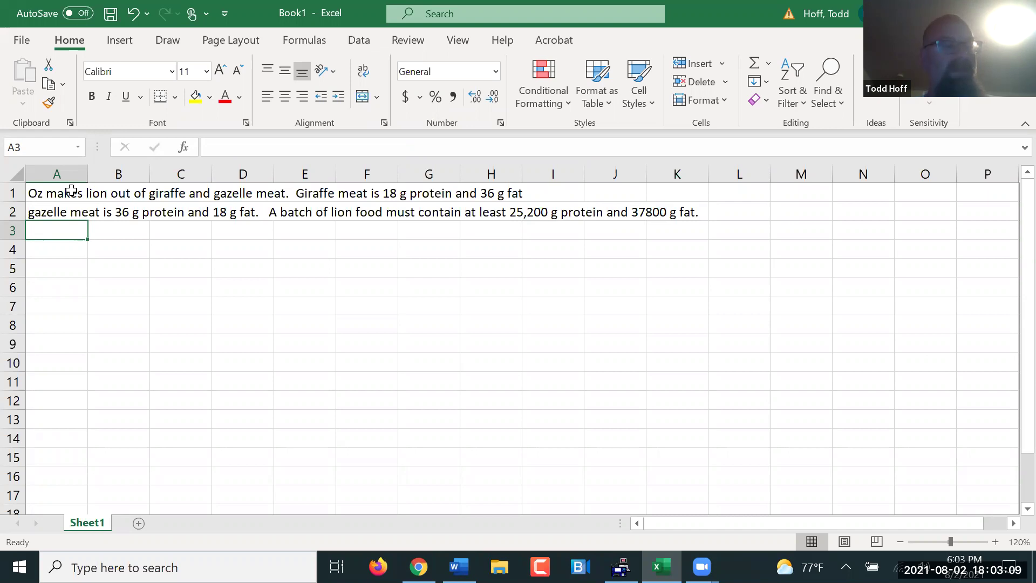
- Enter "Minimize the cost of a batch if giraffe meat is $2 / lb and gazelle meat is $4 / lb." in cell A3
text(Min)
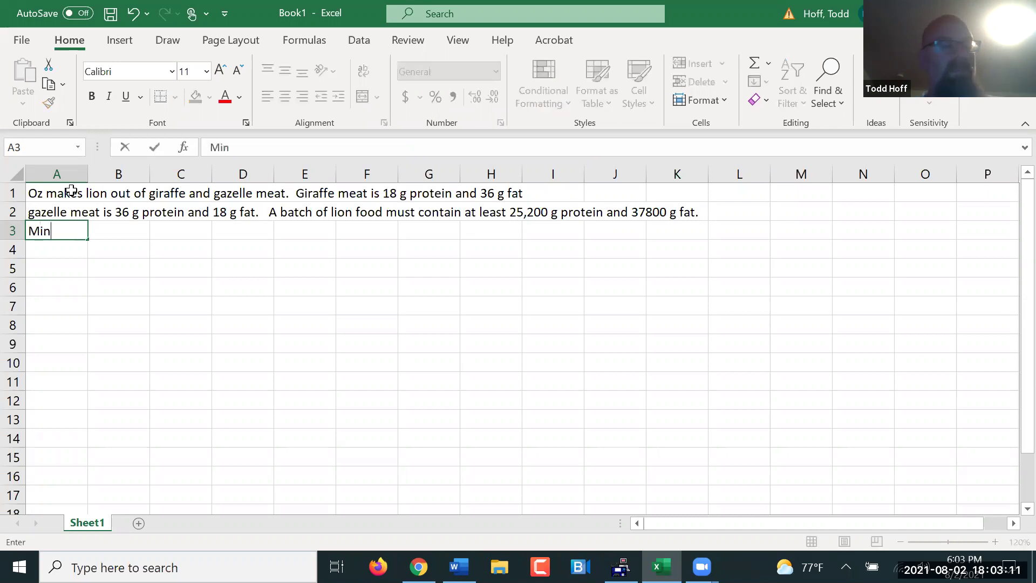
text(imize th)
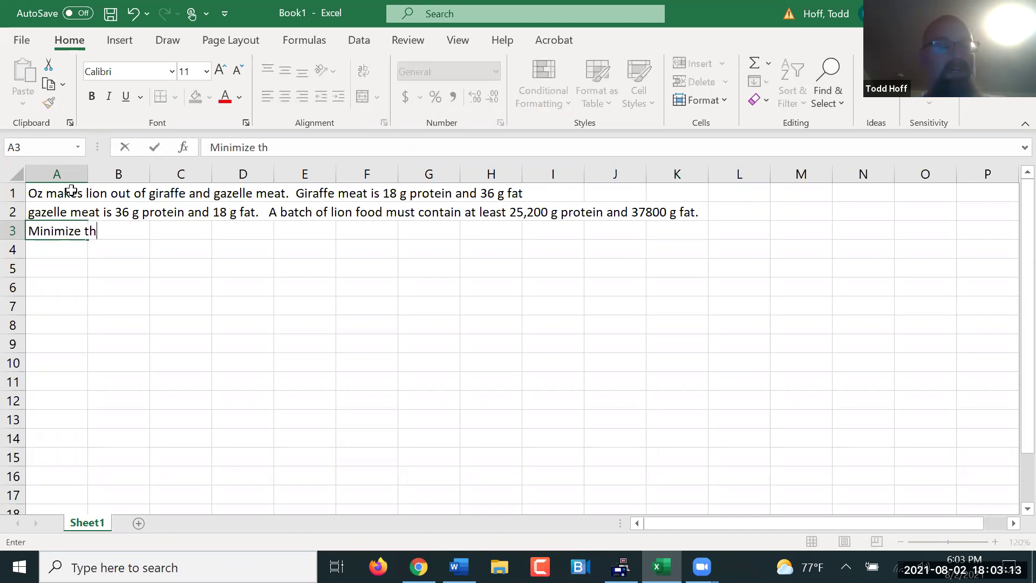
text(e cost of a )
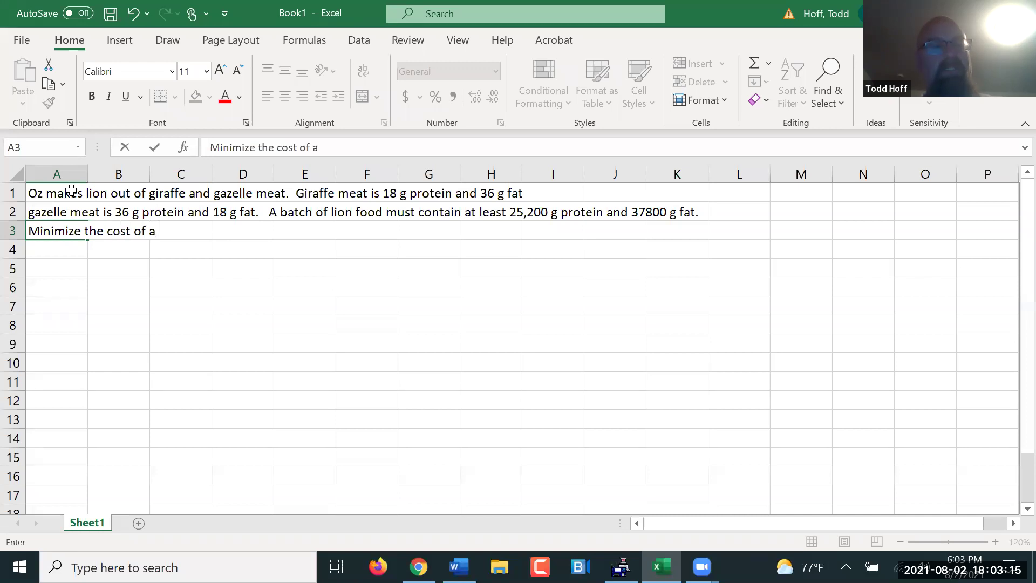
text(batch if giraffe meat)
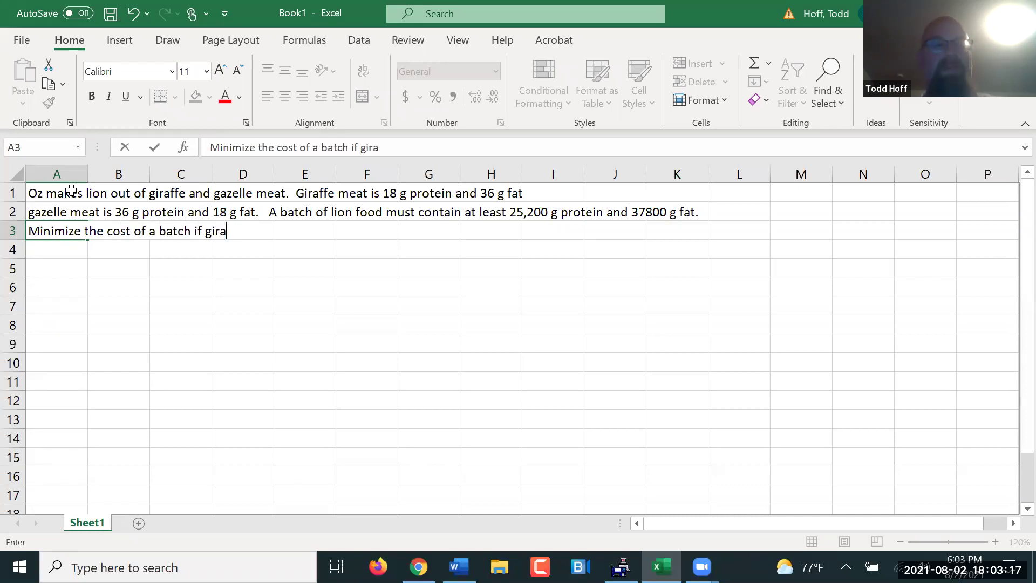
key(BackSpace)
key(BackSpace)
text(at )
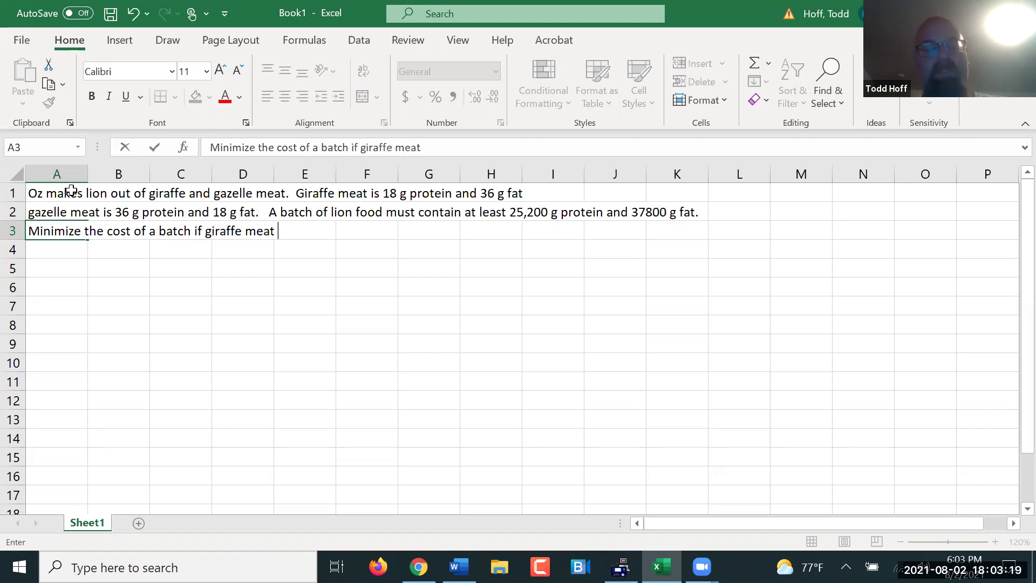
text(is $2 / )
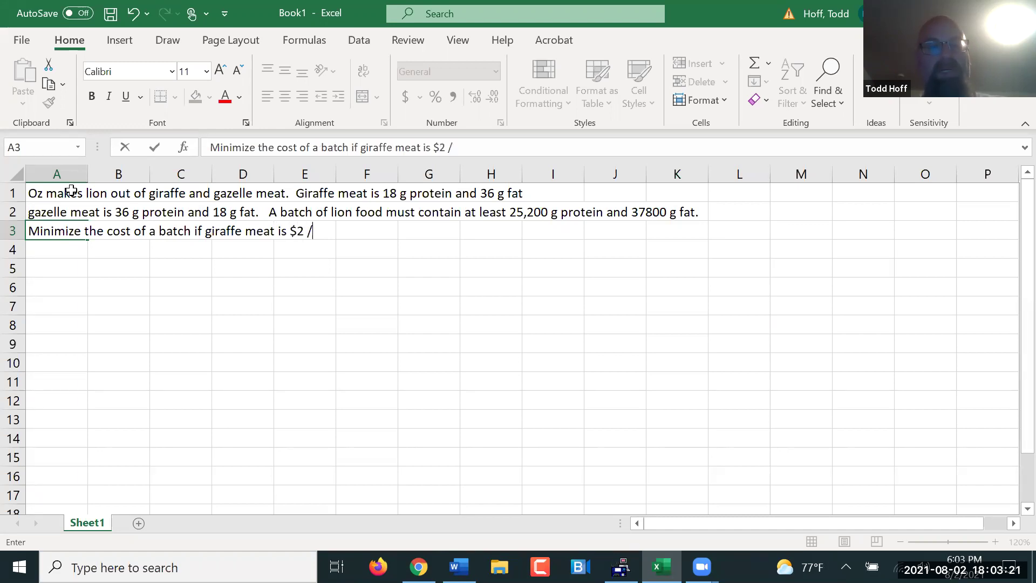
text(lb and gaz)
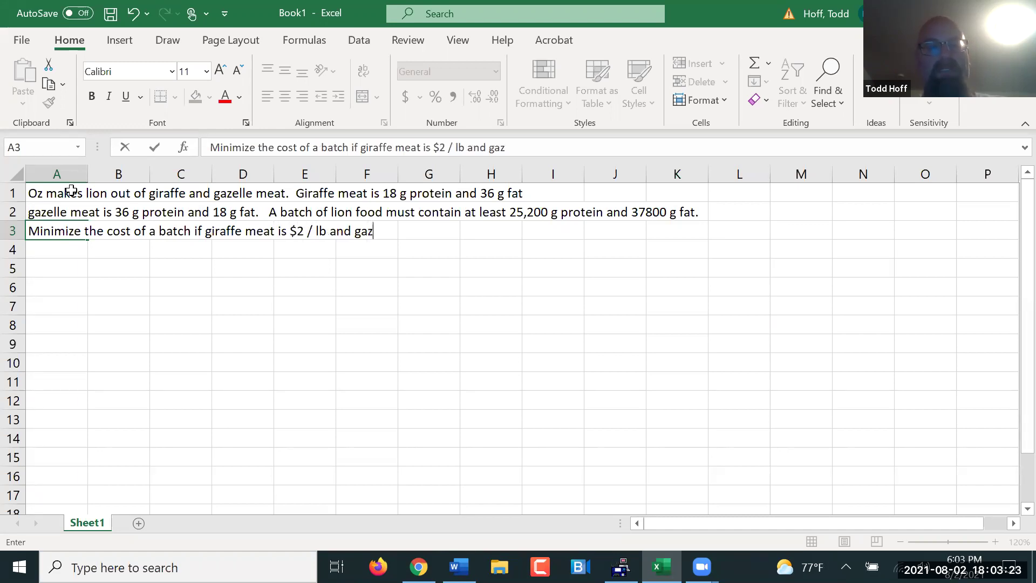
text(elle meat is )
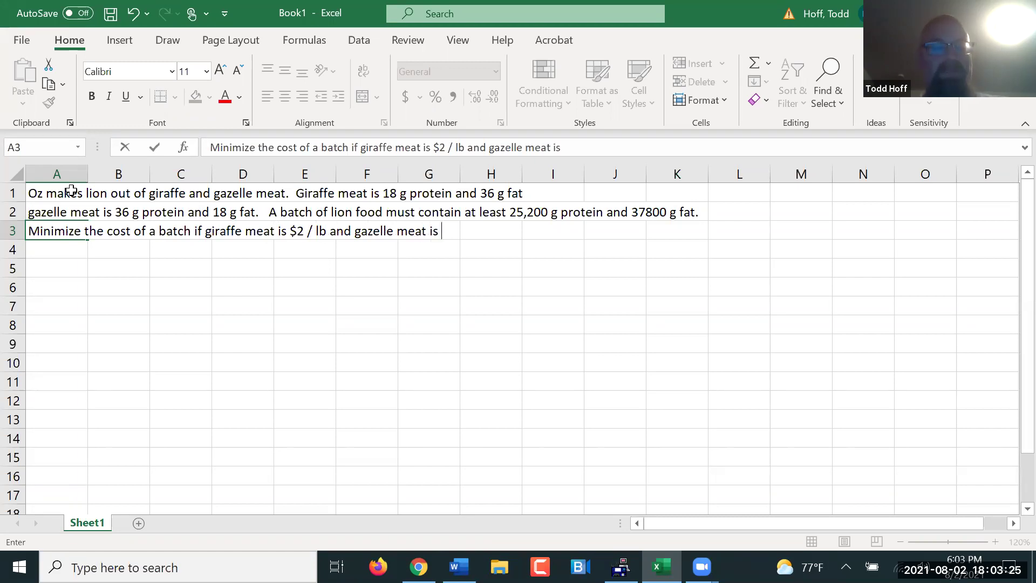
text($4 / lb.)
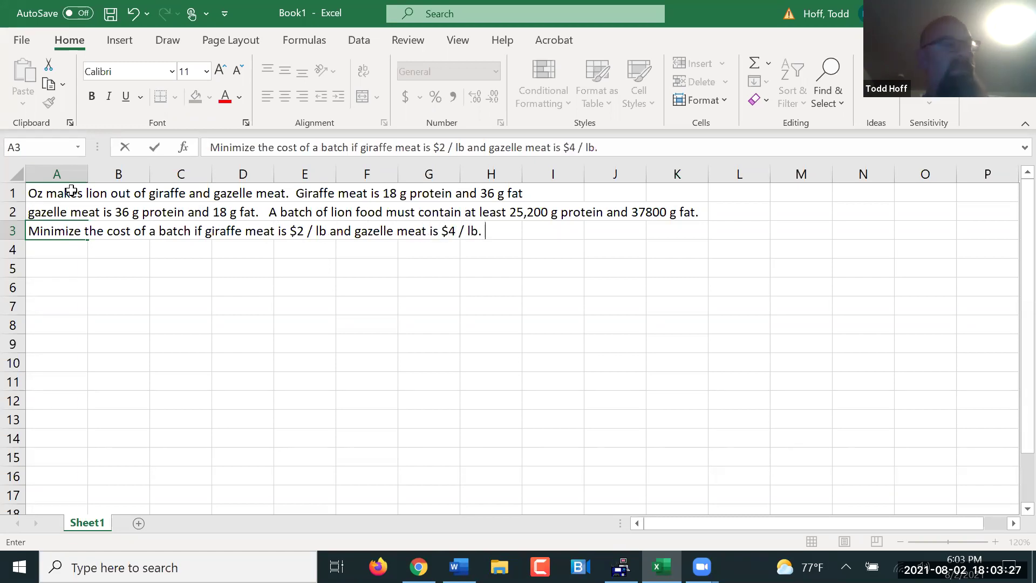
key(Return)
- Write the objective function "objective: min: C = 2x + 4y" in cell A5, leaving row 4 blank
key(Return)
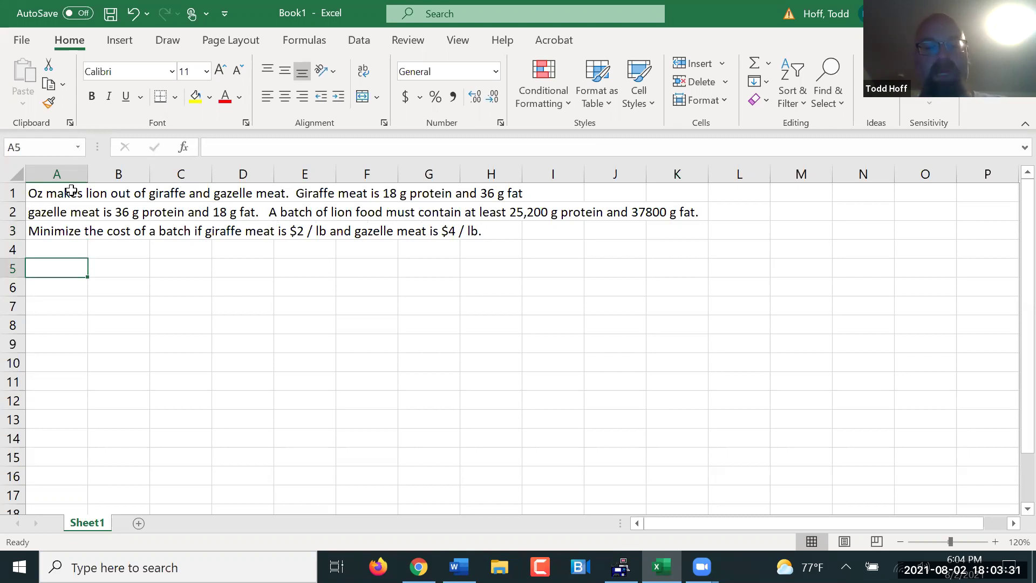
text(objective:  )
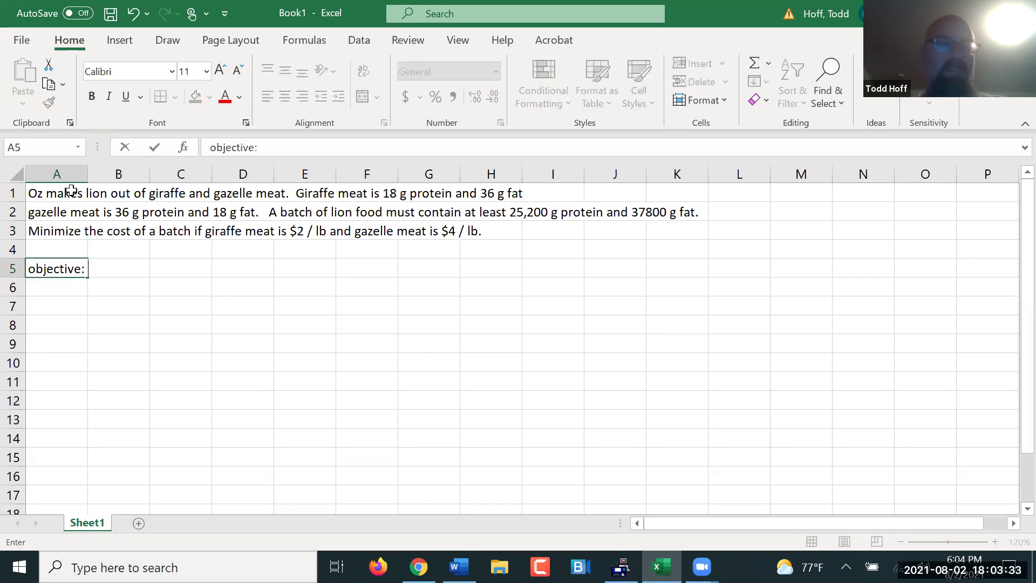
text(min:   )
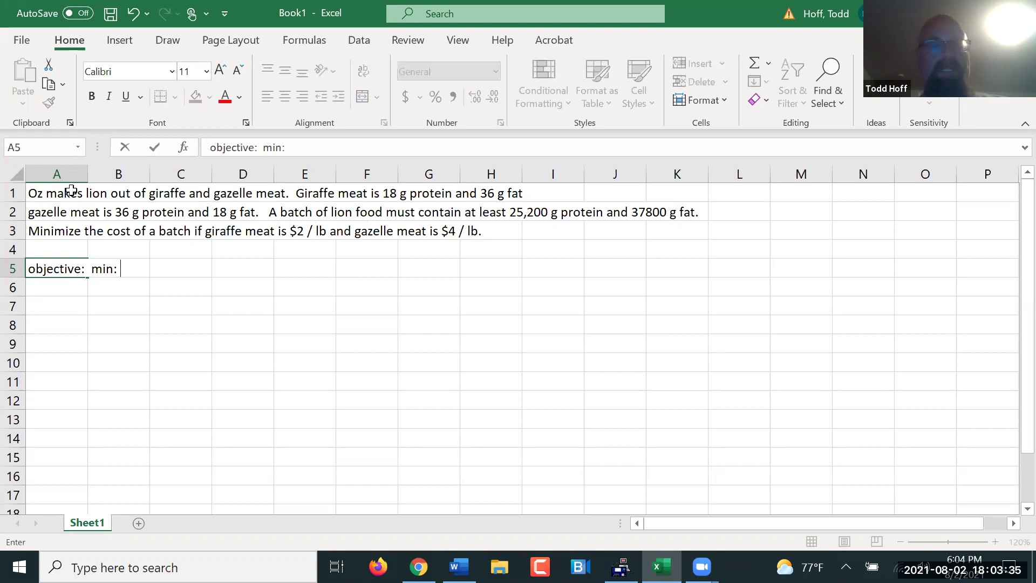
text(C = 2x + 4y  )
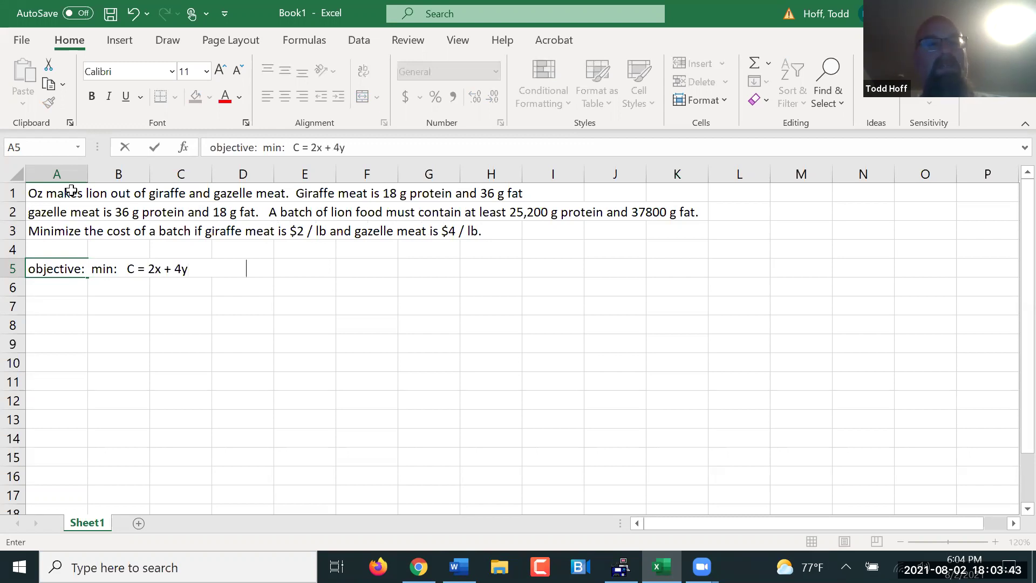
- Complete cell A5 by adding the variable definitions "where x= lb of giraffe" and "y = lb of gazelle" after the objective function
text(   where x=)
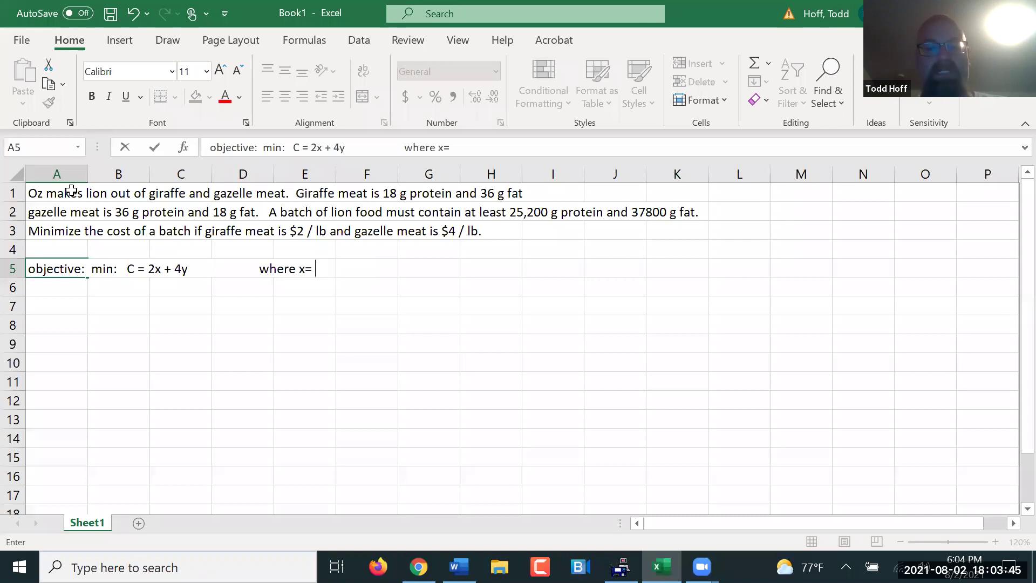
text( lb of gira)
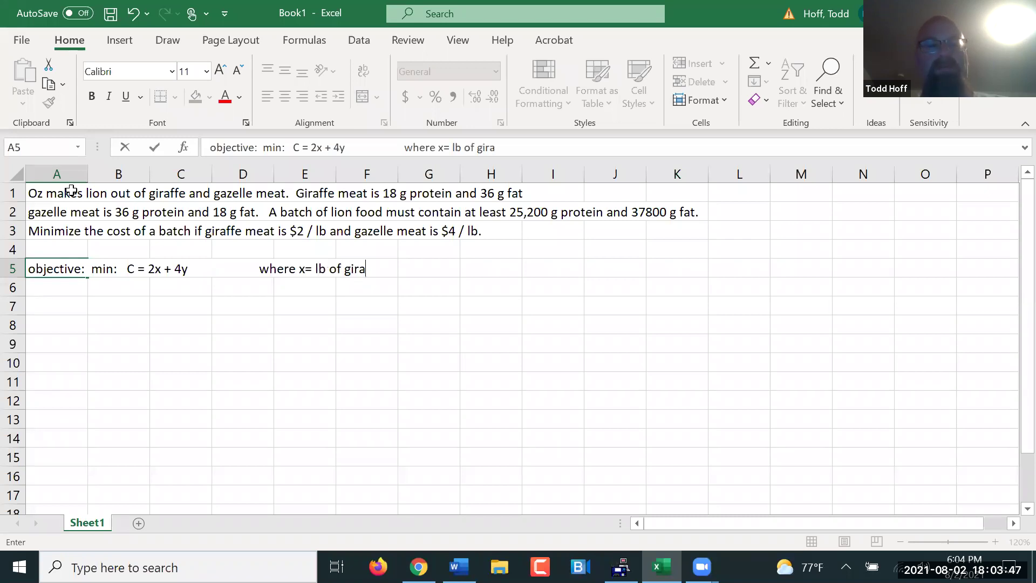
text(ffer)
key(BackSpace)
text(y = l)
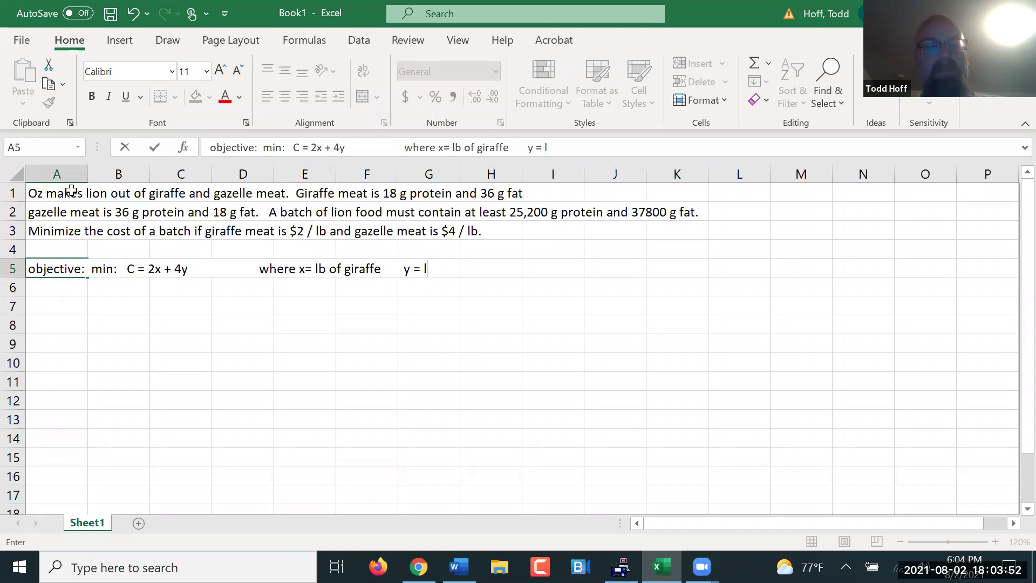
key(BackSpace)
text(lb of )
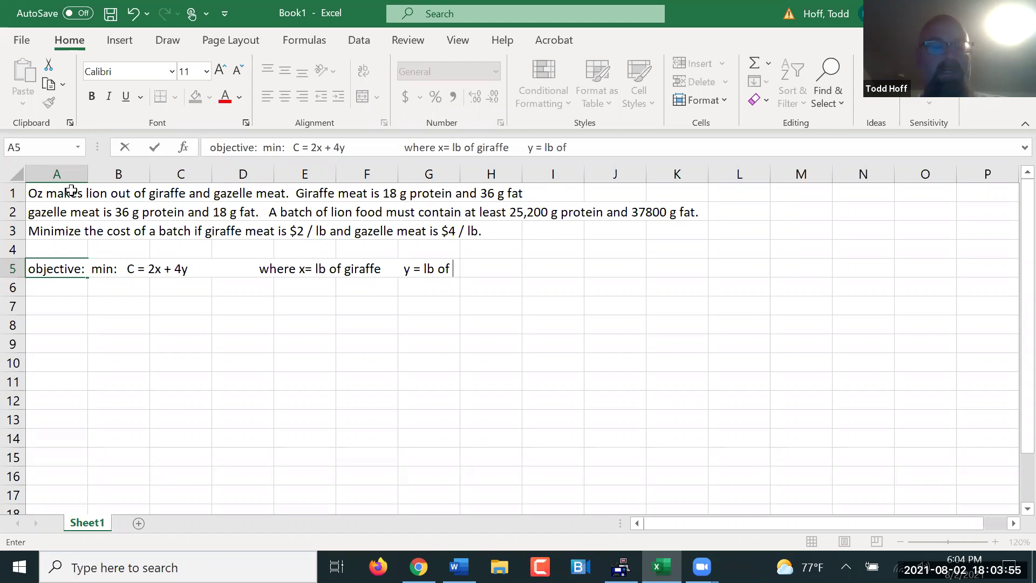
text(gazelle)
key(Return)
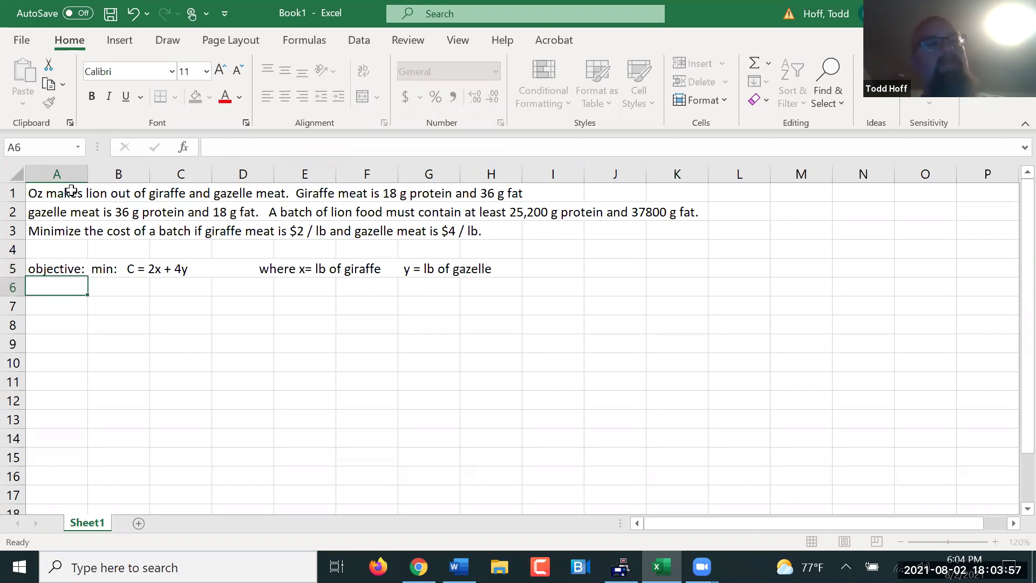
- Enter the constraints heading "subject to:" in cell A6
text(sub)
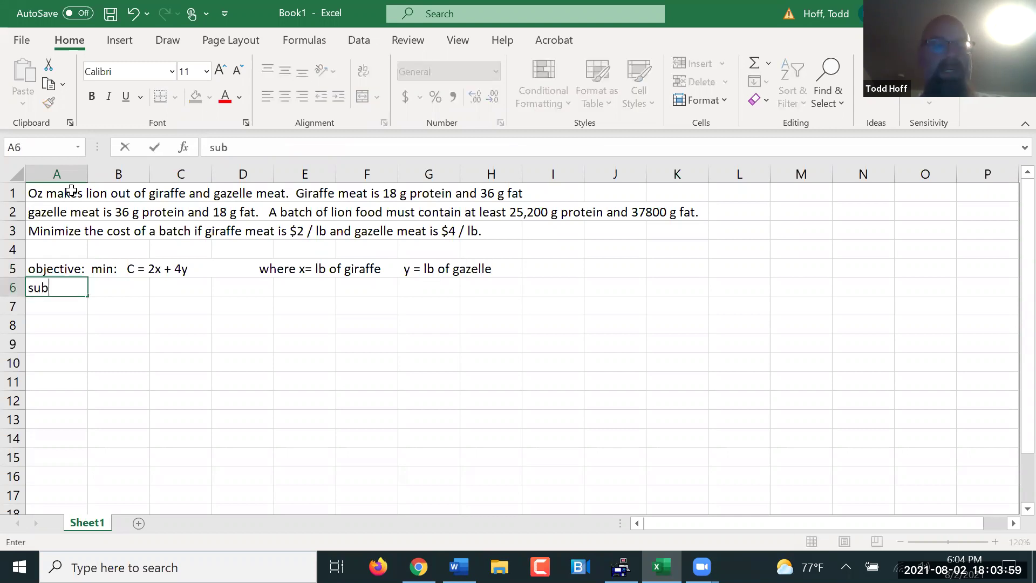
text(ject to)
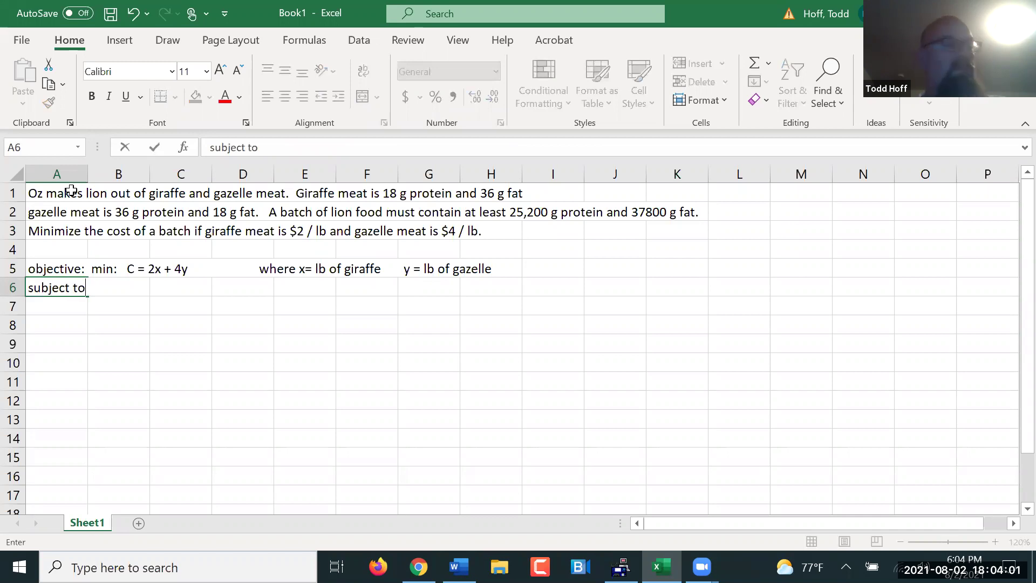
text(:)
key(Return)
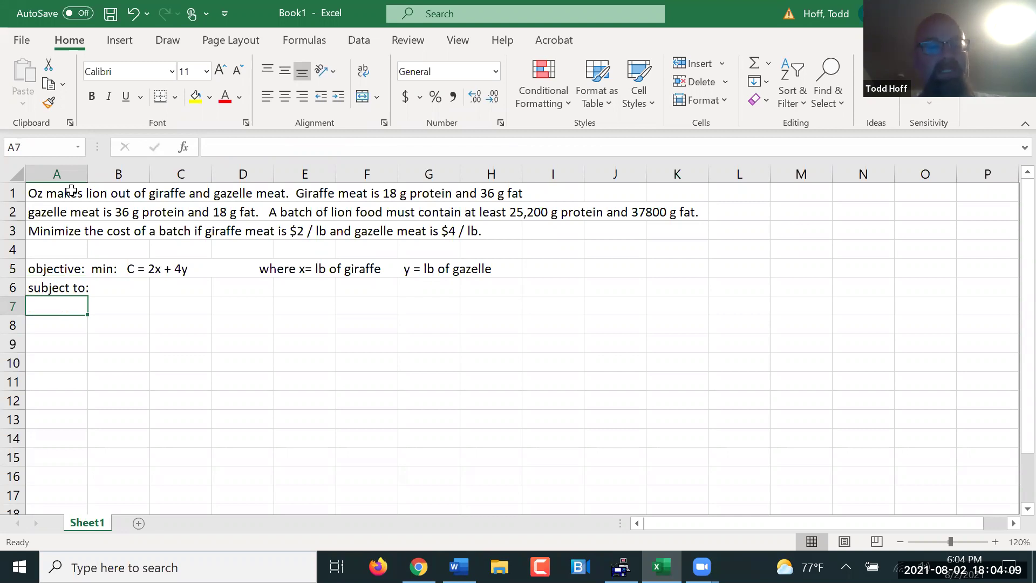
- Enter the protein constraint "18x + 36y >= 25200" in cell A7
text(18)
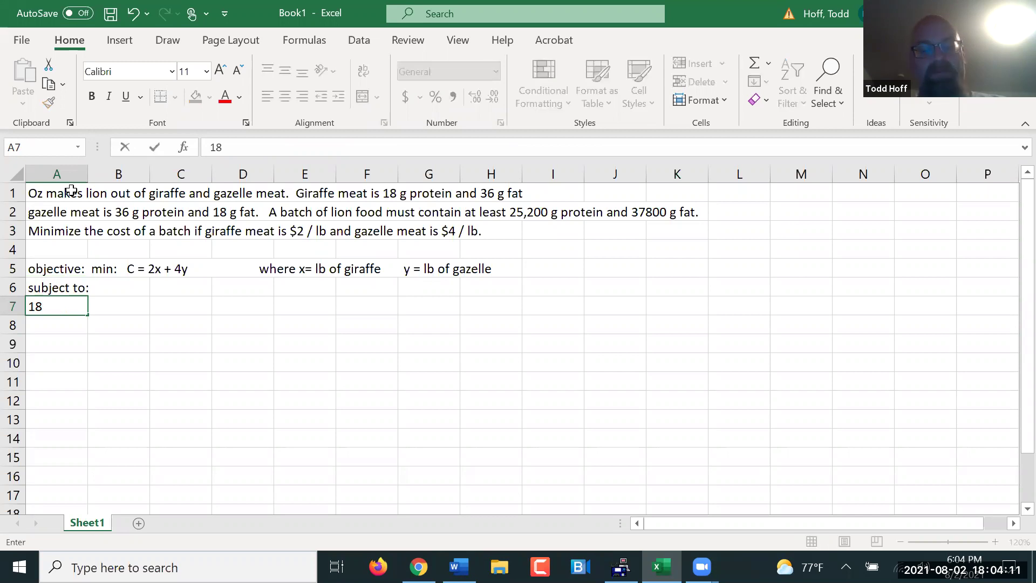
text(g)
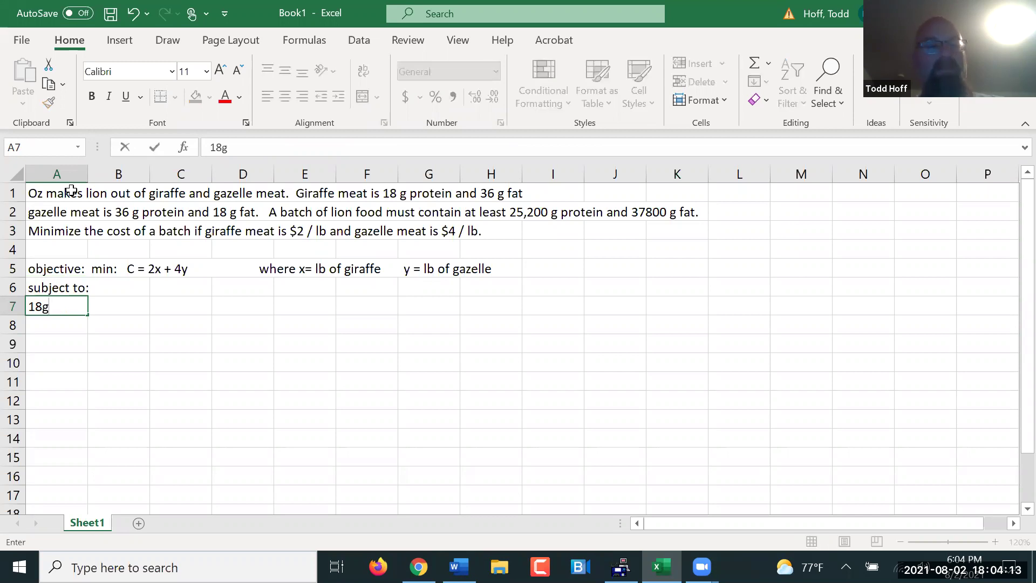
key(BackSpace)
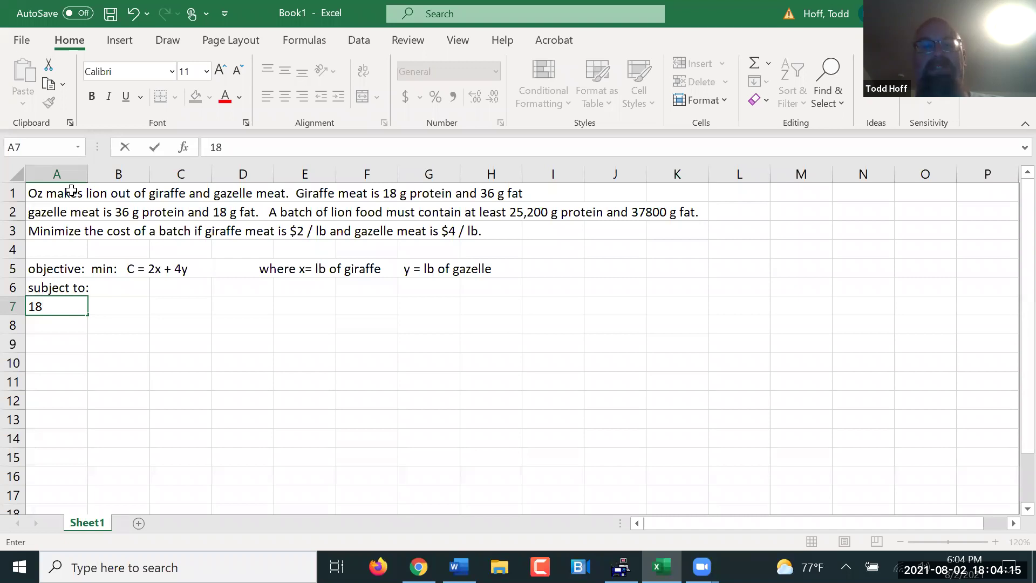
text(x )
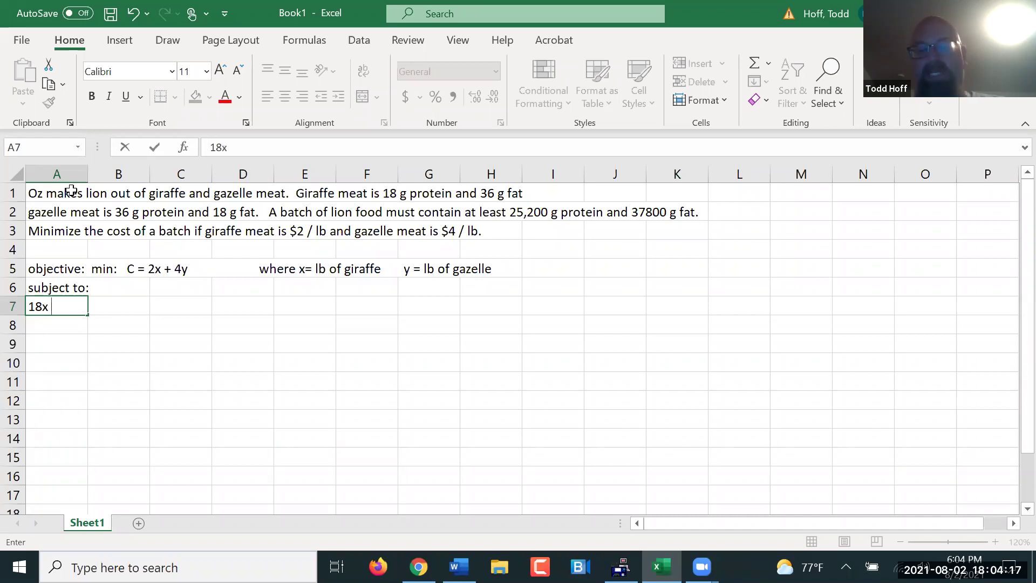
text(+ 36)
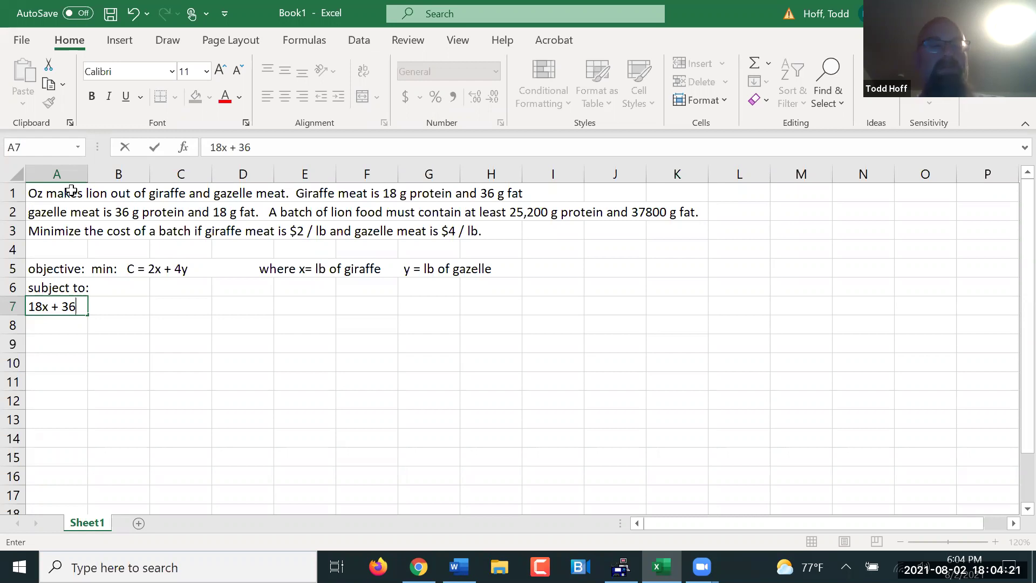
text(y)
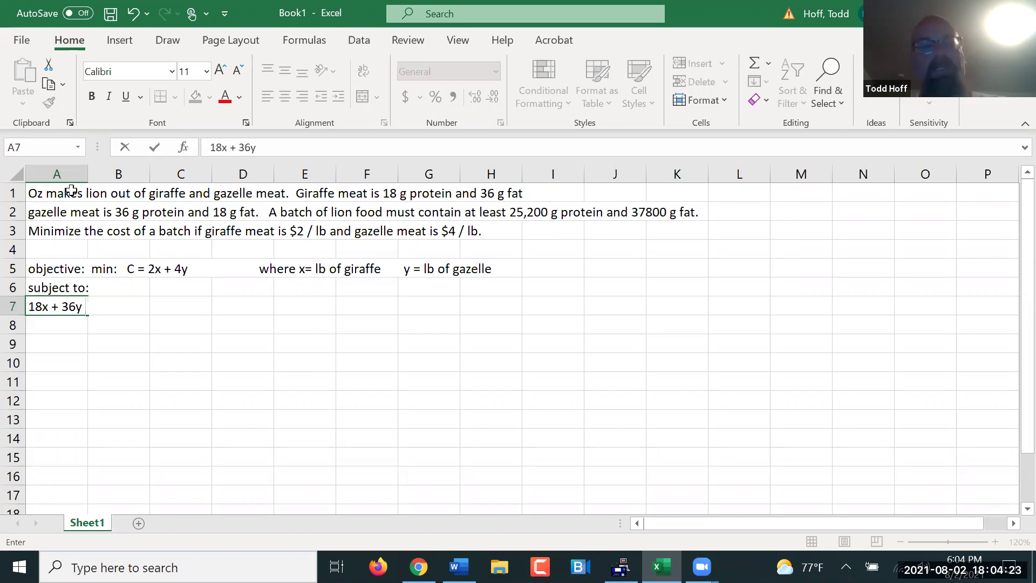
text( >= )
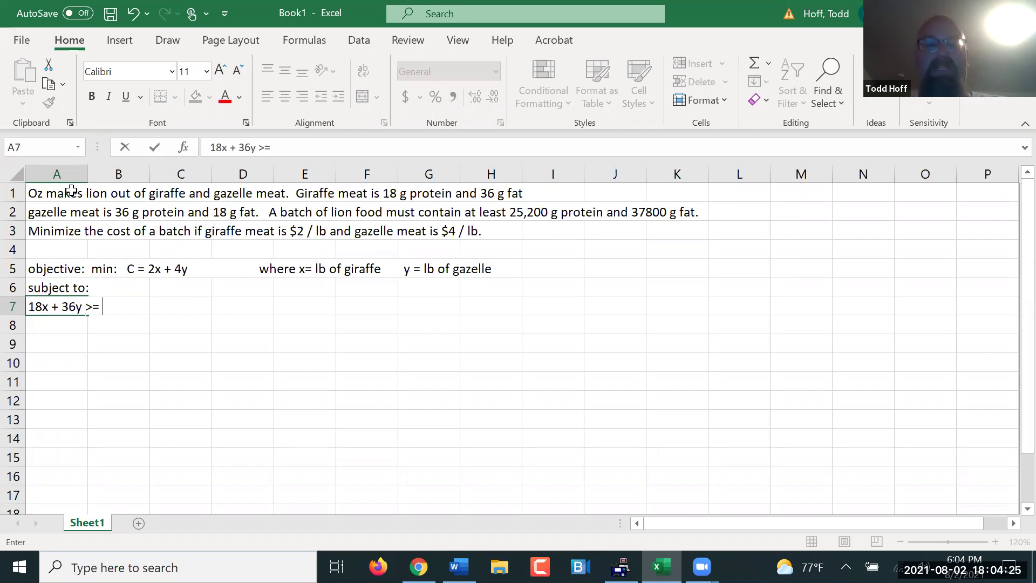
text(25200)
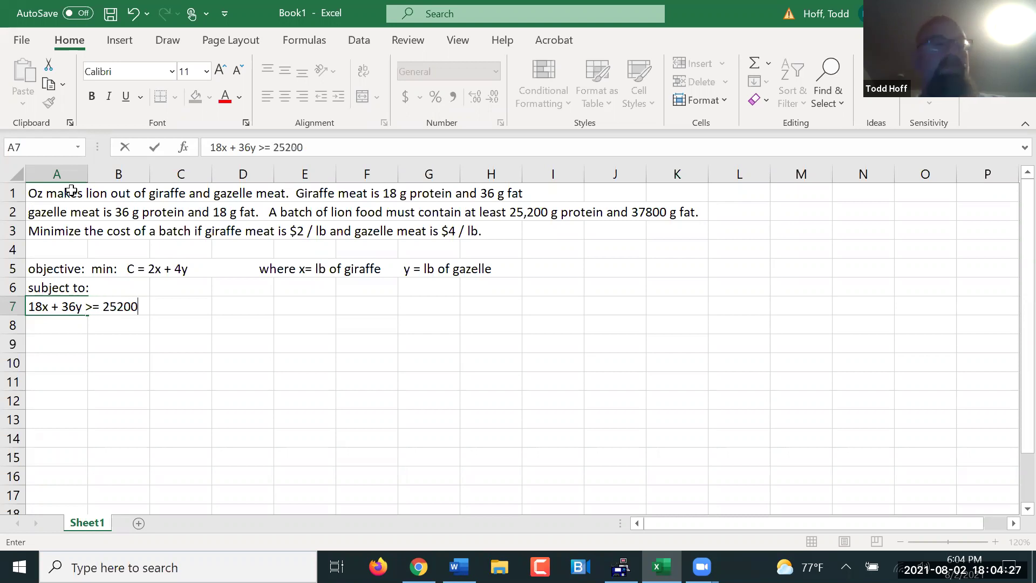
key(Return)
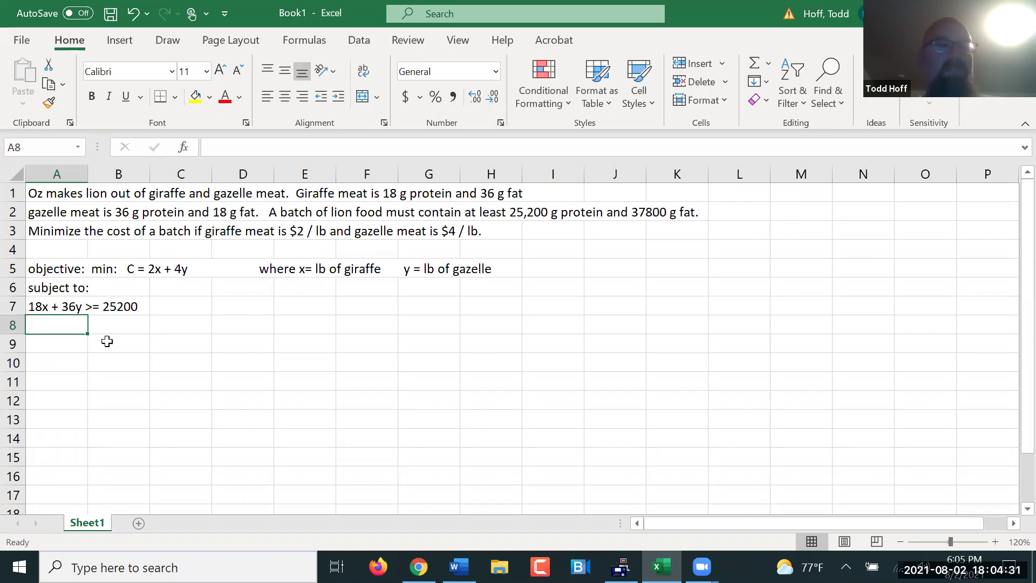
- Move the protein constraint from A7 to B7 and label it "protein" in cell A7
click(61, 307)
key(ctrl+x)
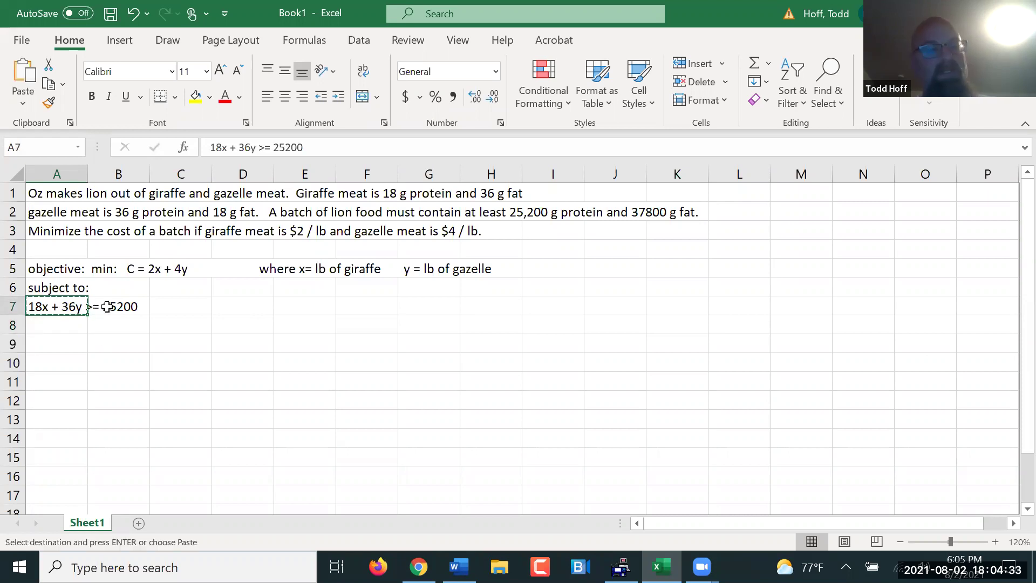
click(108, 307)
key(ctrl+v)
click(66, 308)
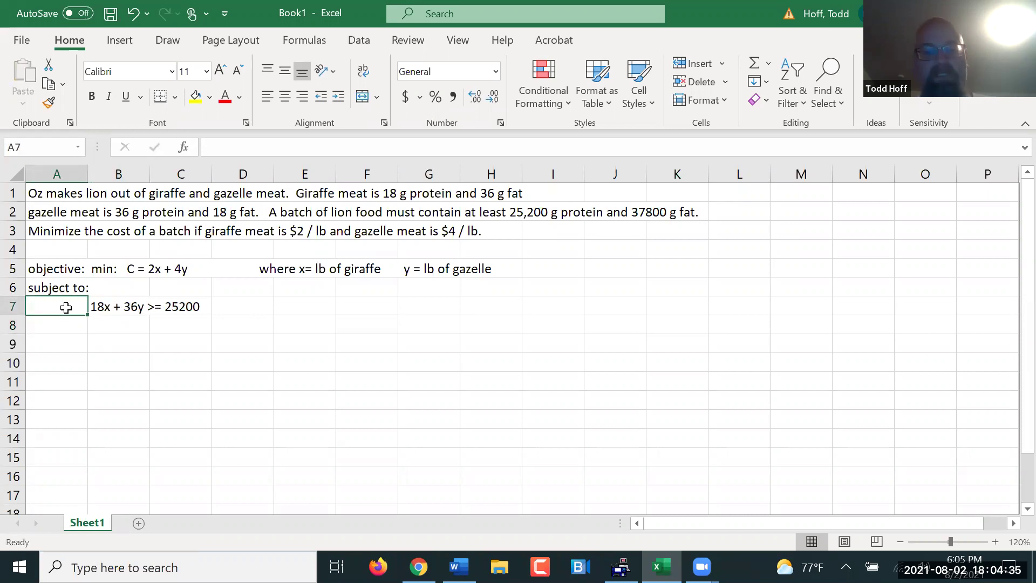
text(protein)
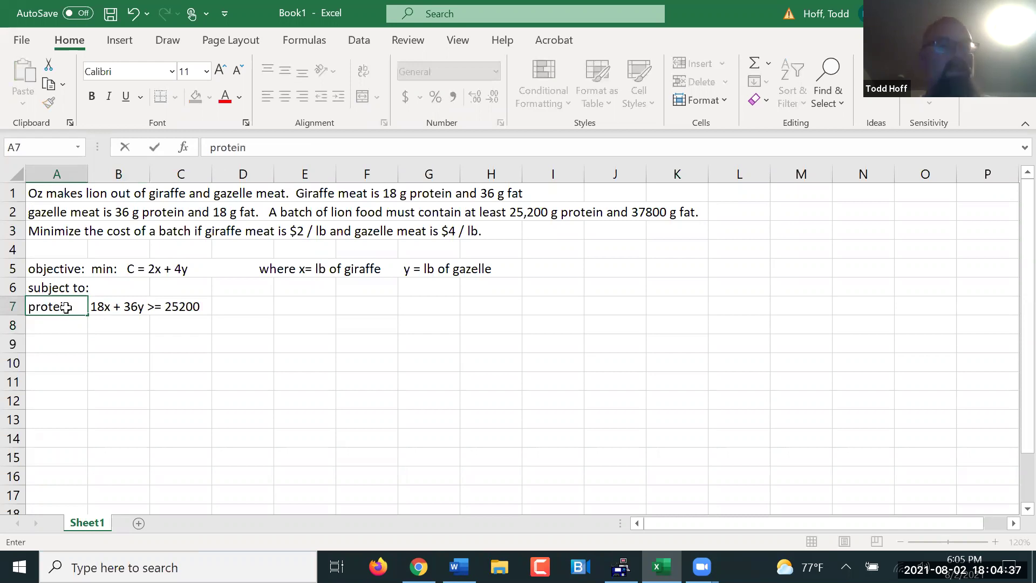
key(Return)
- Label cell A8 "fat" and enter the fat constraint "36x + 18y >= 37800" in cell B8
text(fat)
key(Tab)
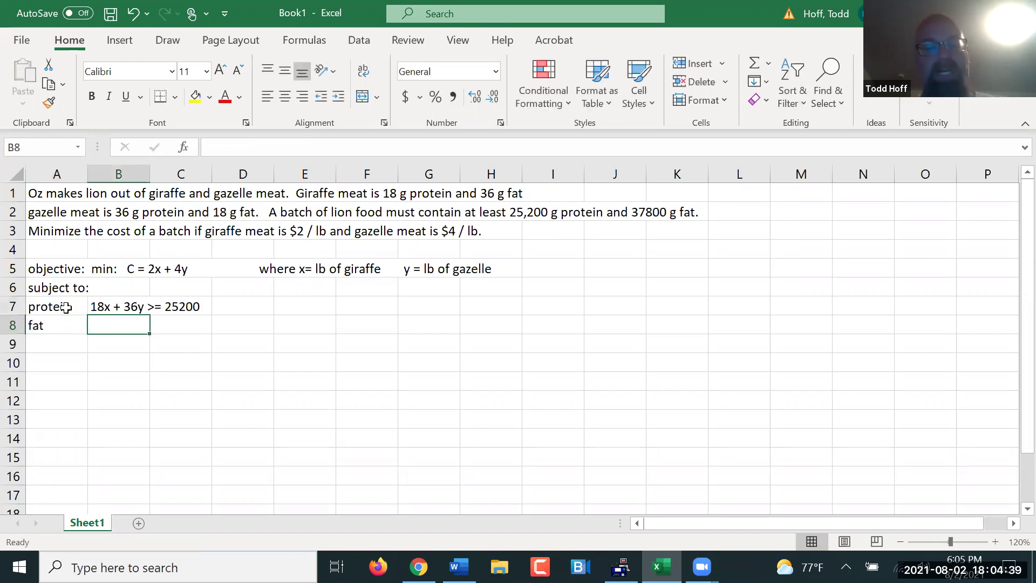
text(36x)
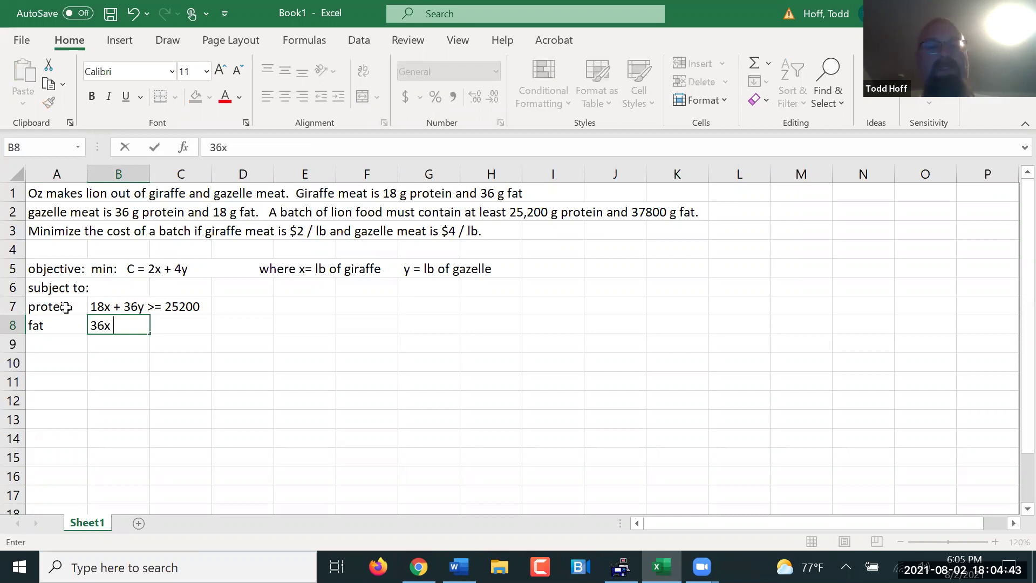
text( + 18)
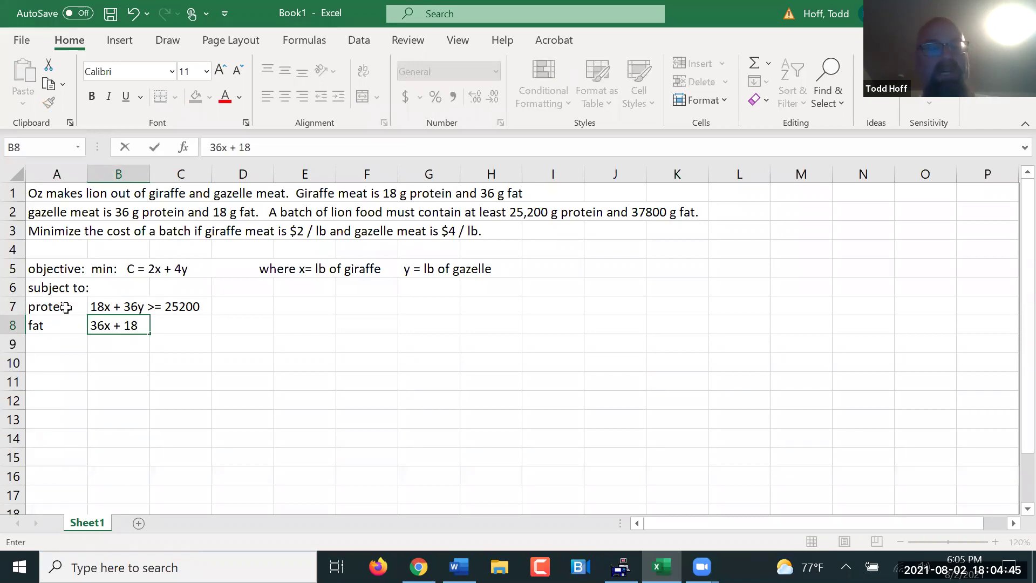
text(y >= 37800)
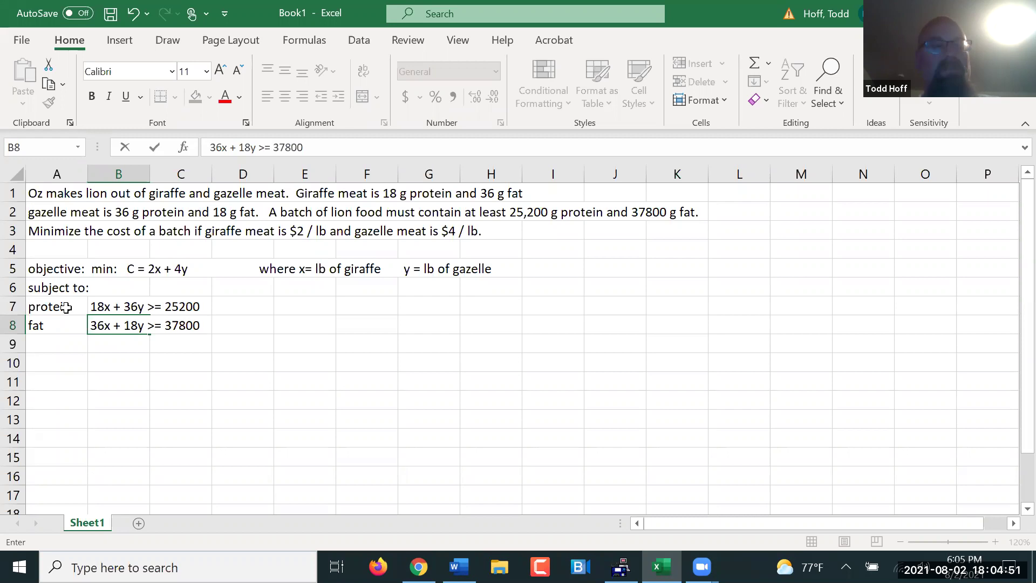
key(Return)
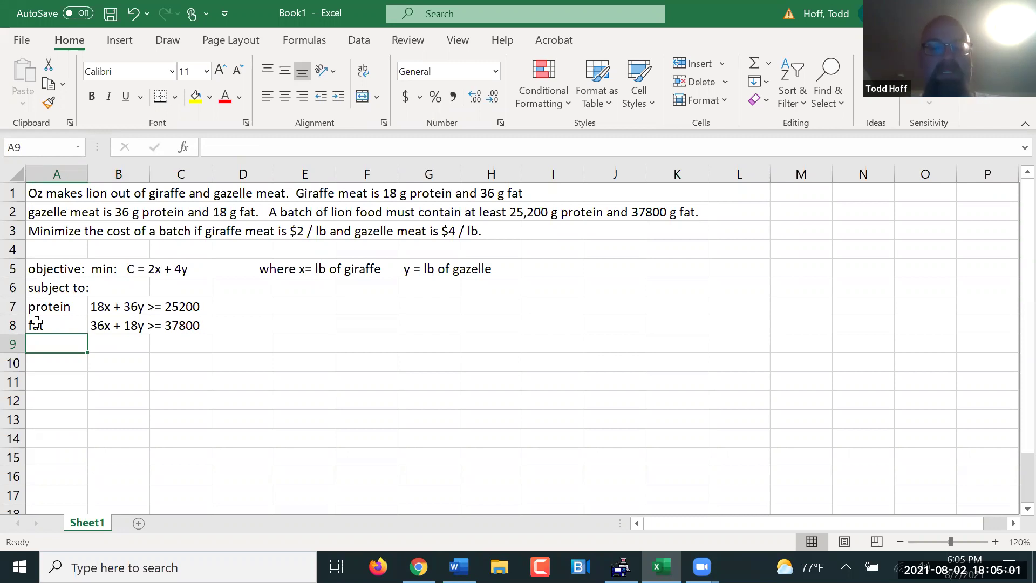
- Add the non-negativity row with "trivial:" in A9, "x >= 0" in B9 and "y >= 0" in C9
text(trivia)
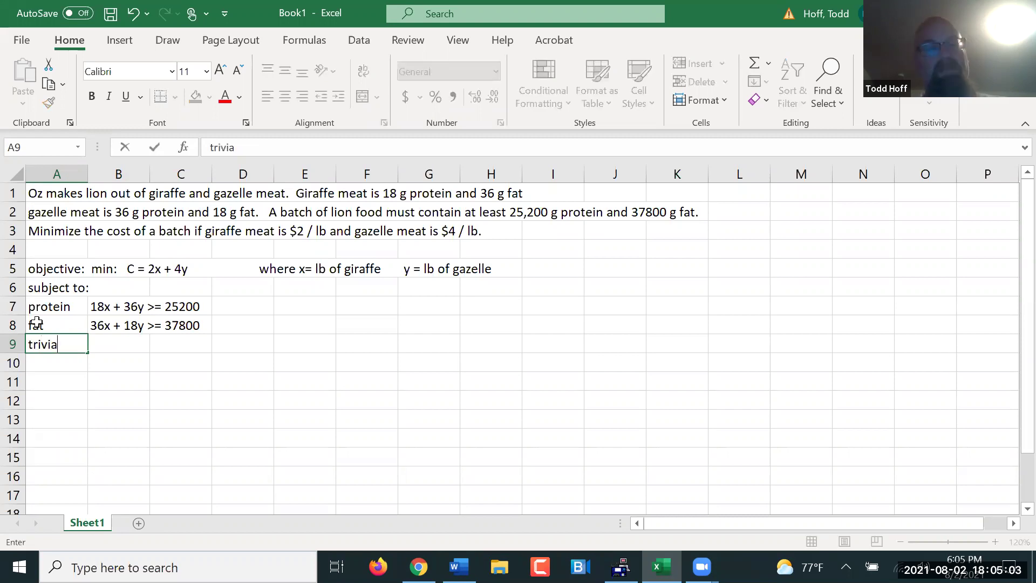
text(l:)
key(Tab)
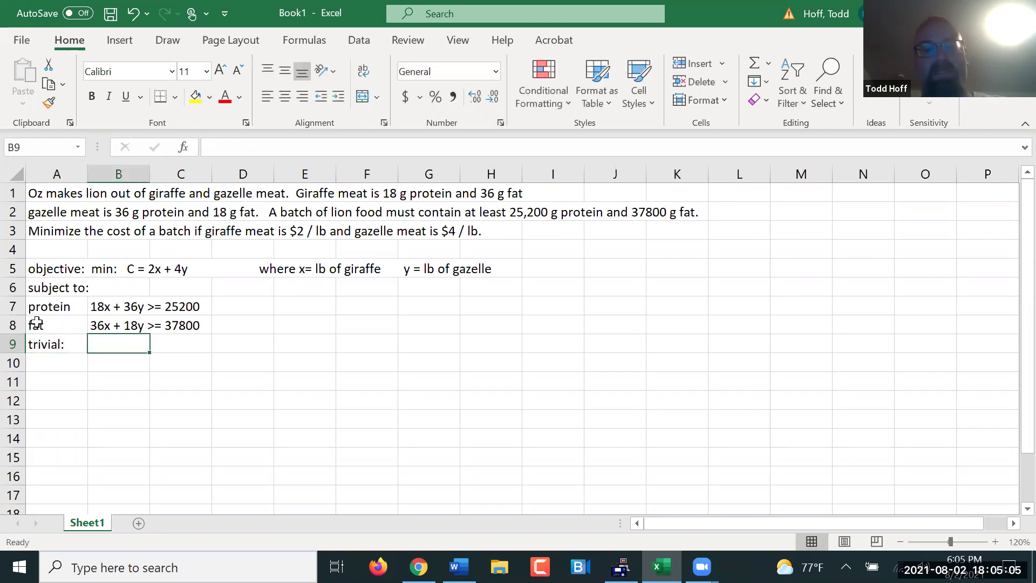
text(x >)
text(0)
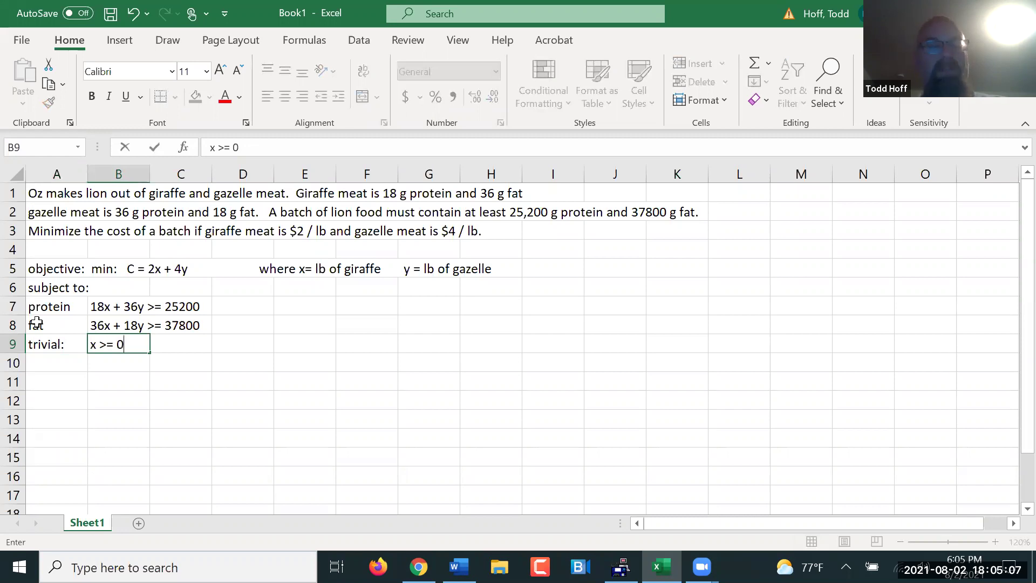
key(Tab)
text(y >=0)
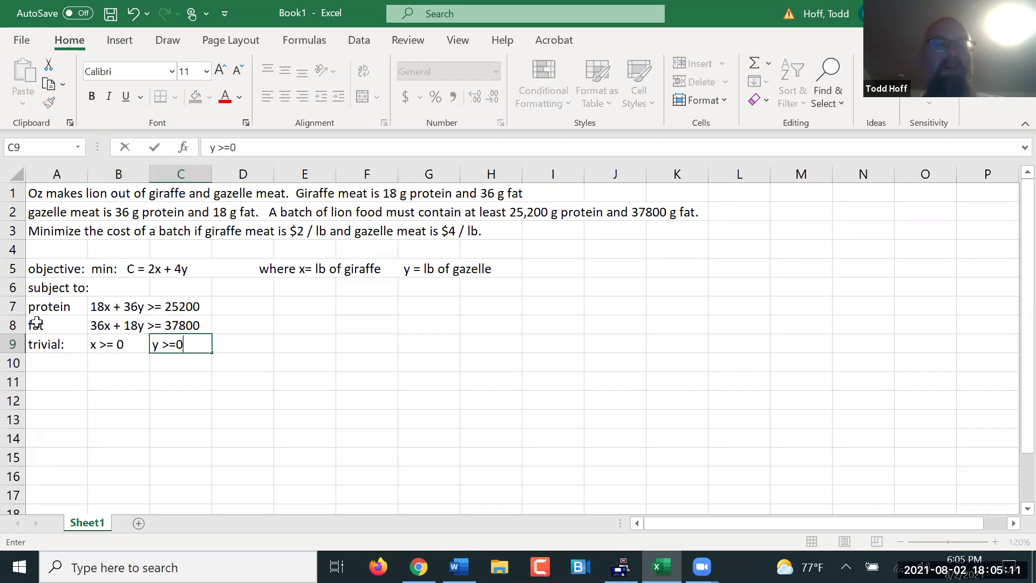
key(BackSpace)
text(0)
key(Return)
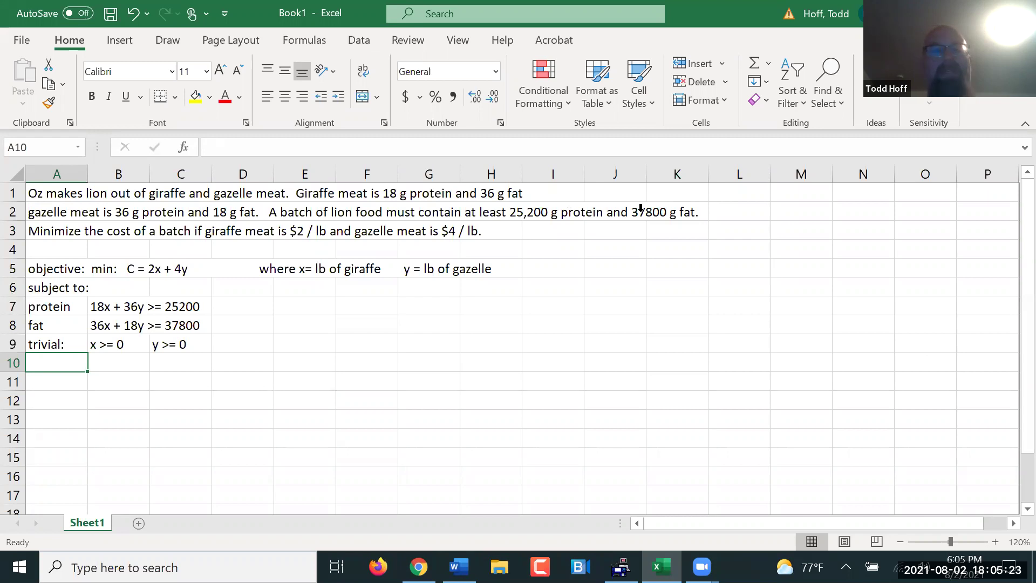
- Enter the variable heading "giraffe (x)" in cell F9
click(358, 40)
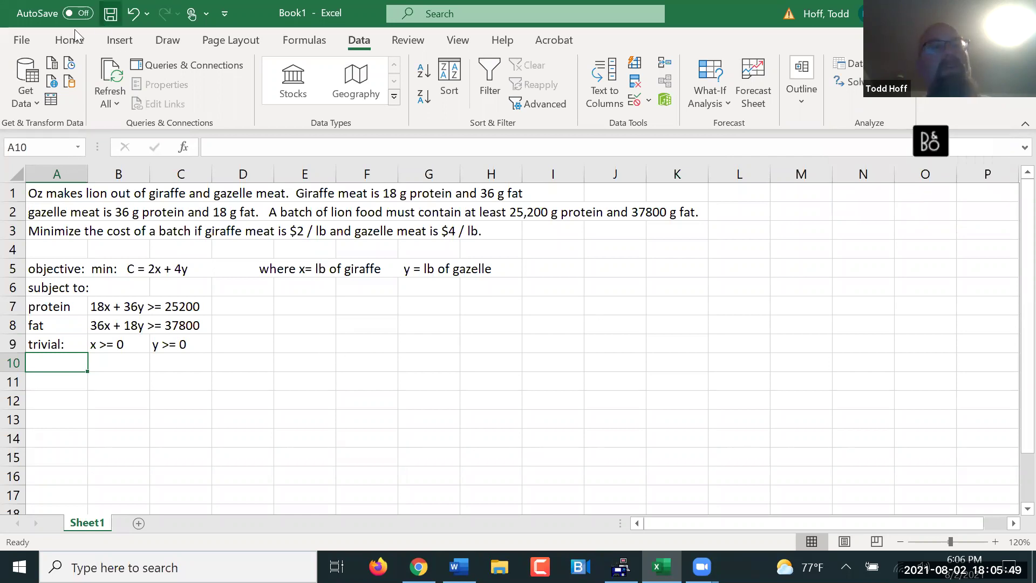
click(338, 361)
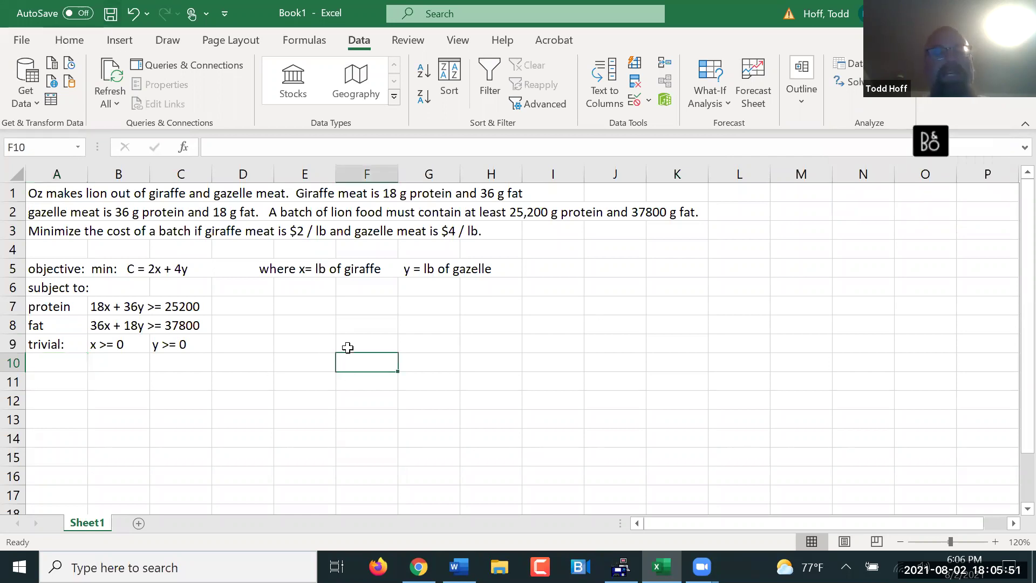
click(346, 346)
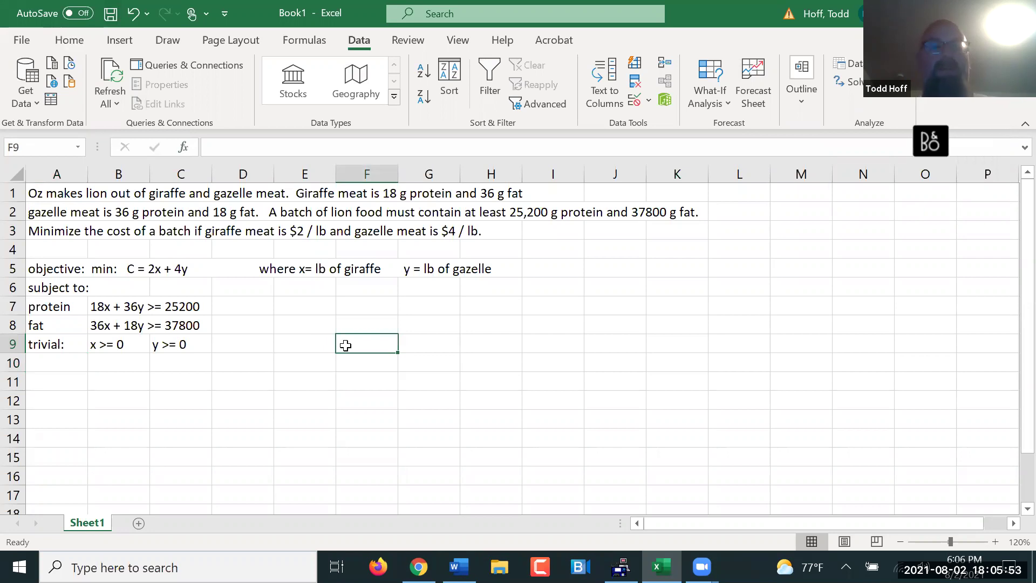
text(giraffe (x))
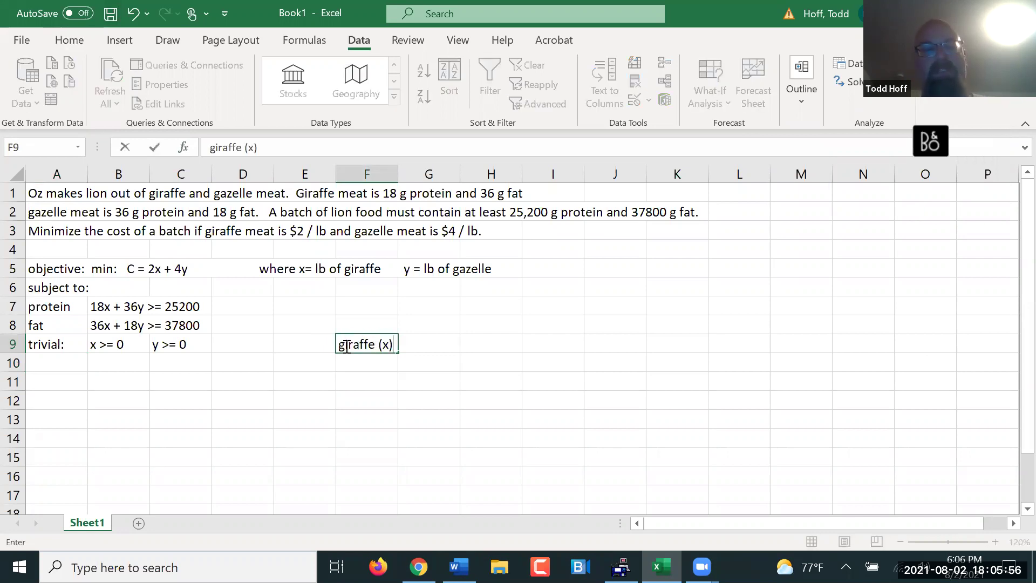
key(Tab)
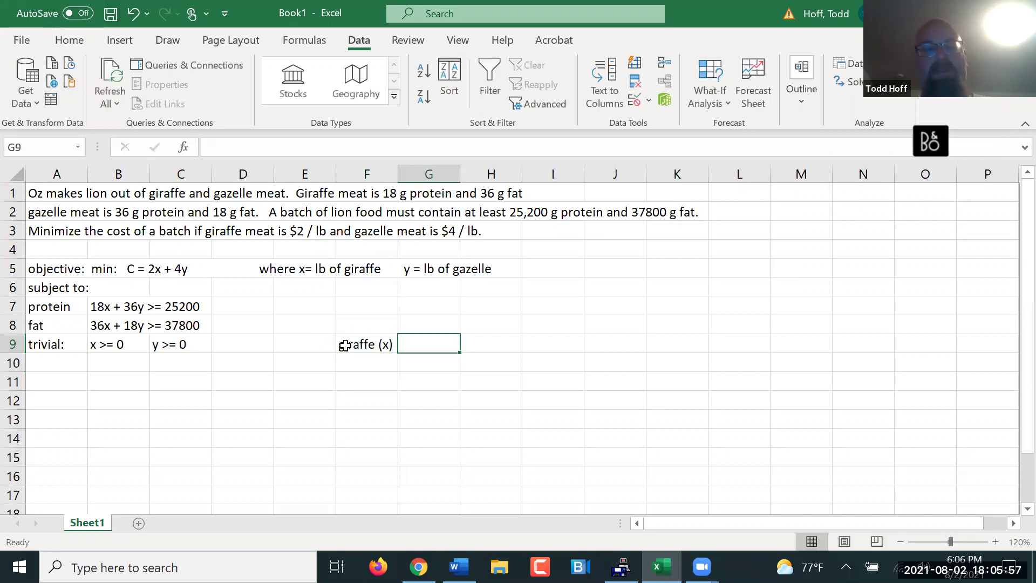
- Enter the variable heading "gazelle (y)" in cell G9 and the row label "pounds" in cell E10
text(gaz)
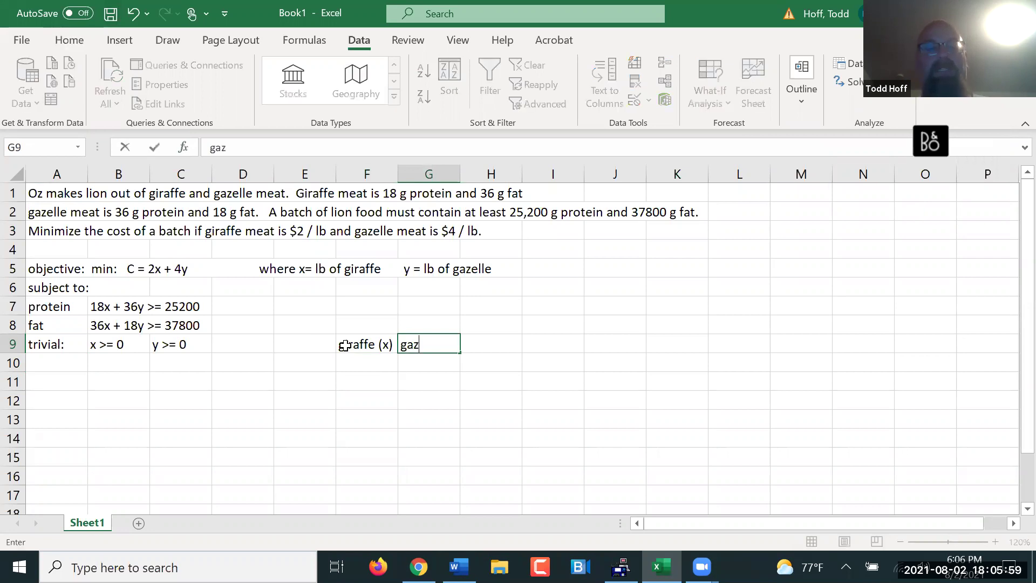
text(elle (y))
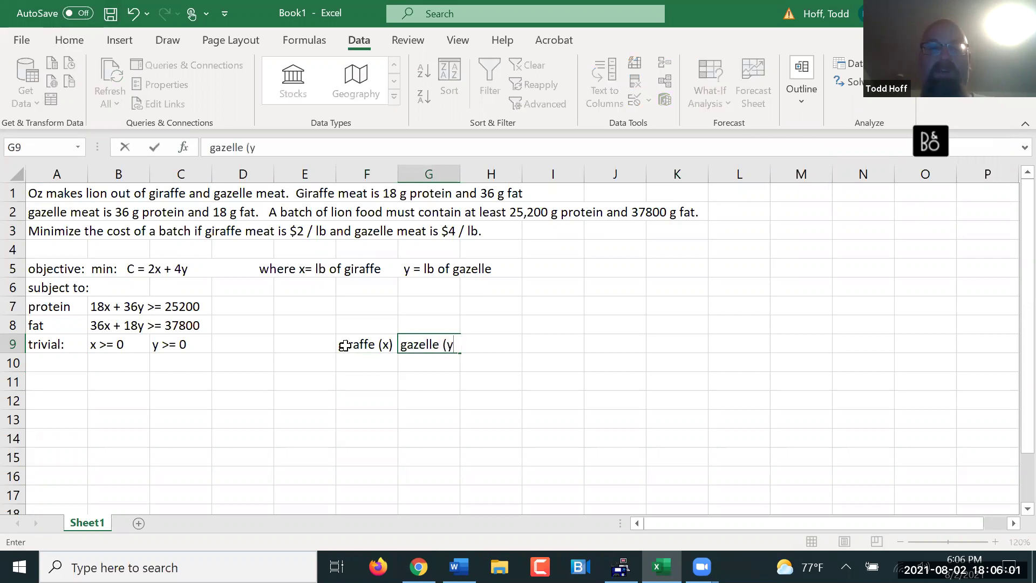
key(Return)
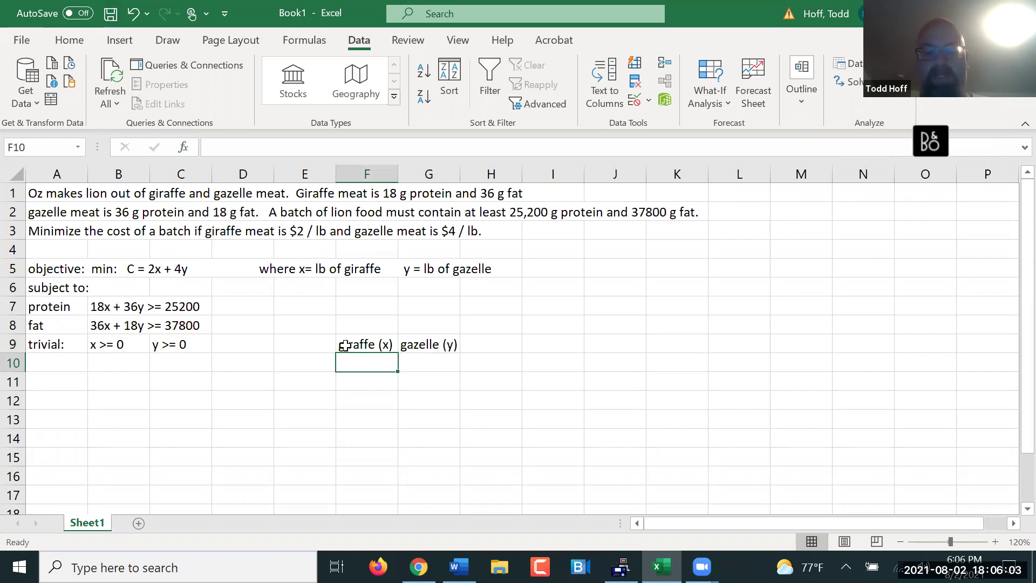
key(Left)
text(pound)
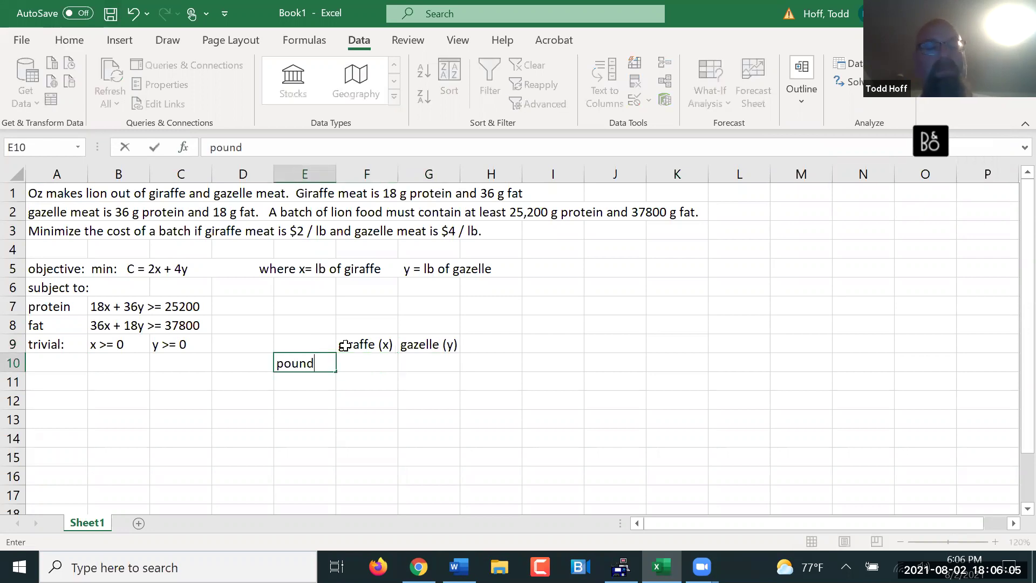
text(s)
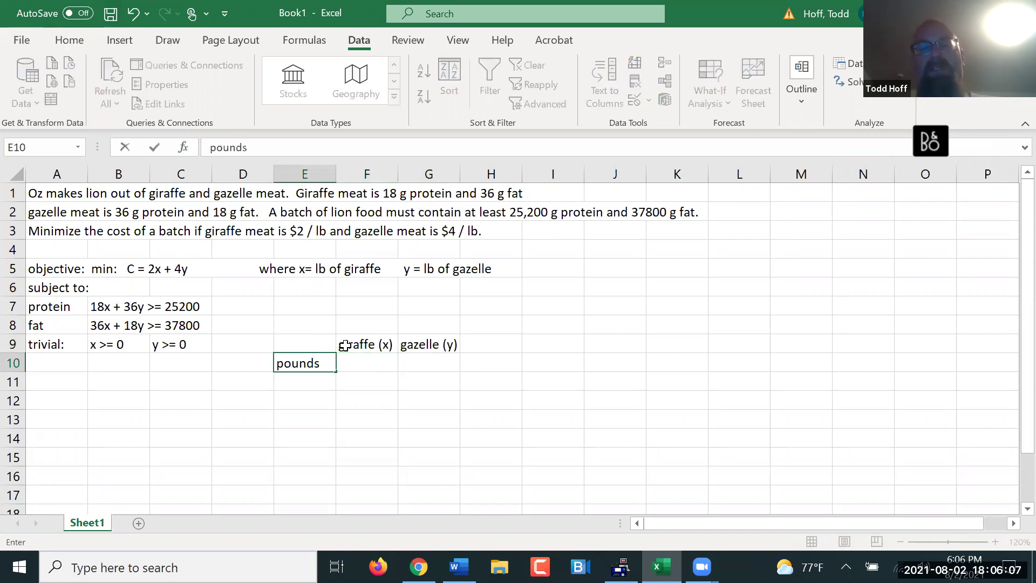
key(Right)
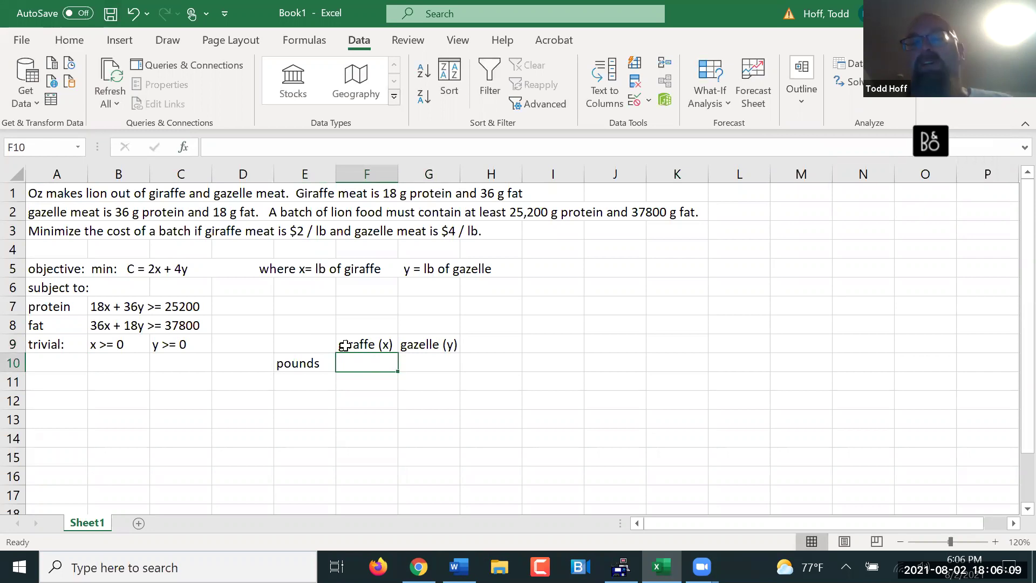
- Add the protein row with the label "protein" in E11 and the coefficients 18 in F11 and 36 in G11
key(Down)
key(Left)
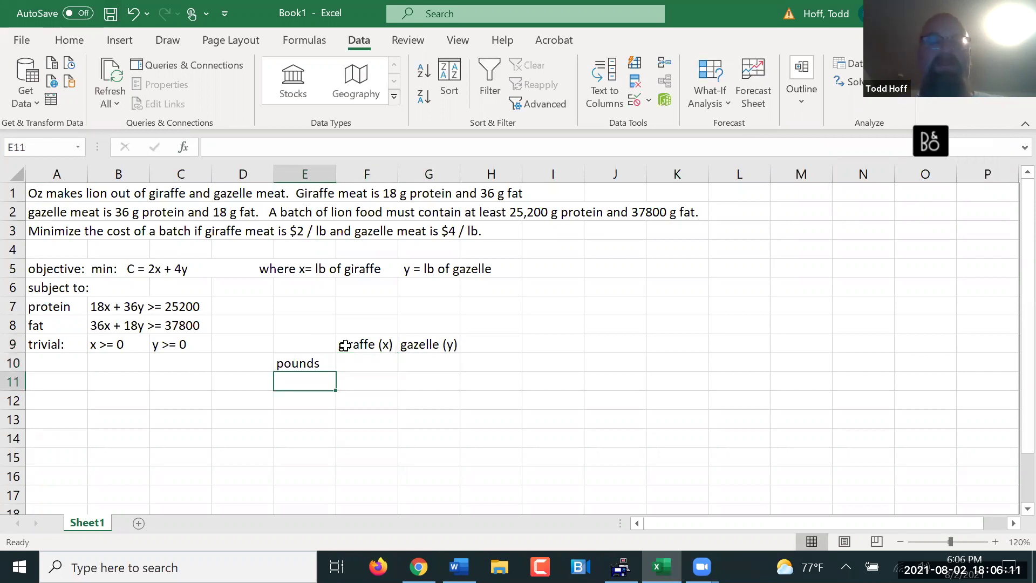
text(prot)
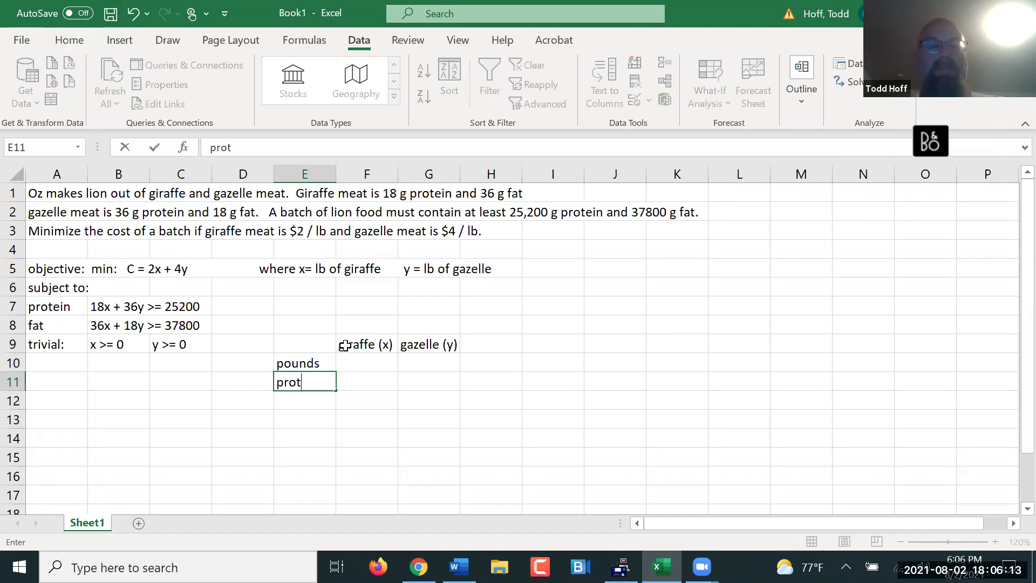
text(ein)
key(Tab)
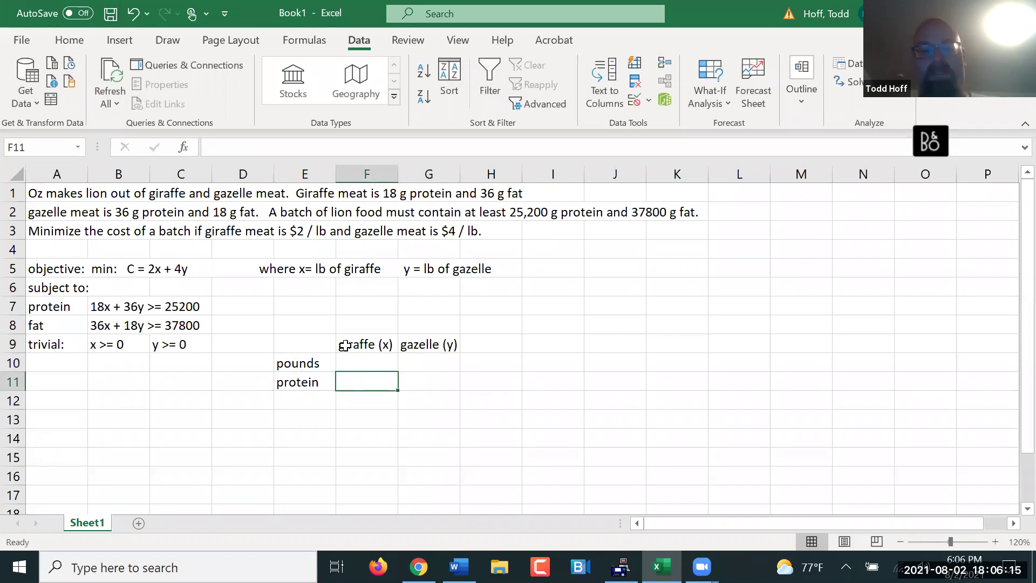
text(18)
key(Tab)
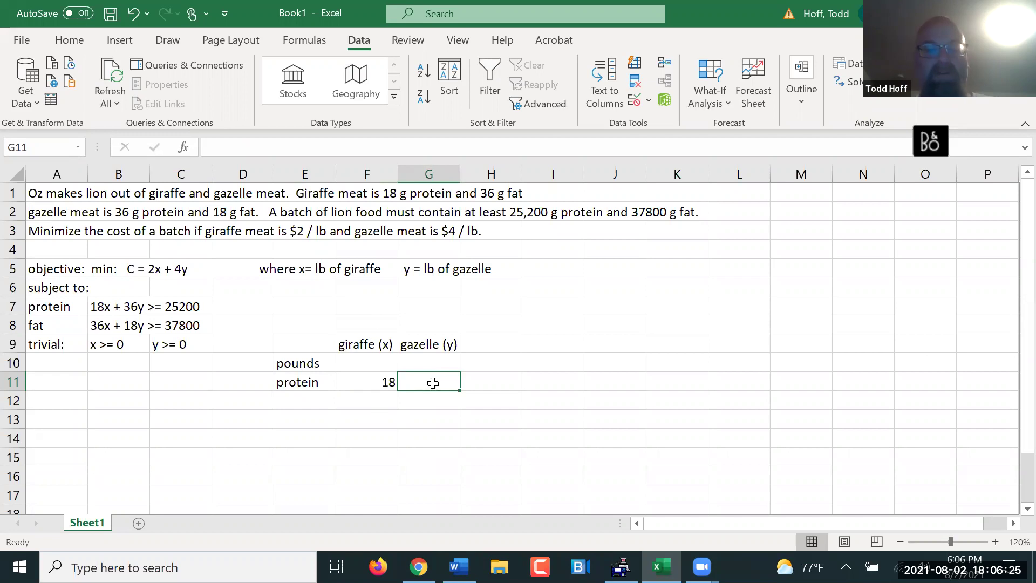
text(36)
key(Tab)
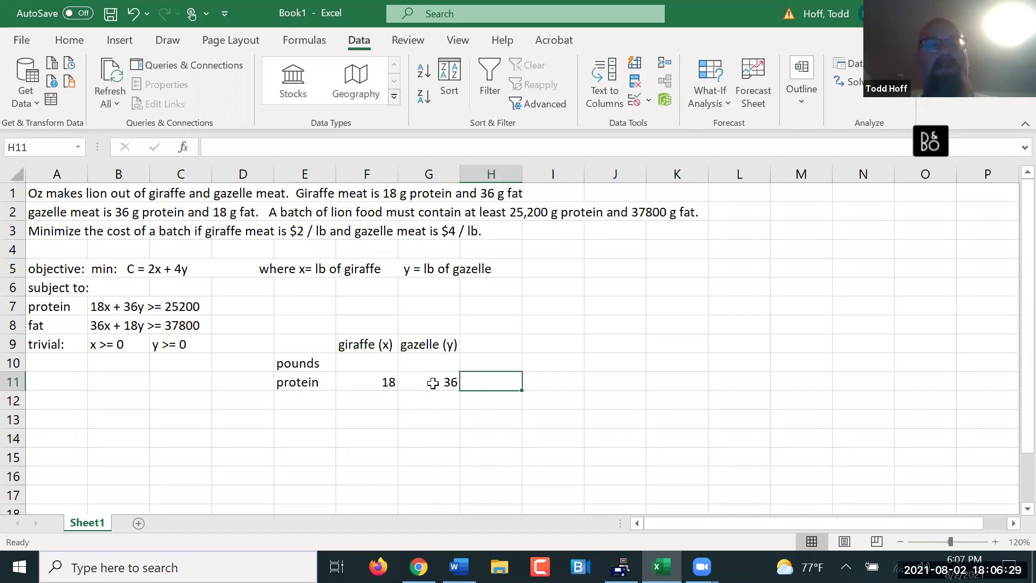
- Enter the total protein formula =F11*F10+G11*G10 in cell H11
text(=)
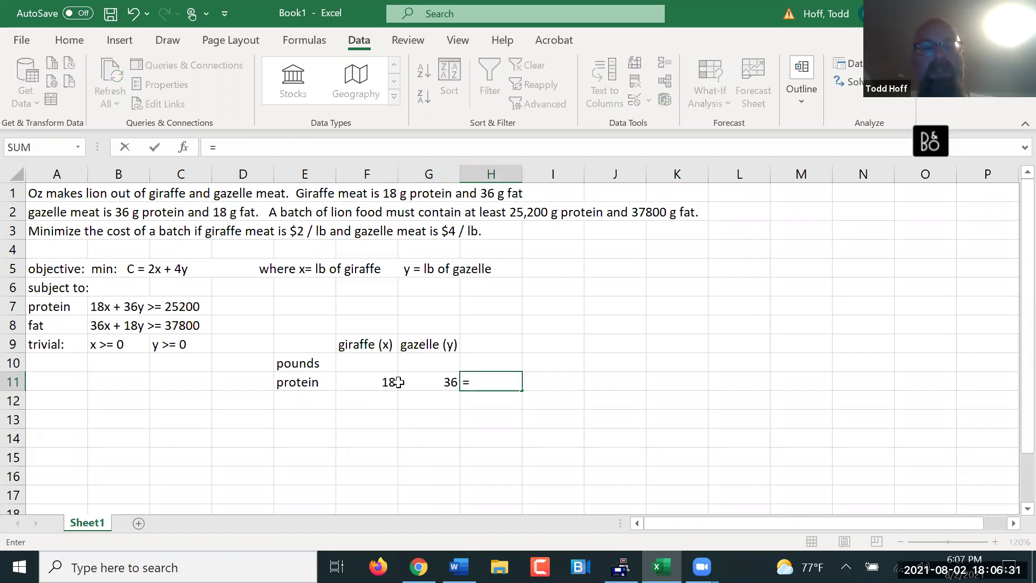
click(376, 383)
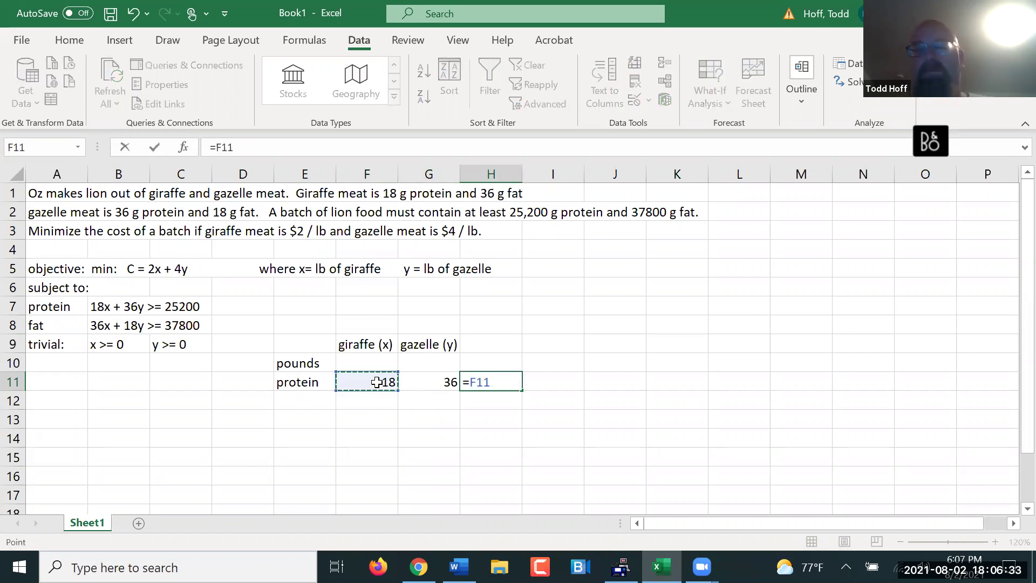
text(*)
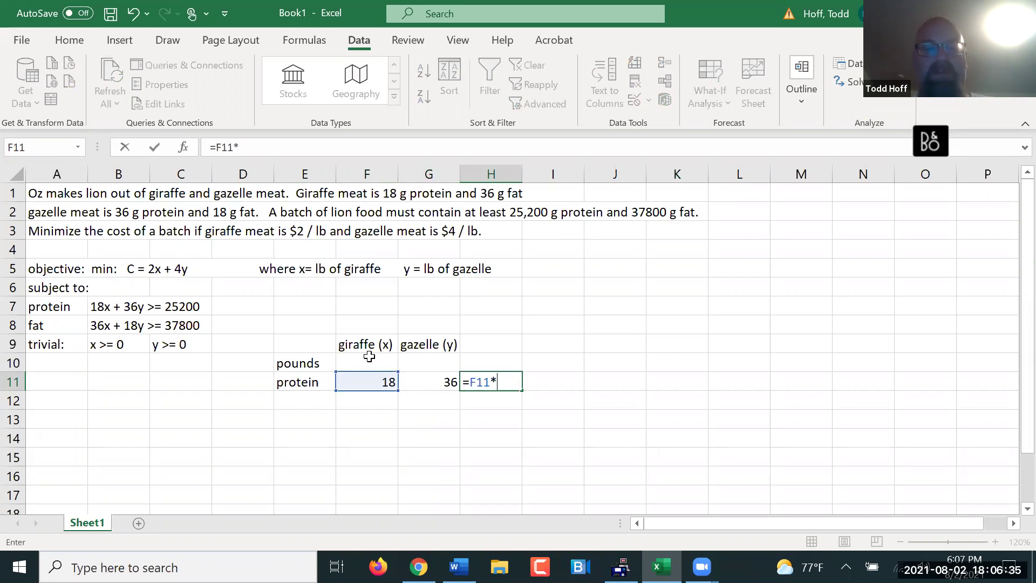
click(369, 357)
text(+)
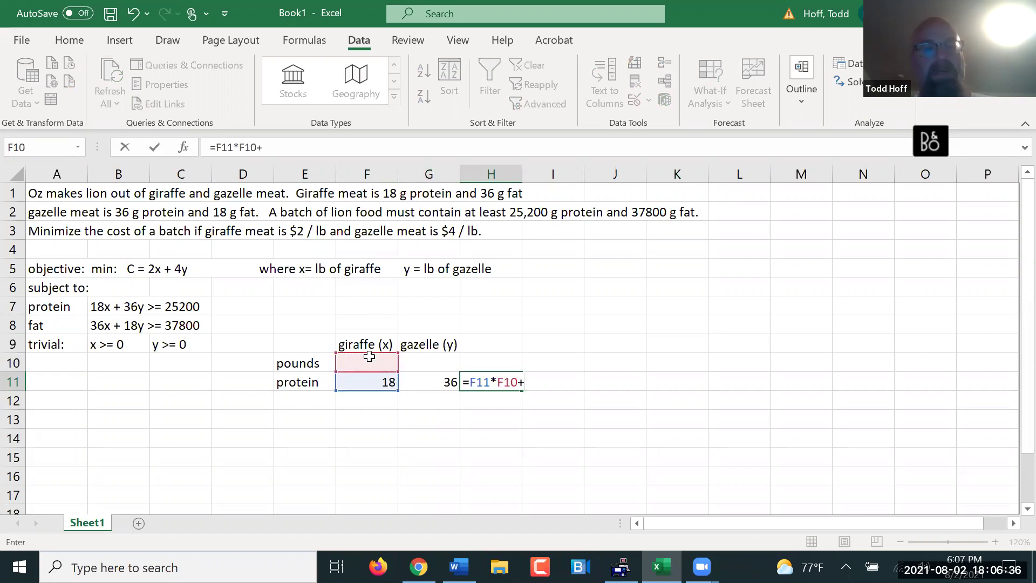
click(433, 380)
text(*)
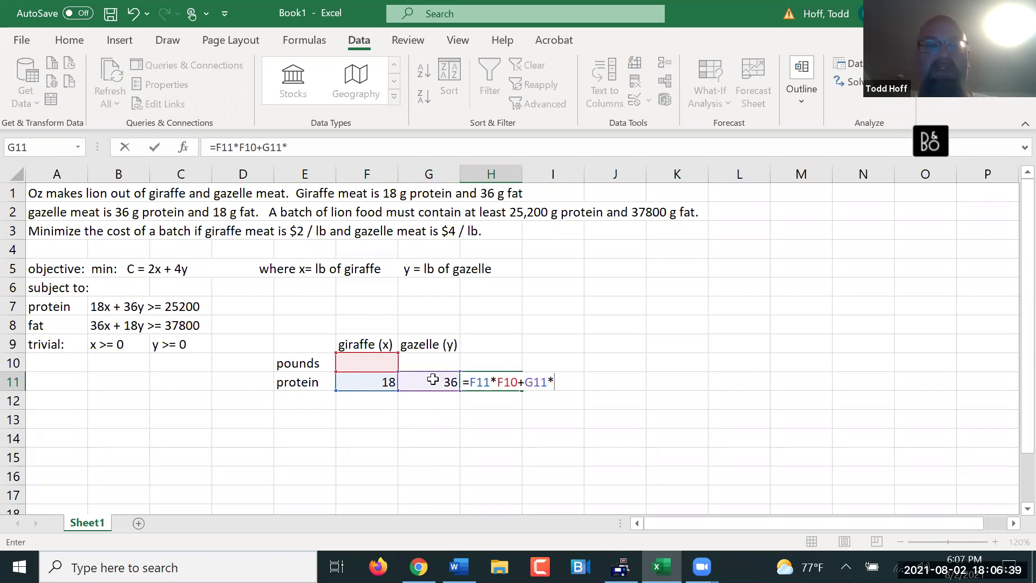
click(430, 364)
key(Return)
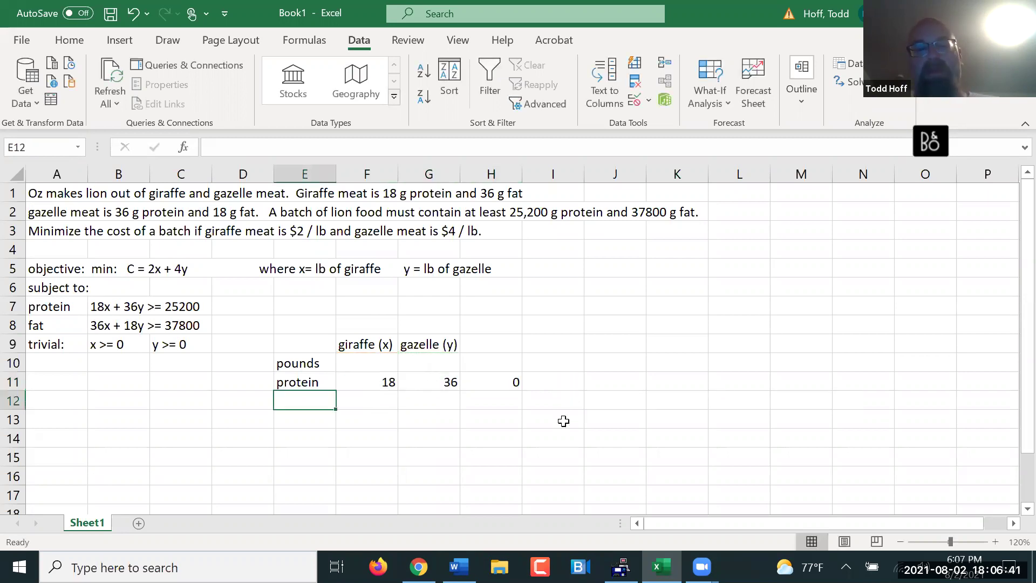
- Note the minimum protein requirement ">=25200" in cell J11
click(604, 376)
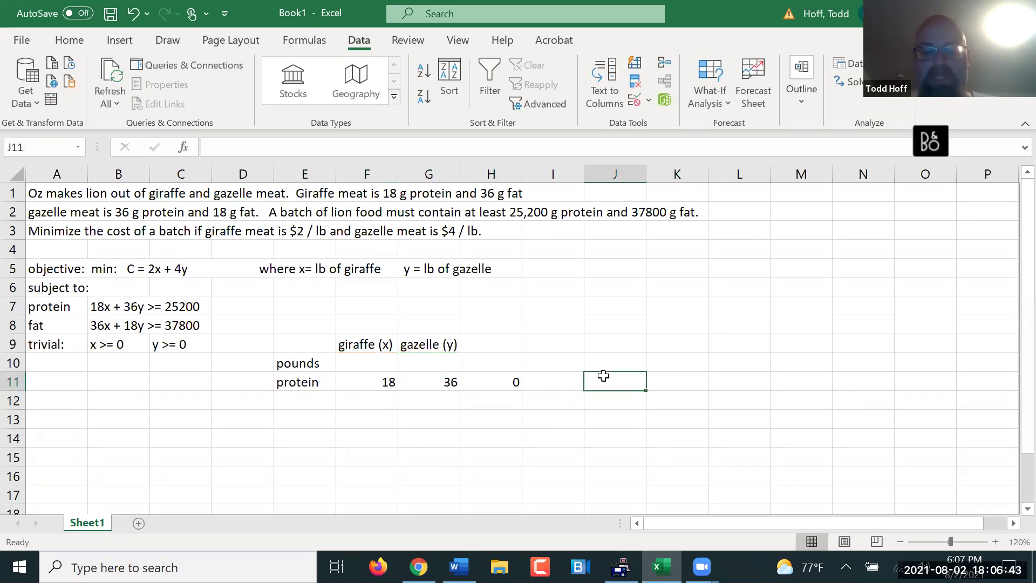
text(>=25)
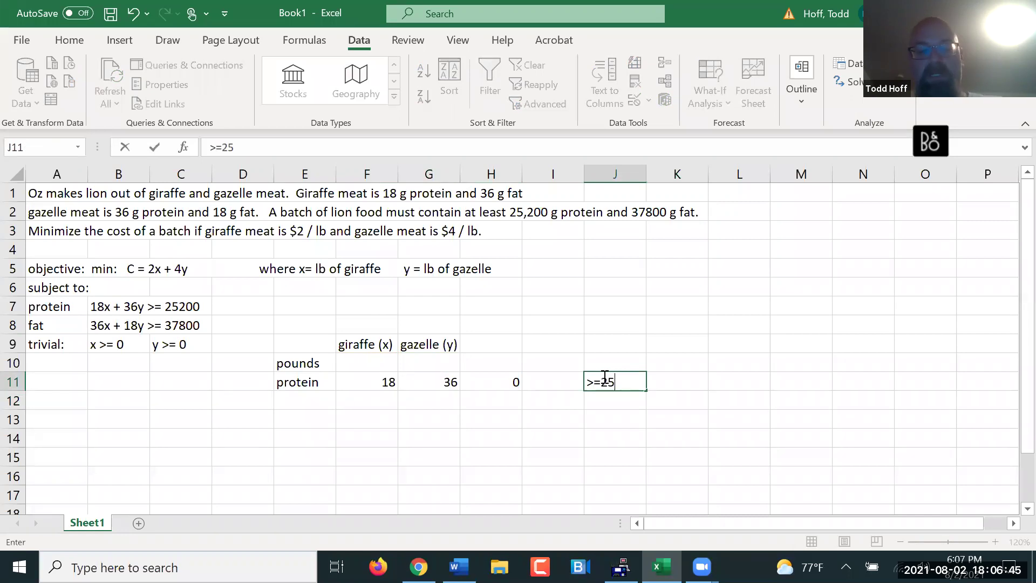
text(200)
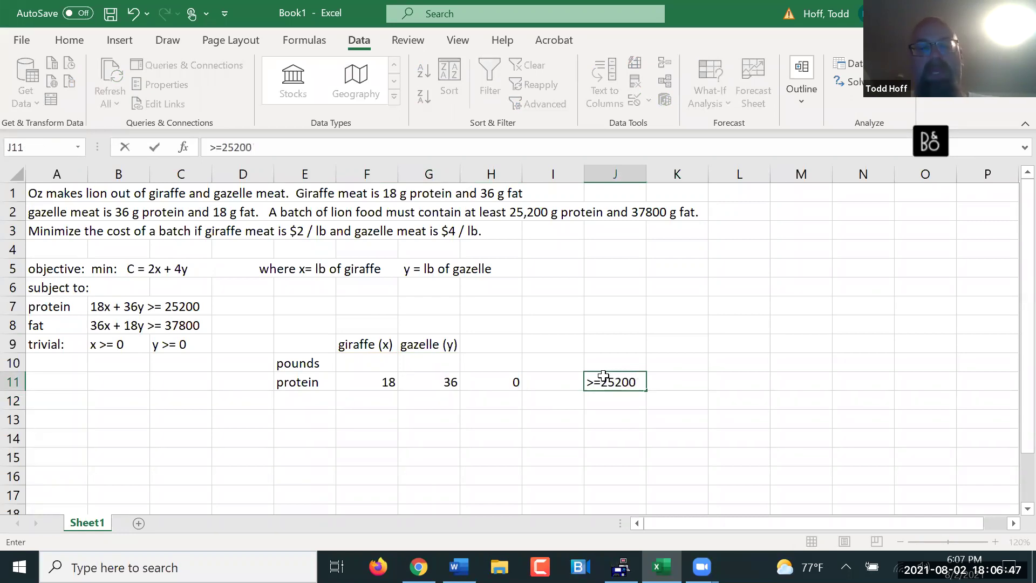
key(Return)
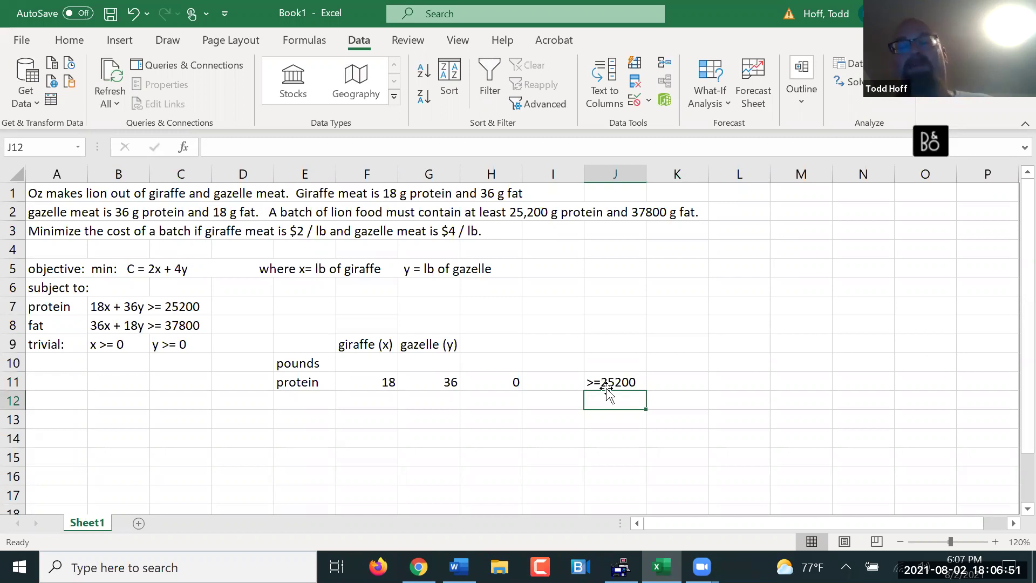
- Add the fat row with the label "fat" in E12 and the coefficients 36 in F12 and 18 in G12
click(308, 399)
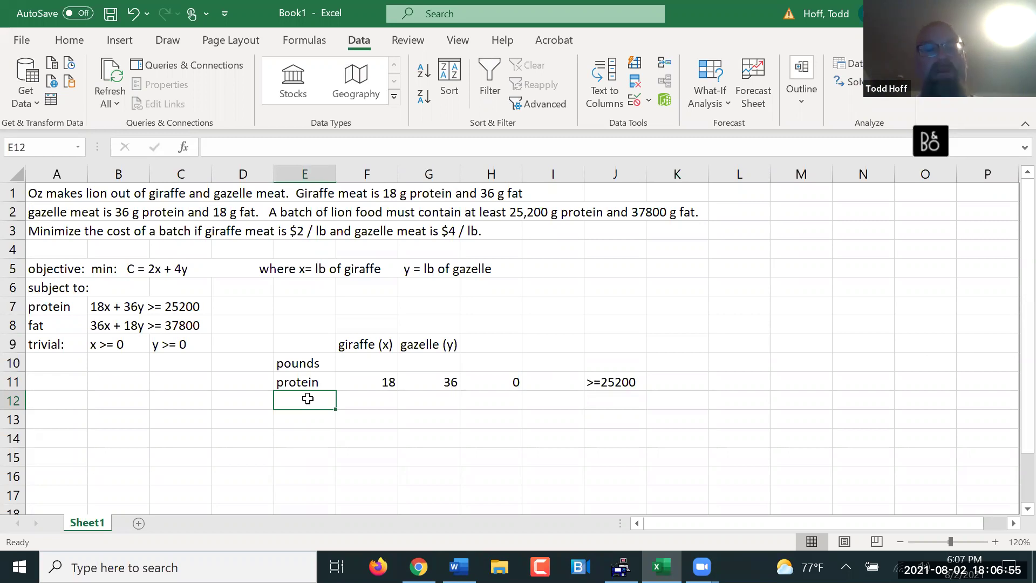
text(fat)
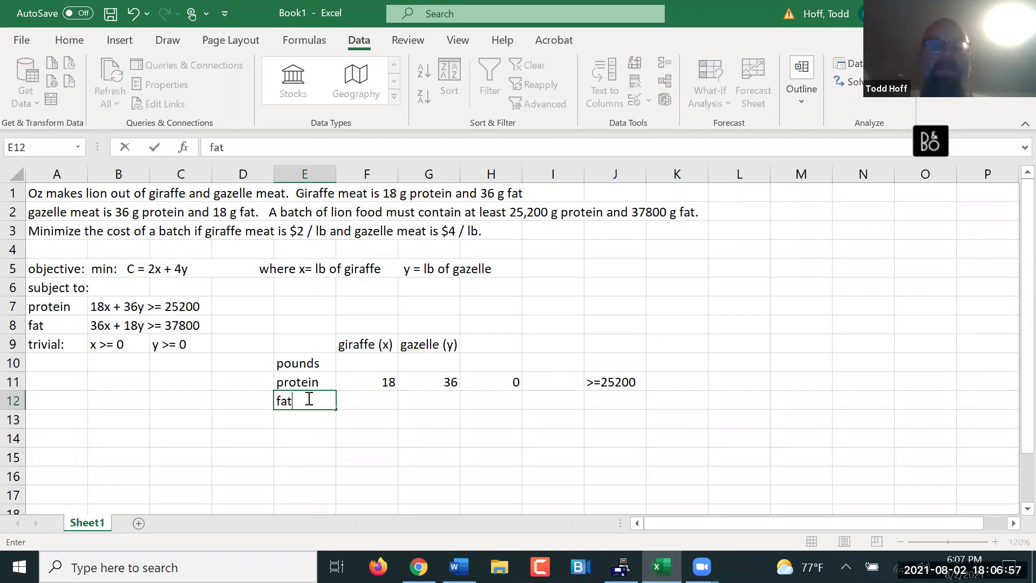
key(Tab)
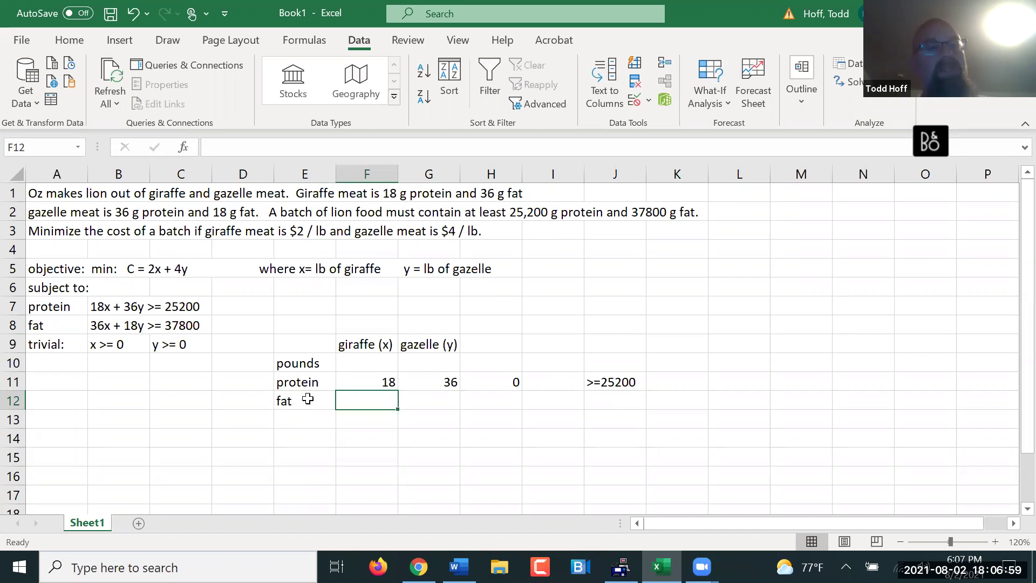
text(36)
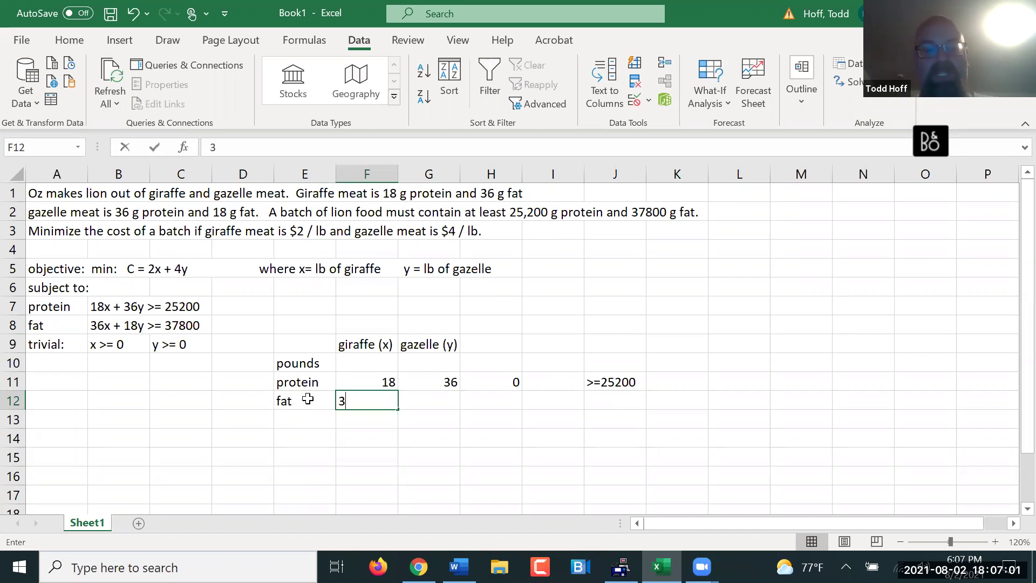
key(Tab)
text(18)
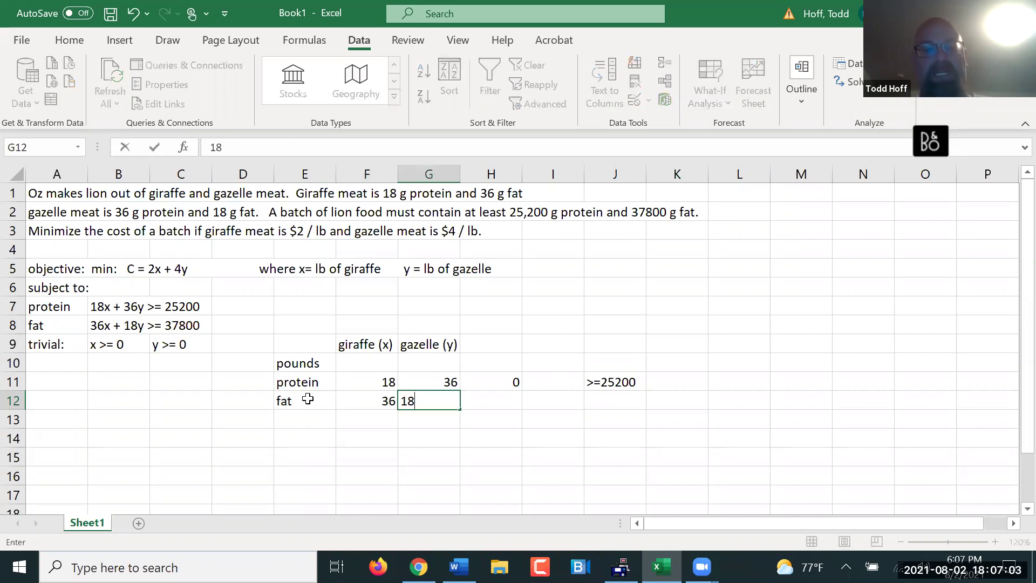
key(Tab)
- Enter the total fat formula =F12*F10+G12*G10 in cell H12
text(=)
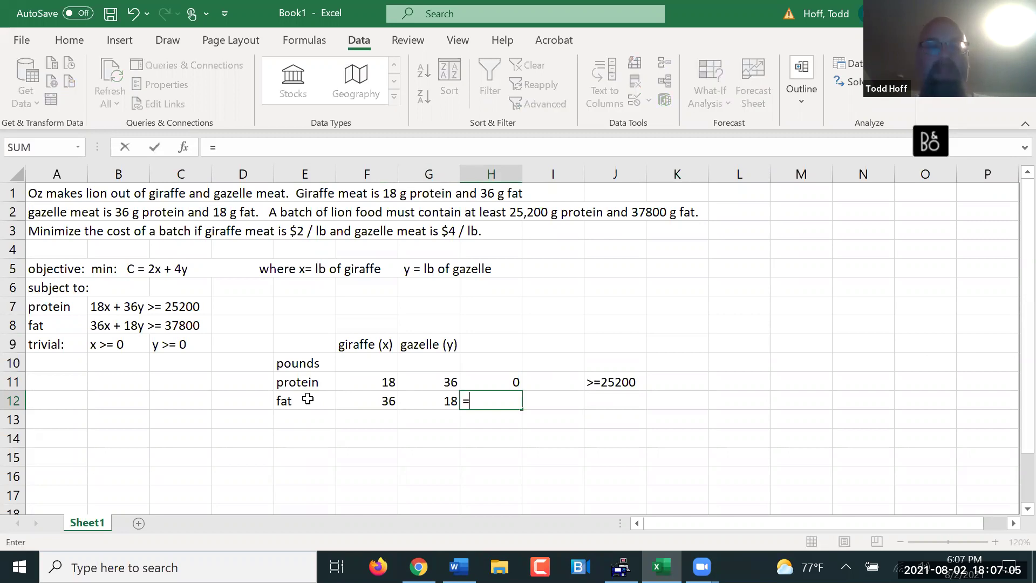
click(375, 400)
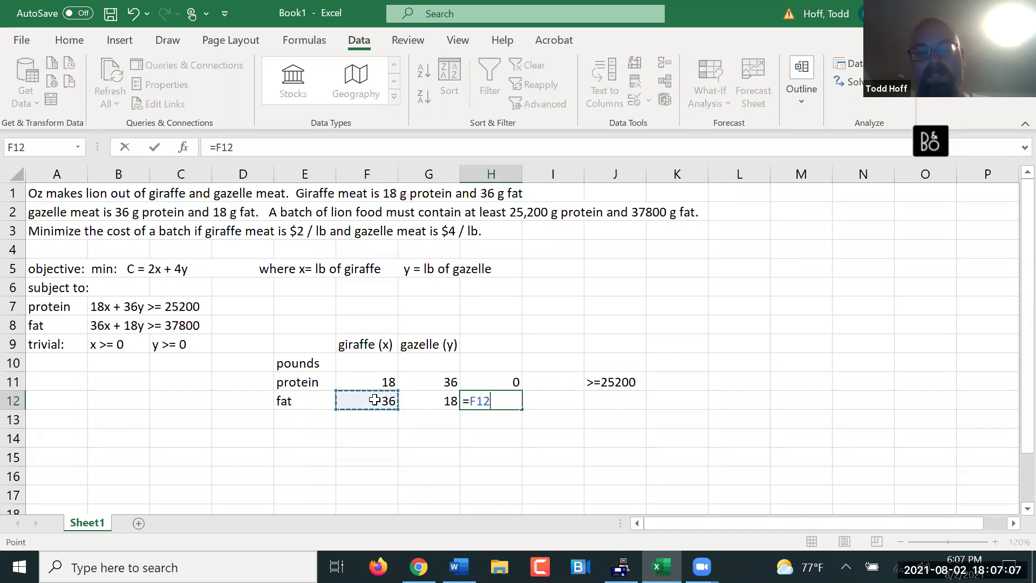
text(*)
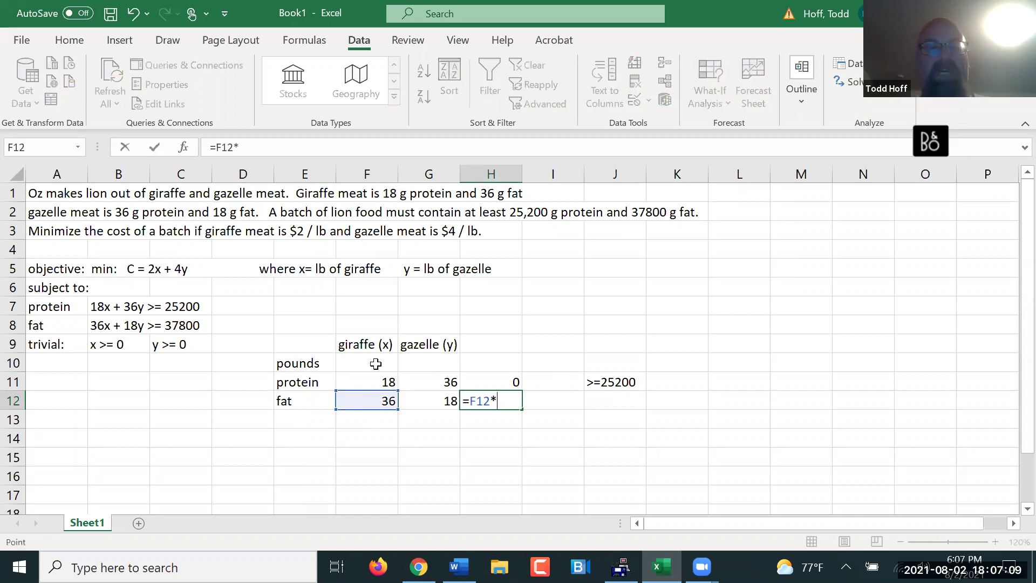
click(375, 363)
text(+)
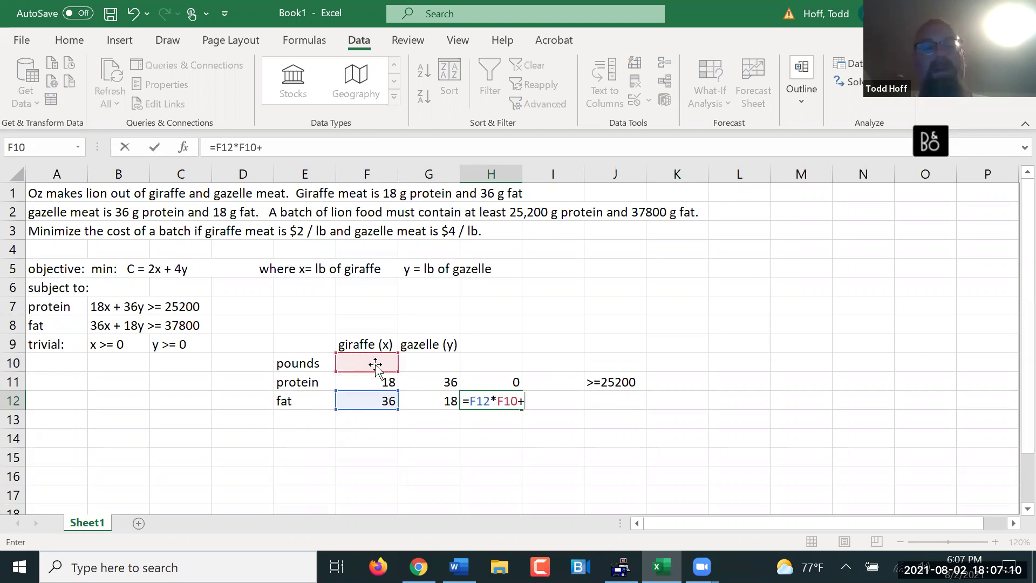
click(435, 400)
text(*G10)
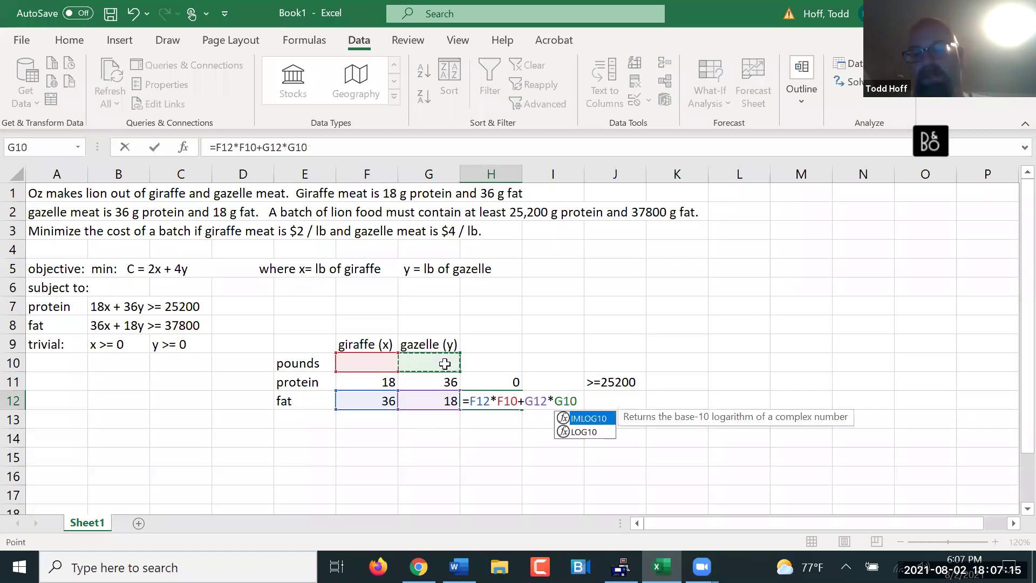
key(Return)
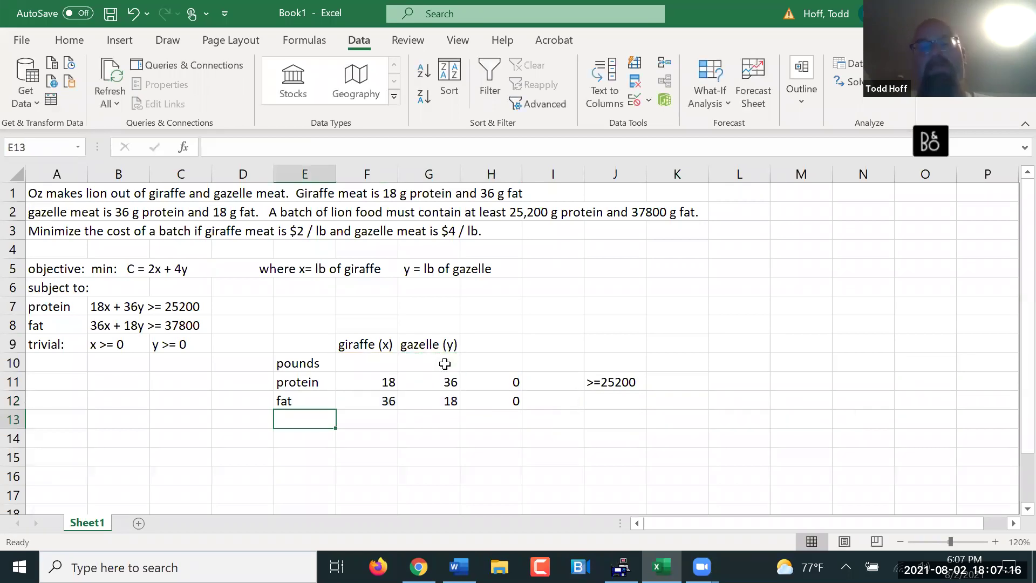
click(497, 388)
drag(522, 391, 519, 408)
drag(375, 365, 456, 360)
- Note the minimum fat requirement ">=37800" in cell J12
click(606, 402)
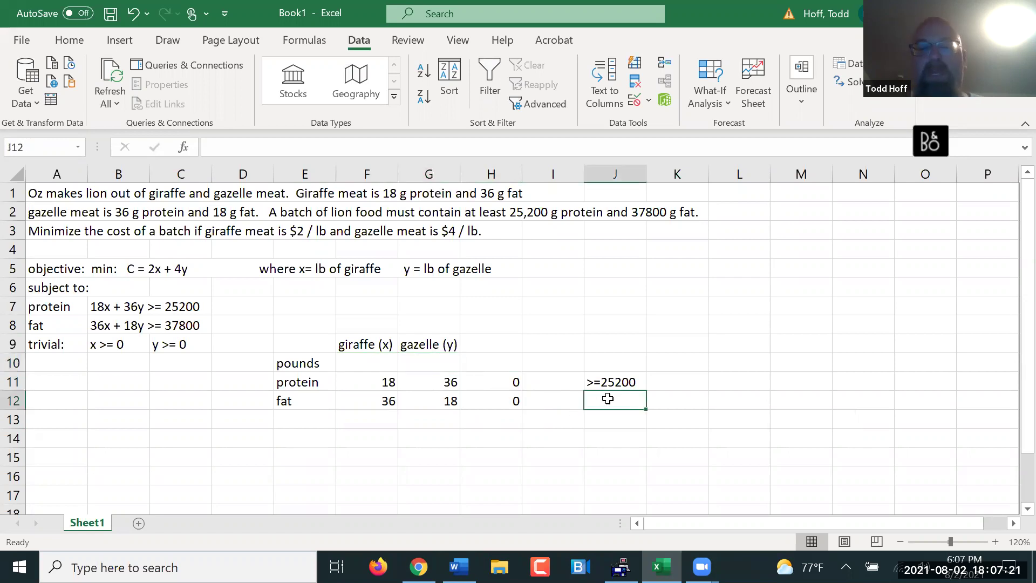
text(>=)
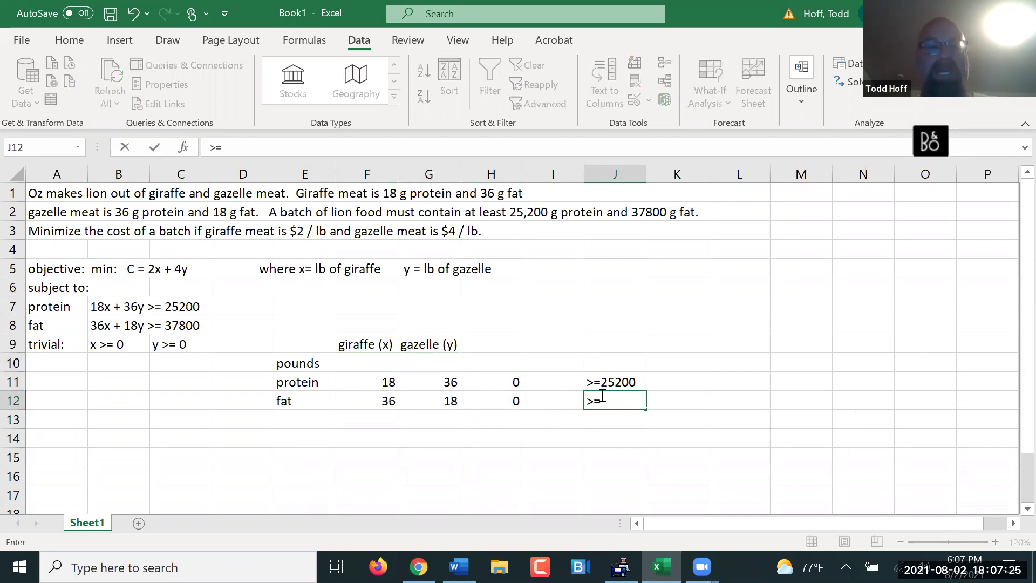
text(37800)
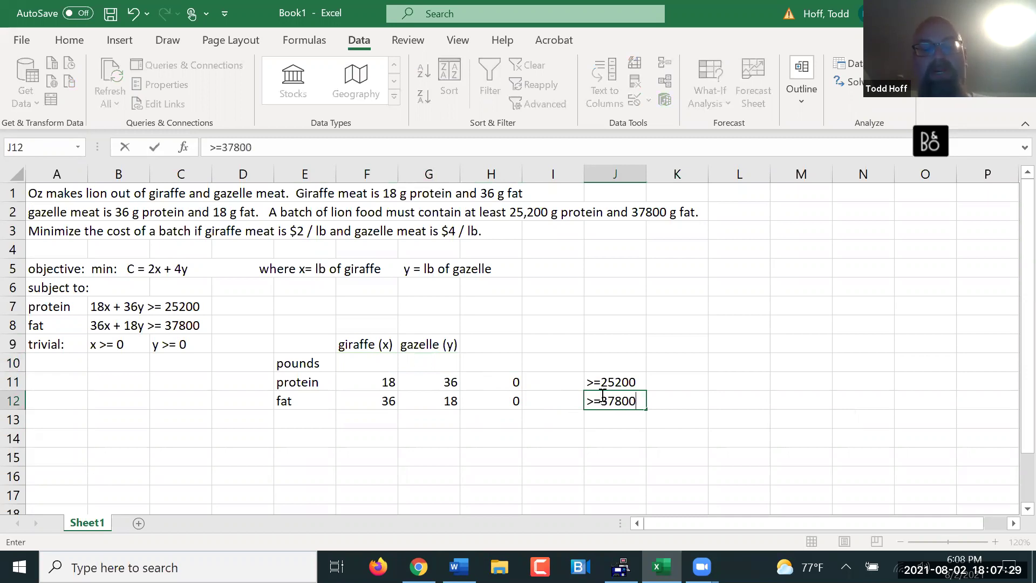
key(Return)
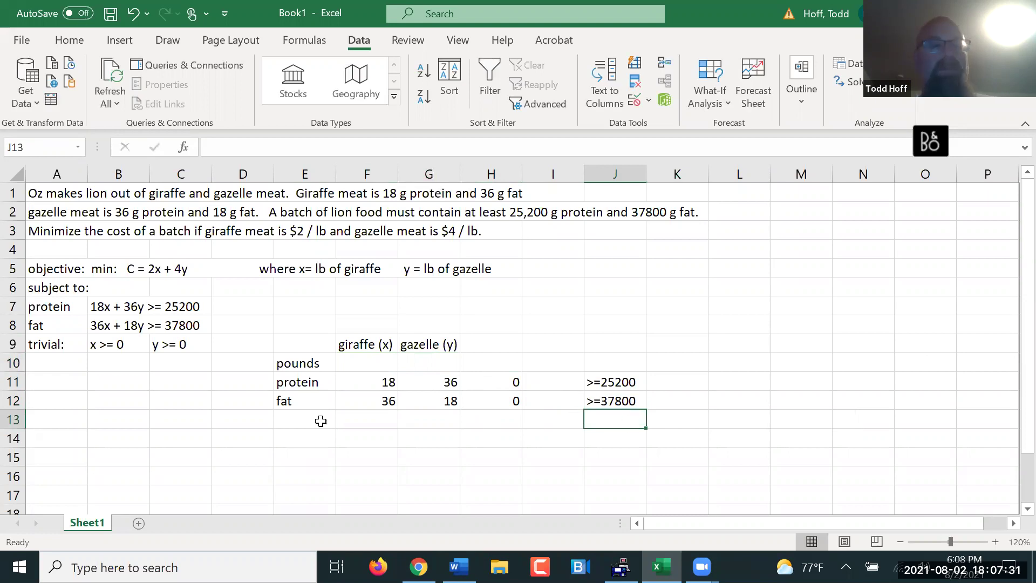
- Label the objective row "objective (min cost)" in cell D13
click(292, 430)
click(291, 420)
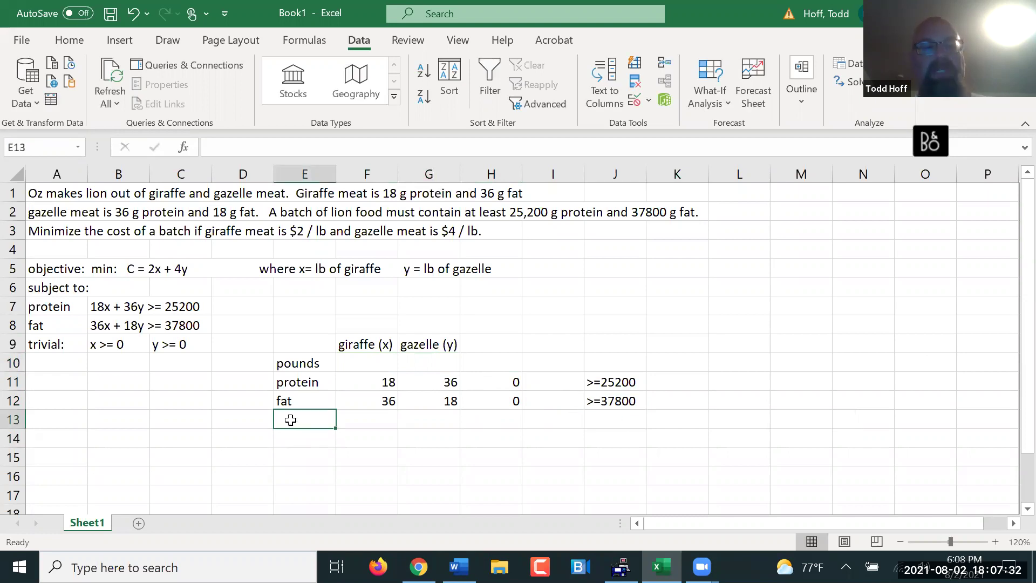
click(246, 423)
text(objecti)
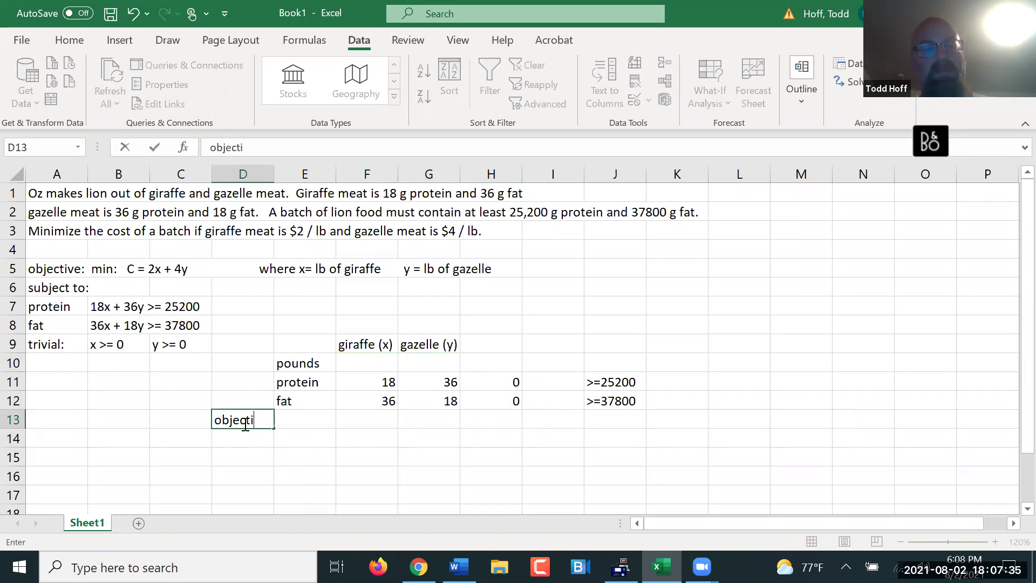
text(ve  (mim)
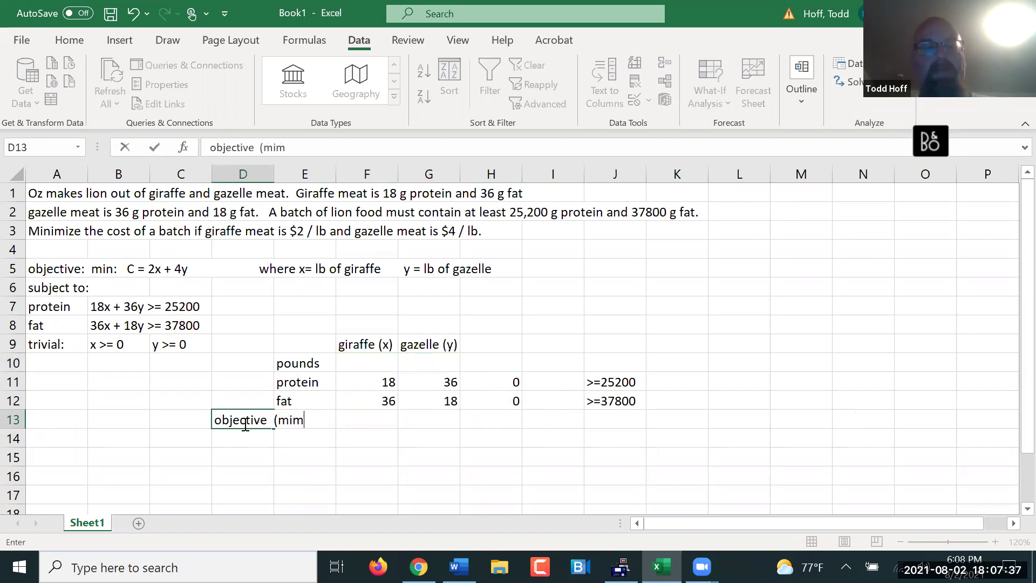
key(BackSpace)
text(nimi)
key(BackSpace)
key(BackSpace)
key(BackSpace)
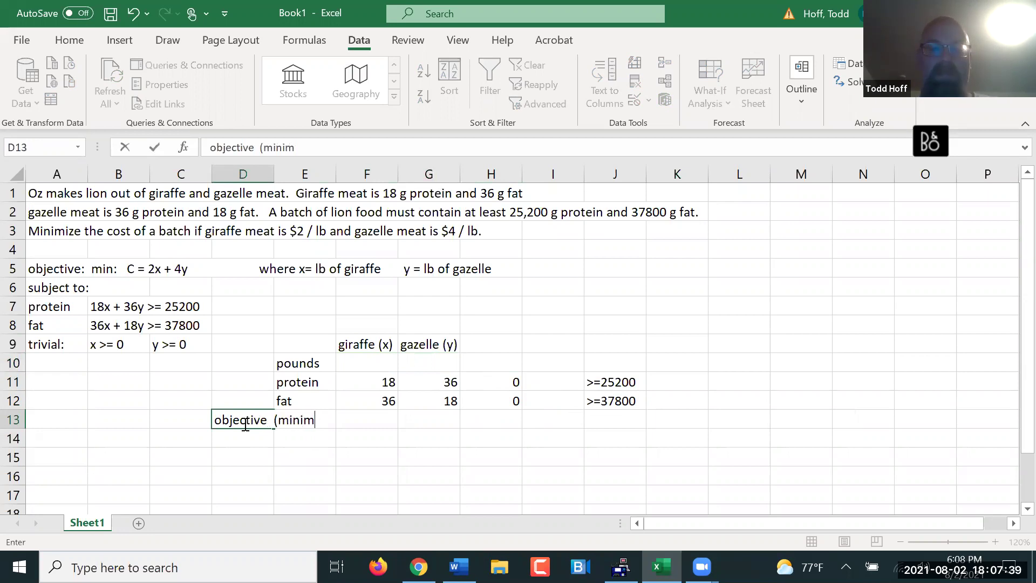
text(cost))
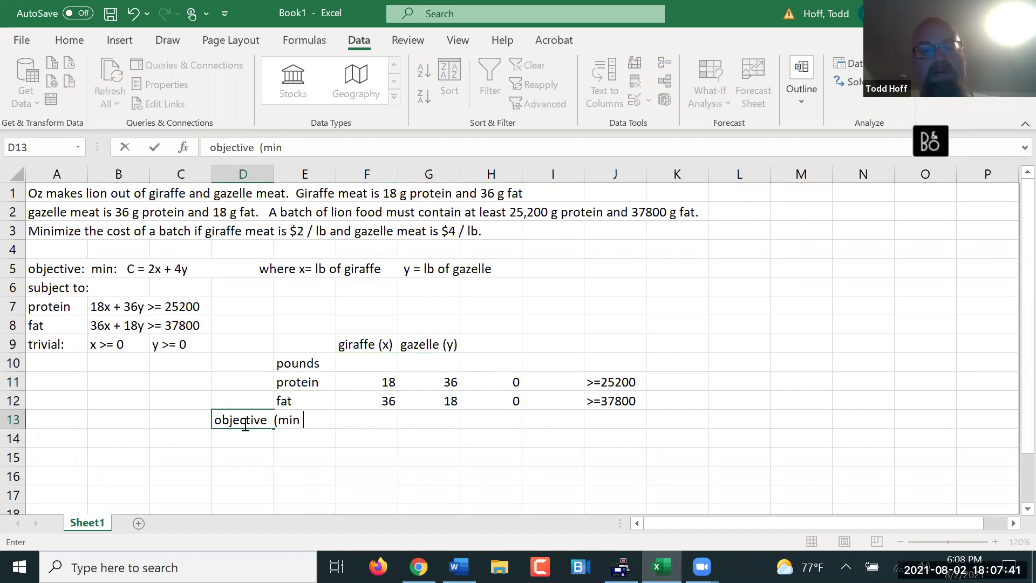
key(Tab)
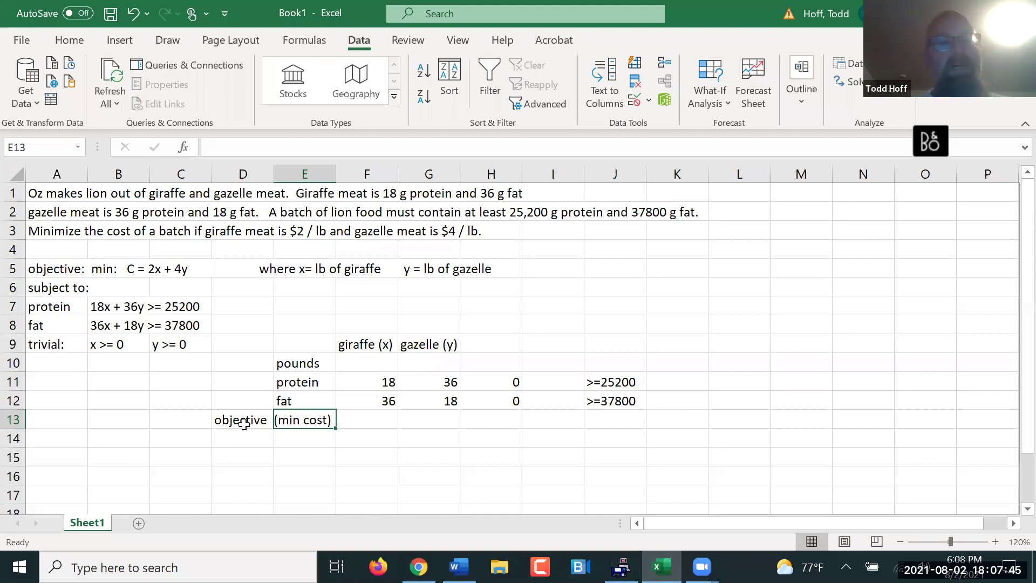
- Enter the cost coefficients 2 in F13 for giraffe and 4 in G13 for gazelle
key(Tab)
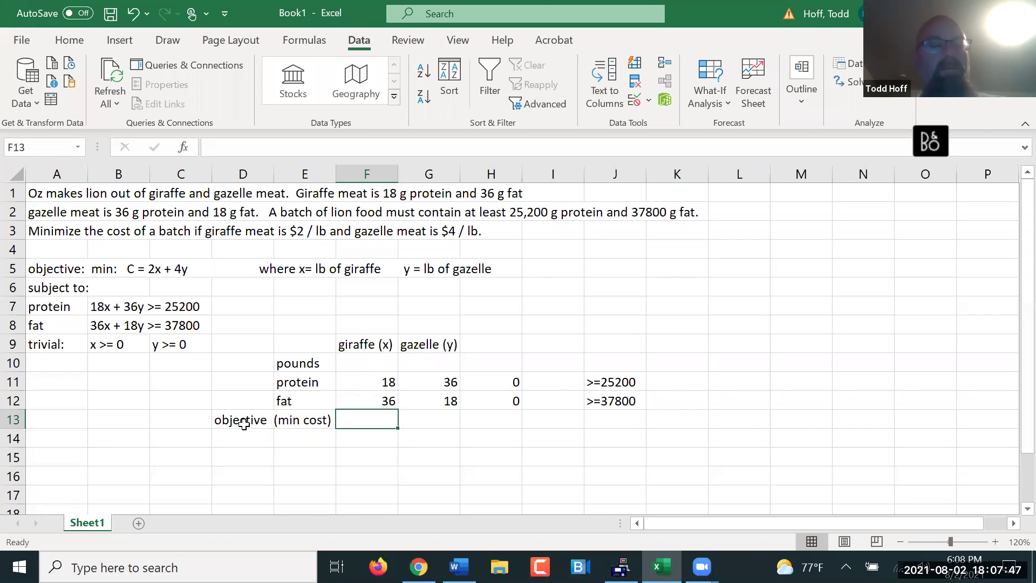
text(2)
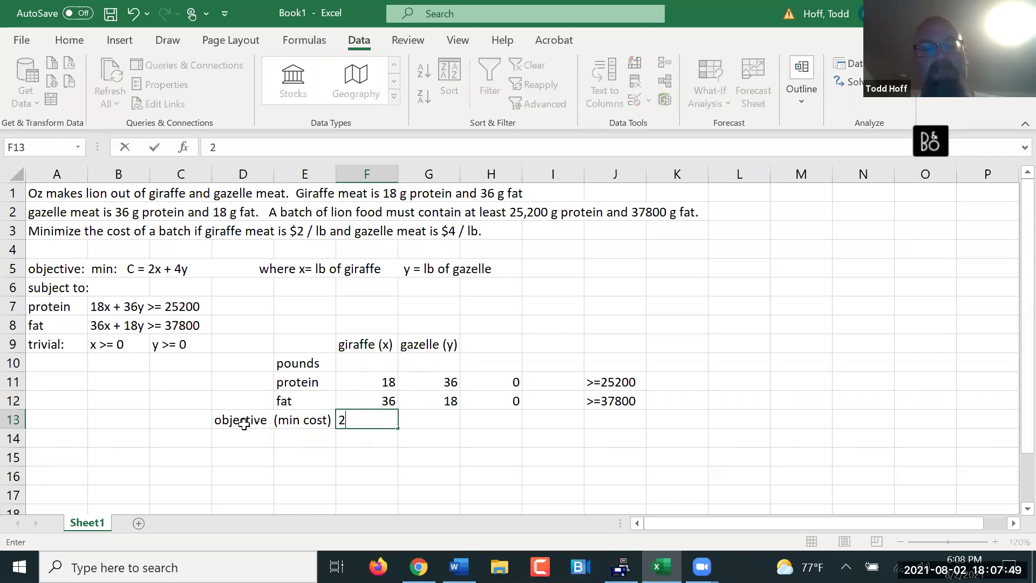
key(Tab)
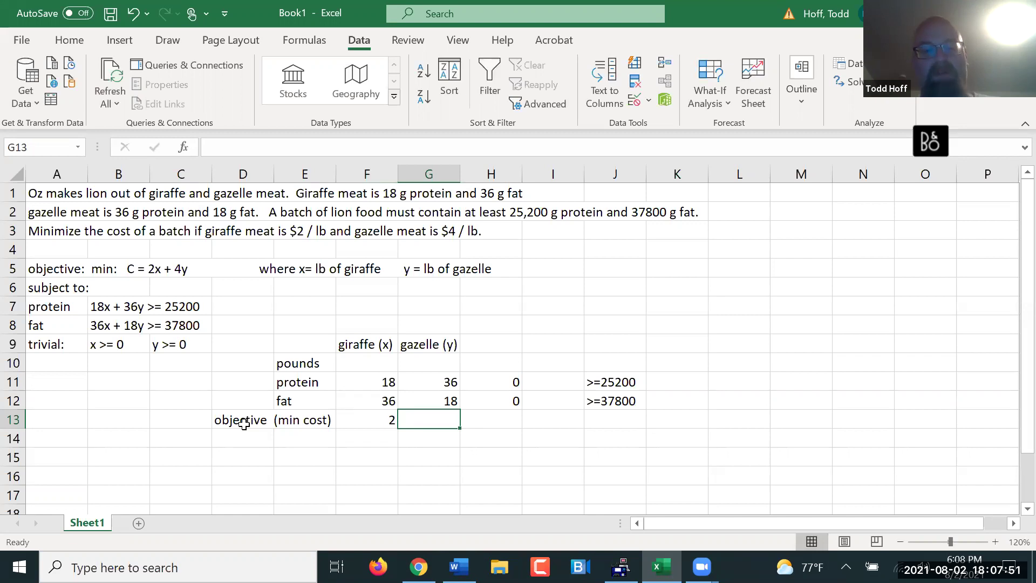
text(4)
key(Tab)
- Enter the total cost formula =F13*F10+G13*G10 in cell H13
text(=)
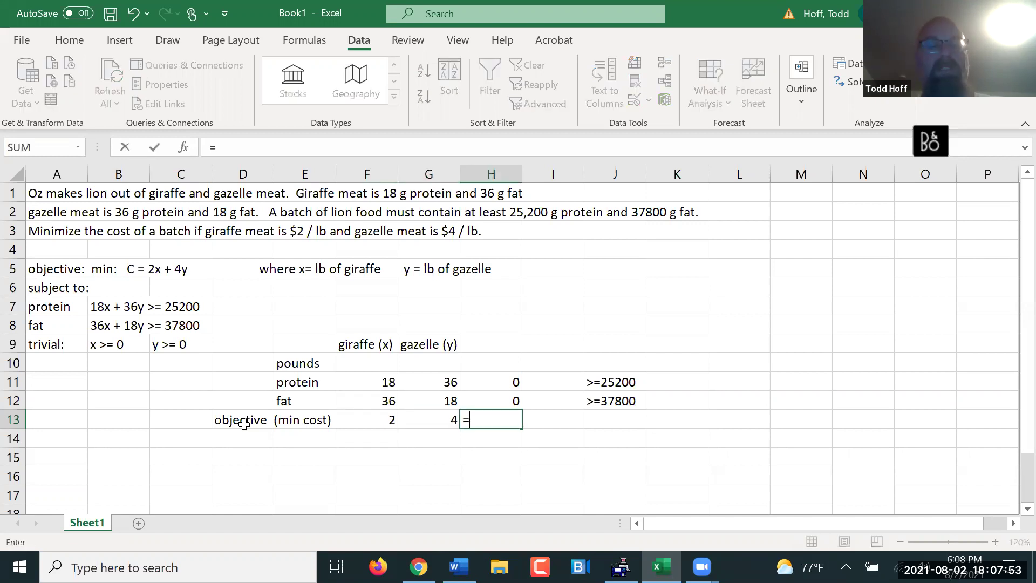
click(364, 422)
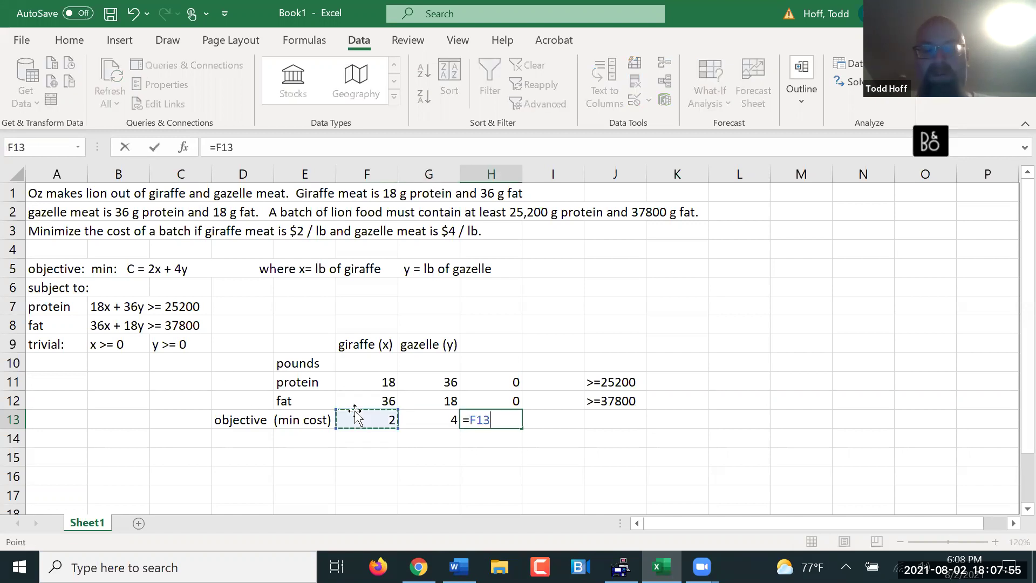
text(*)
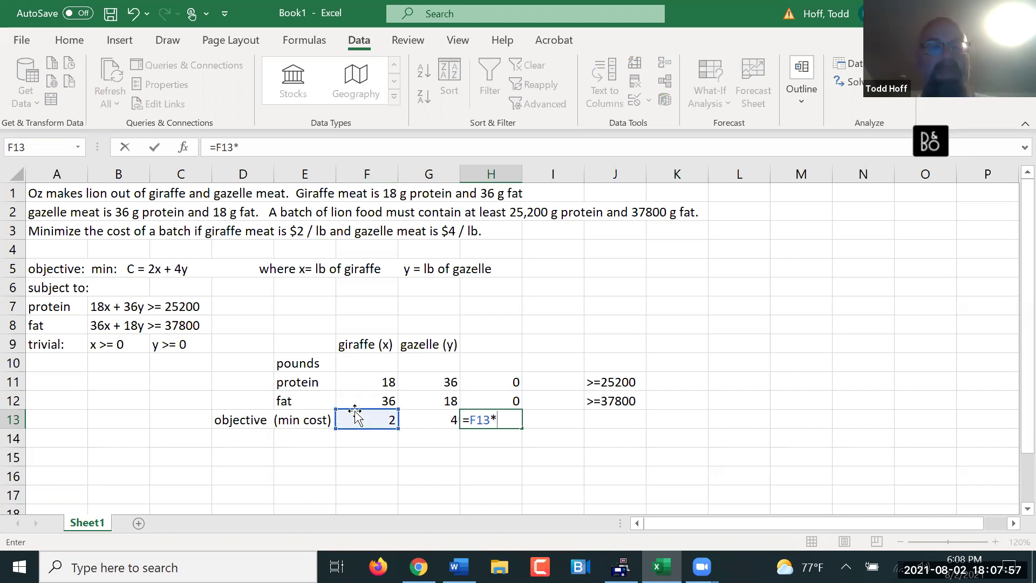
click(369, 365)
text(+)
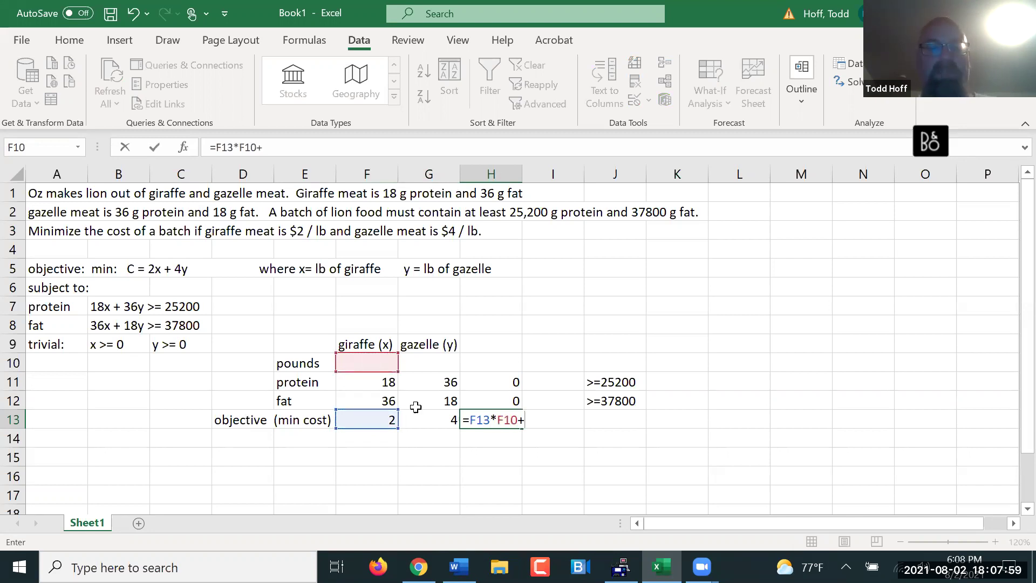
click(436, 417)
text(*)
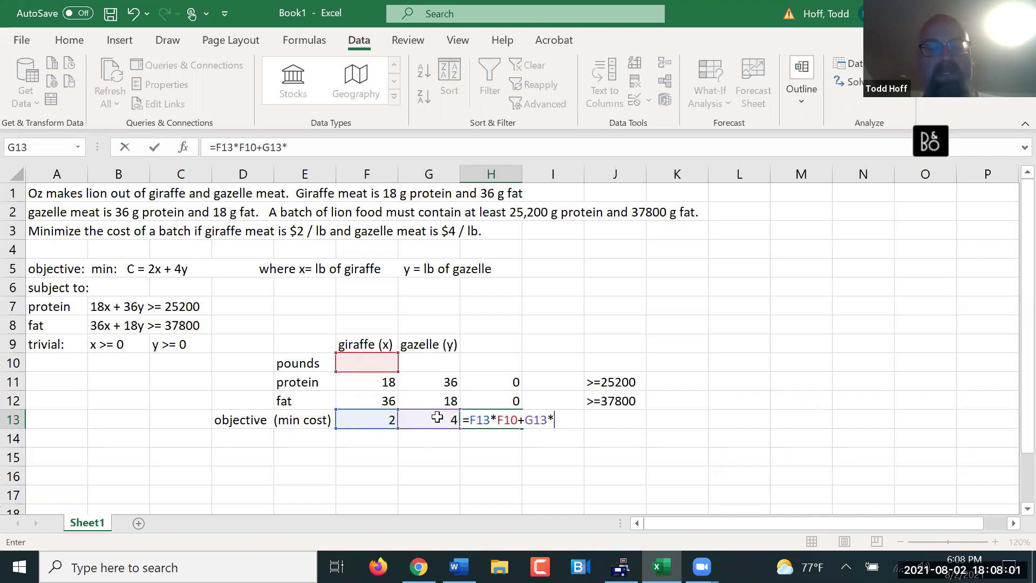
click(440, 362)
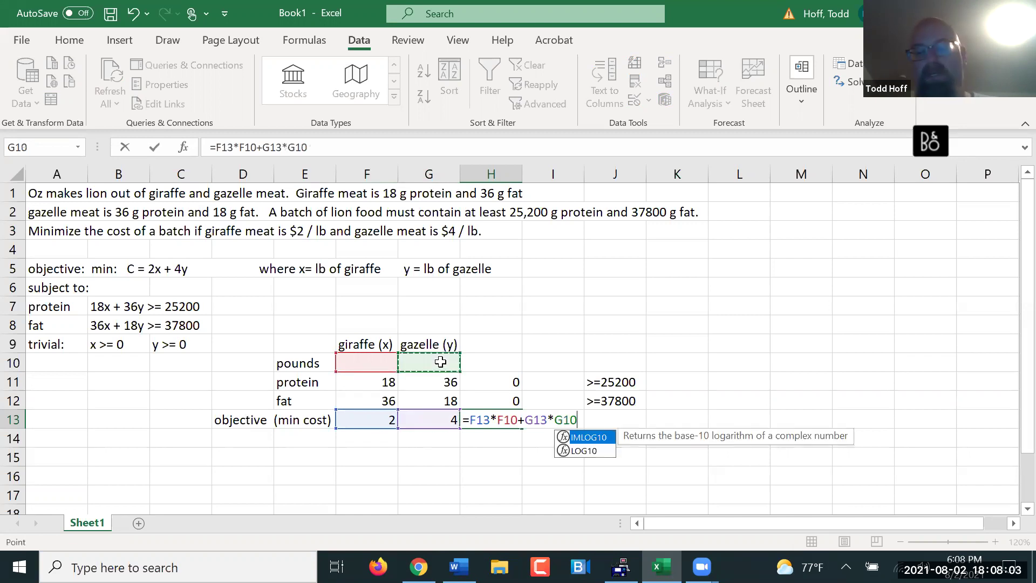
key(Return)
- Note the optimization direction "min" for the objective row in cell J13
click(606, 420)
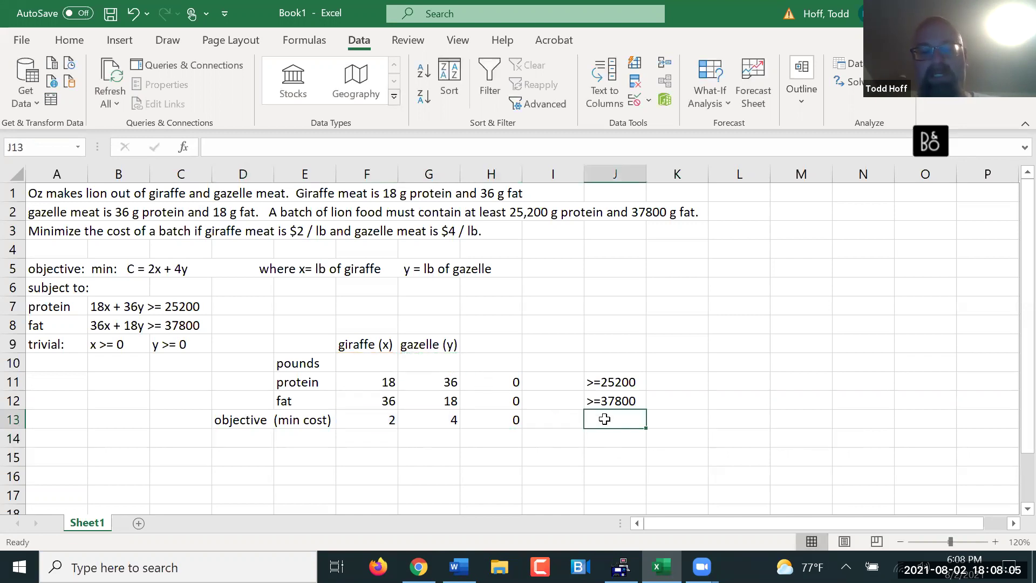
text(min)
key(Return)
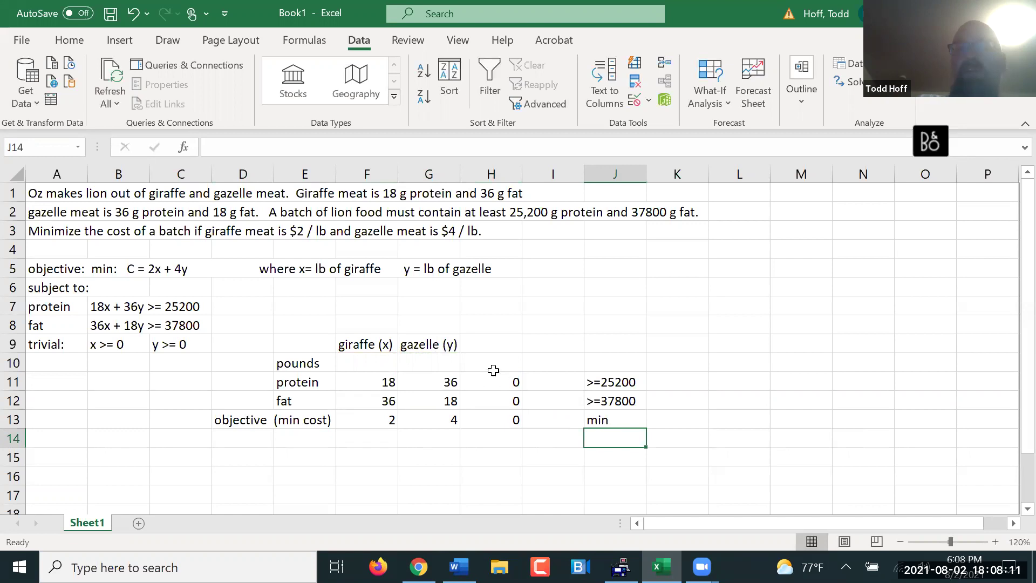
- Open Solver and set its objective to minimize the total cost in cell H13
drag(505, 383, 508, 416)
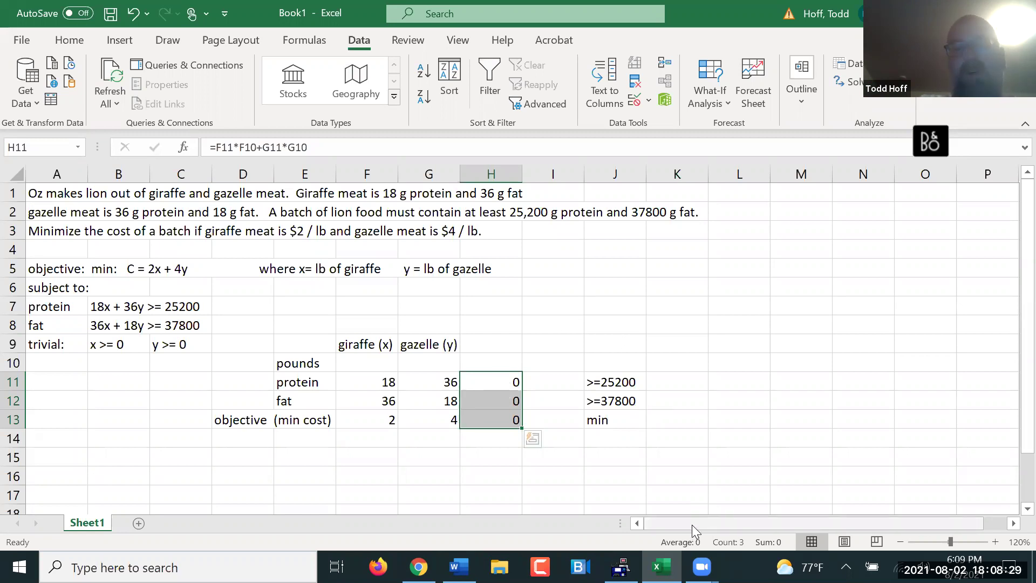
drag(695, 521, 775, 527)
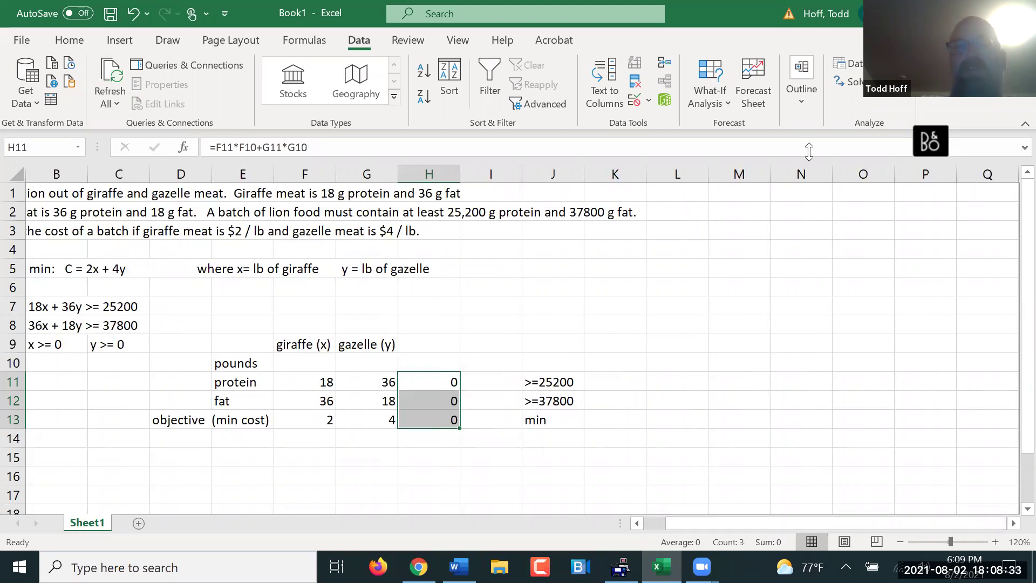
click(846, 81)
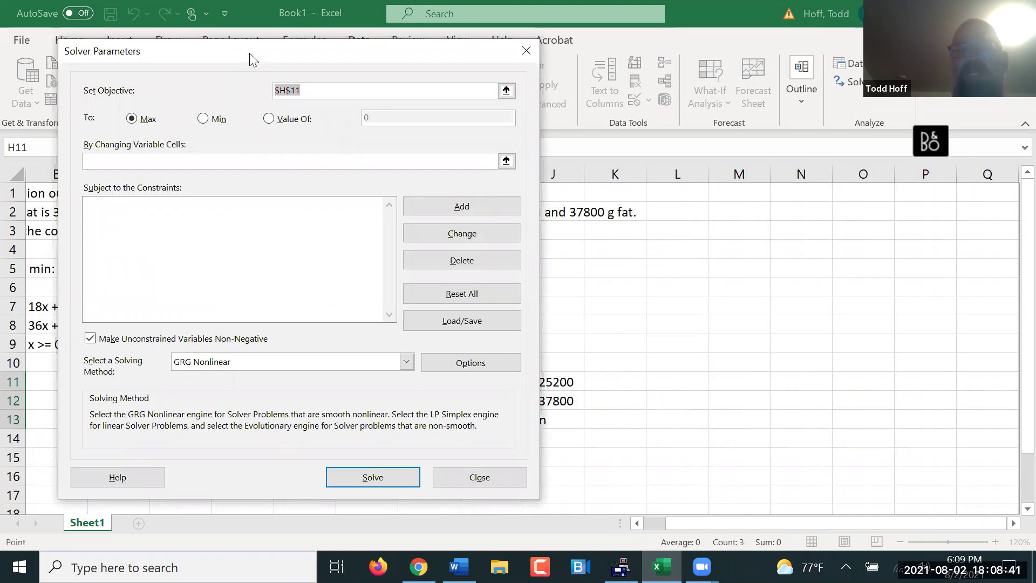
drag(251, 58, 681, 51)
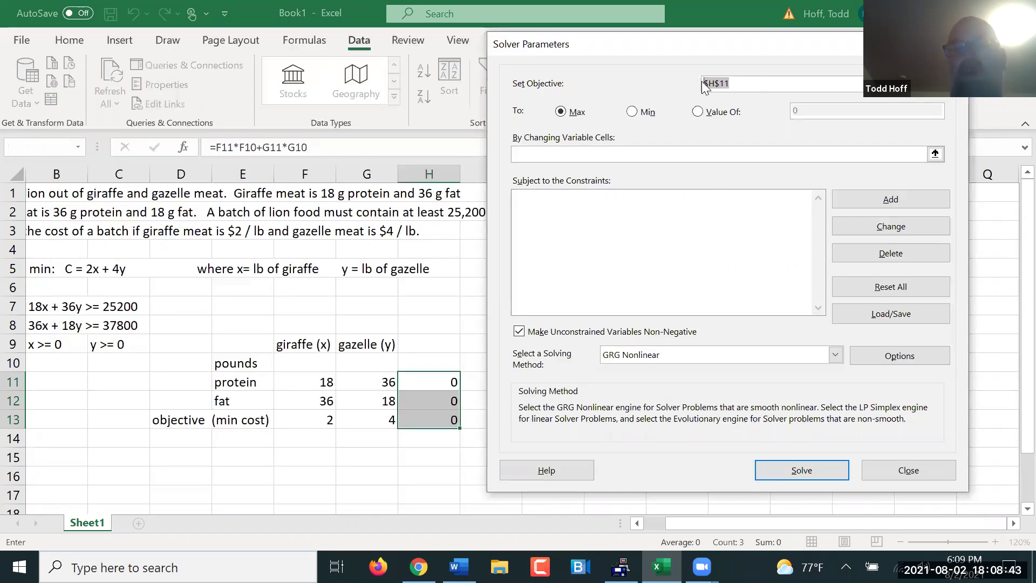
click(435, 421)
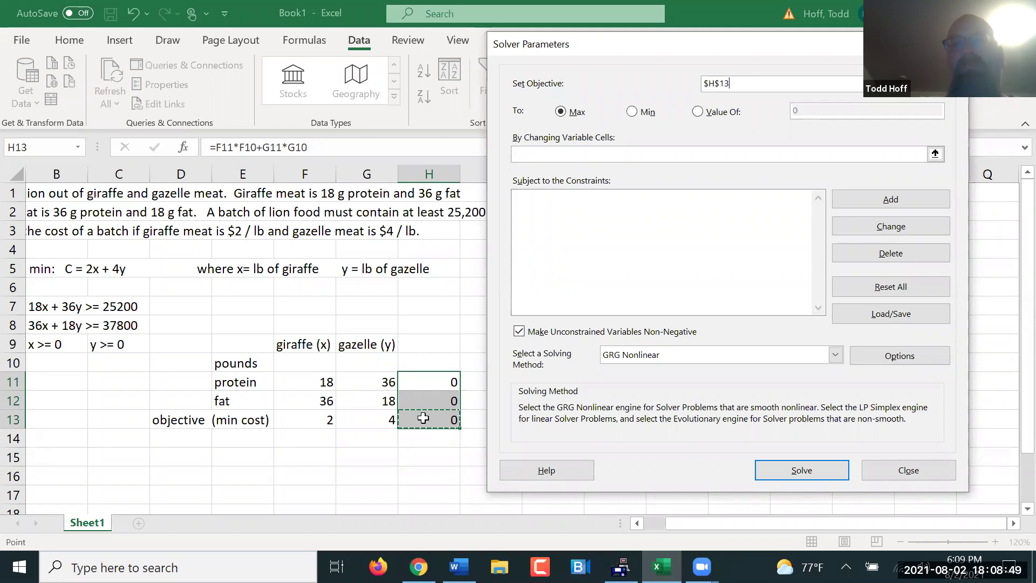
click(634, 112)
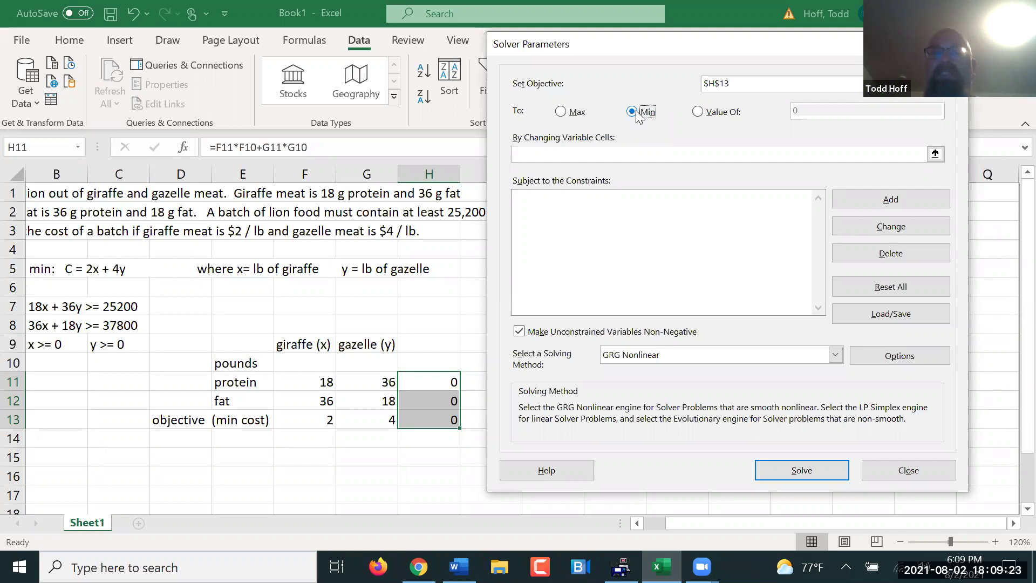
- Set Solver's changing variable cells to the pounds of giraffe and gazelle, F10:G10
click(657, 153)
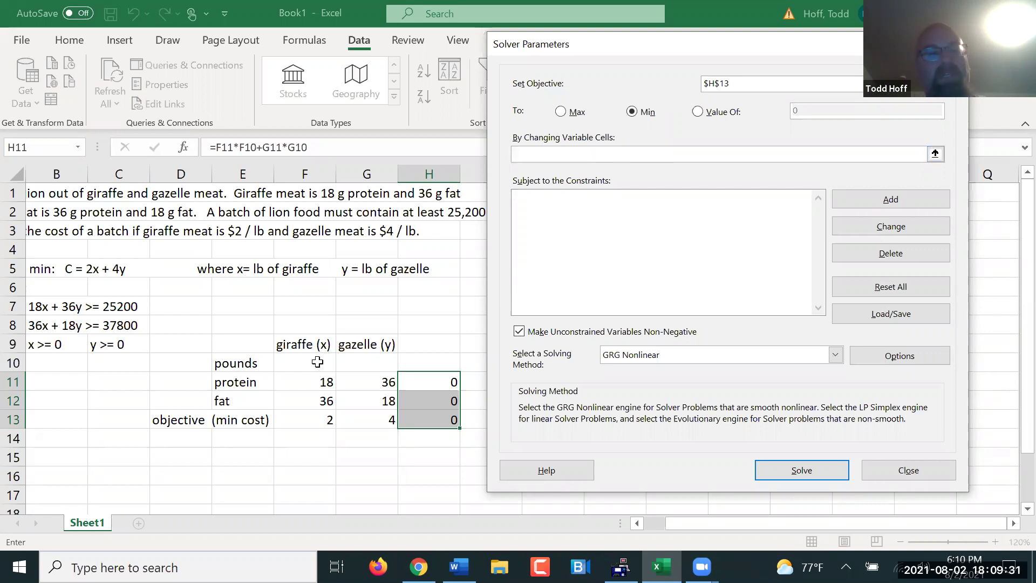
drag(332, 365, 390, 361)
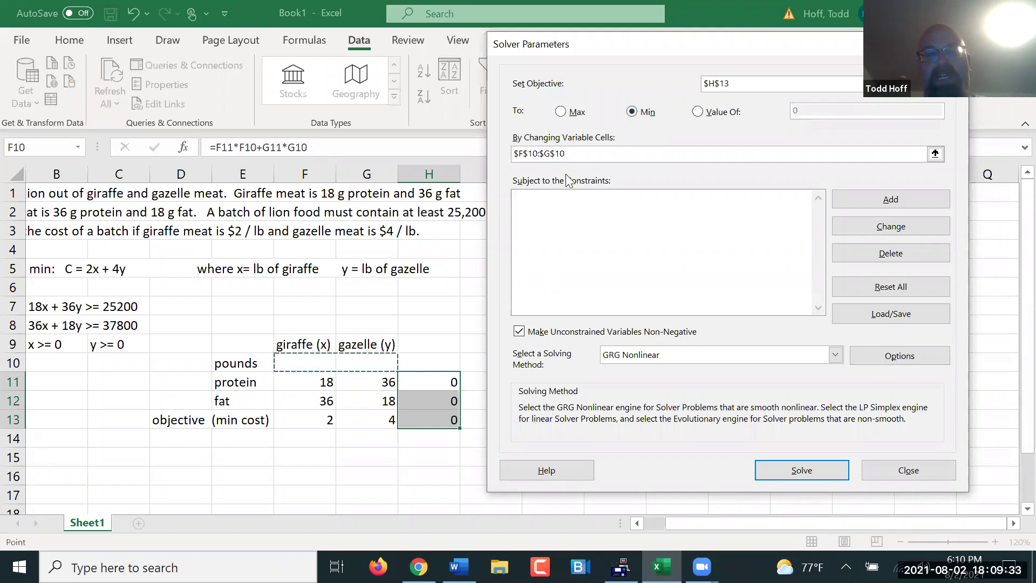
click(568, 205)
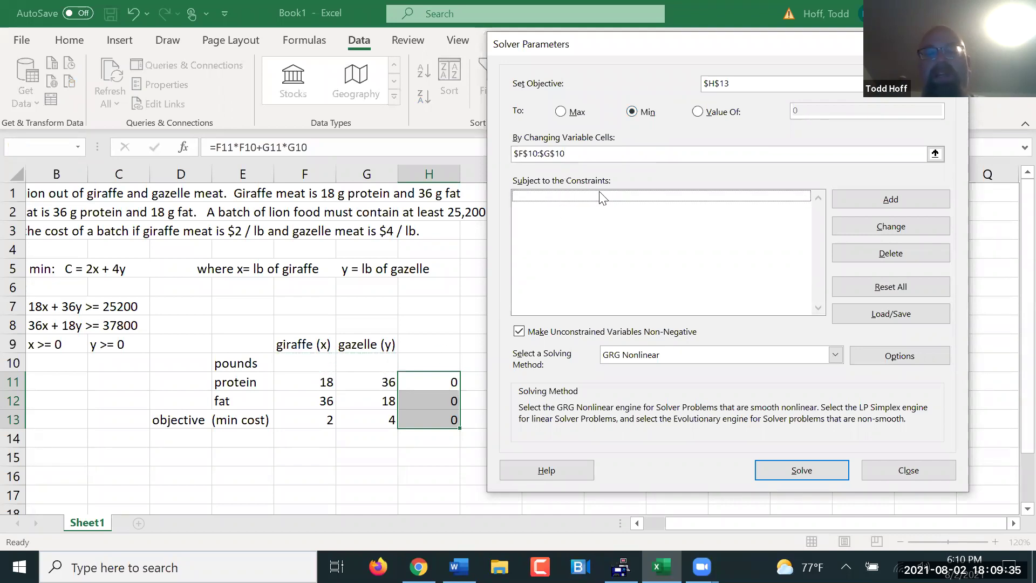
- Add a Solver constraint requiring the protein total in cell H11 to be >= 25200
click(896, 202)
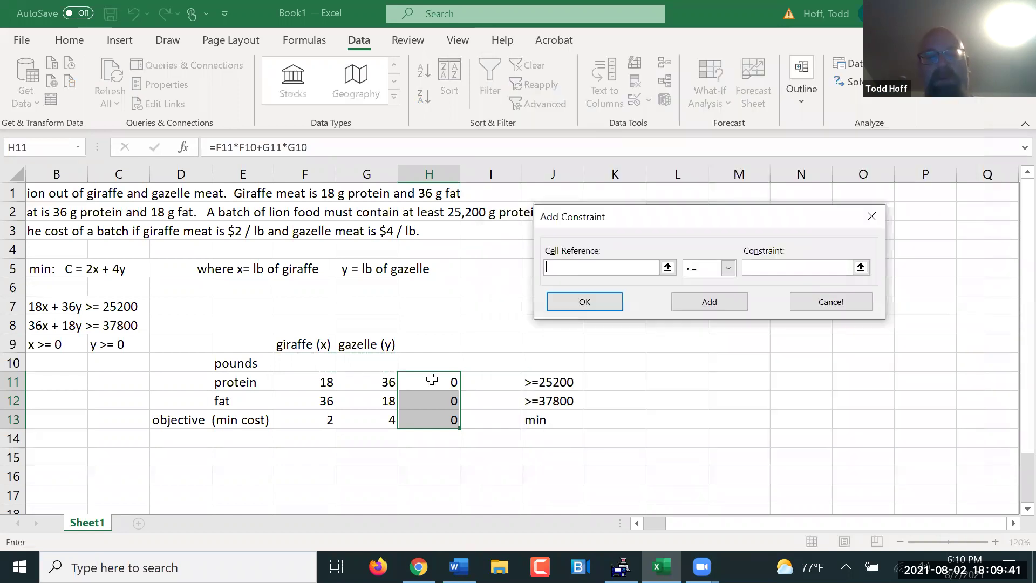
click(434, 380)
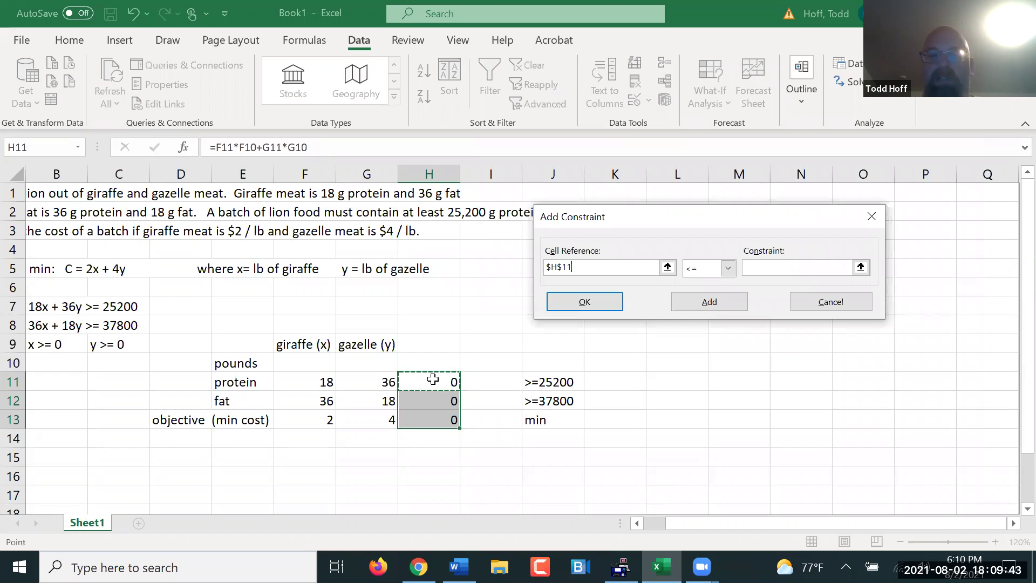
click(729, 268)
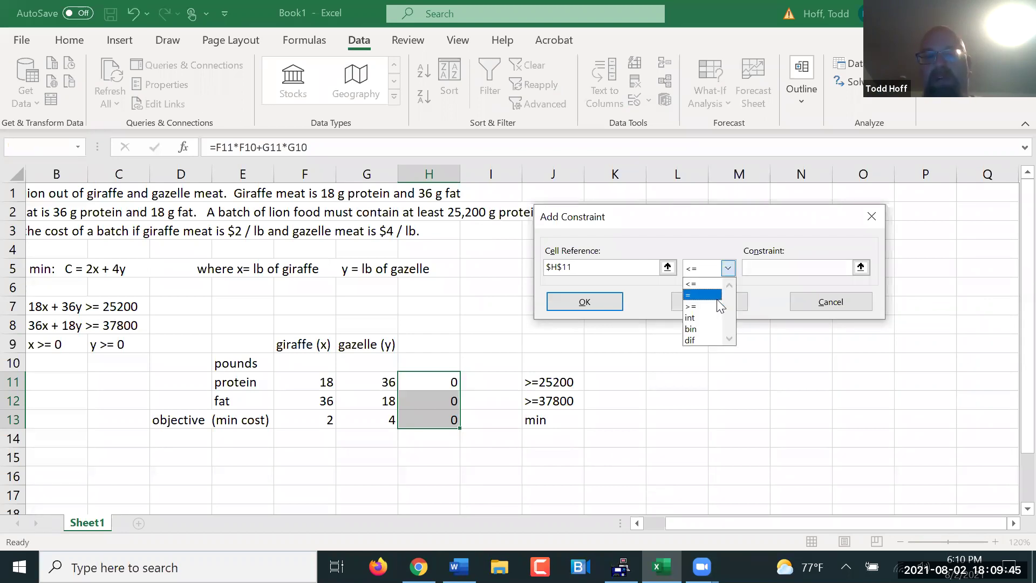
click(702, 305)
click(783, 268)
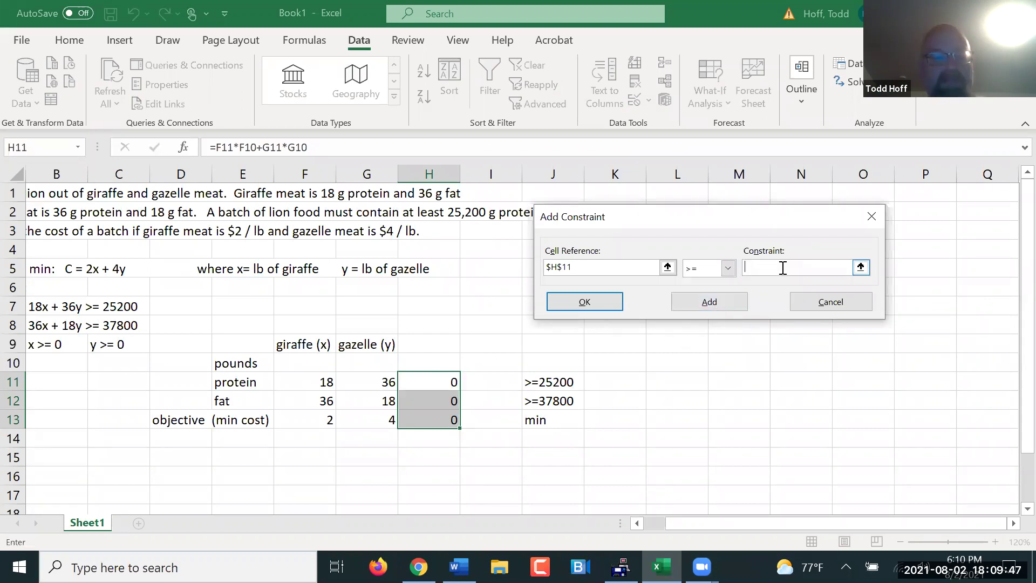
text(25200)
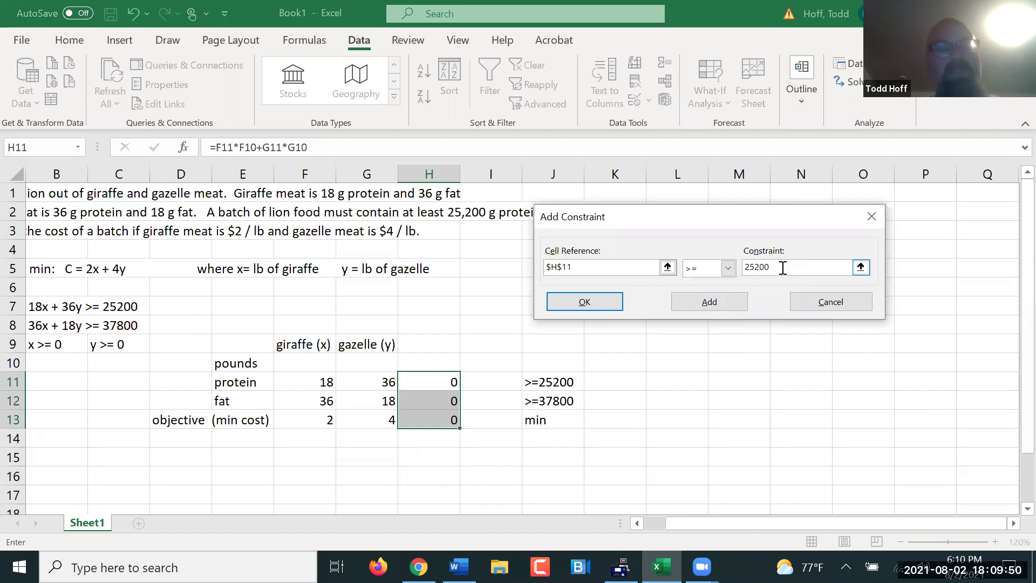
click(723, 302)
- Add a Solver constraint requiring the fat total in cell H12 to be >= 37800, and finish adding constraints
click(425, 403)
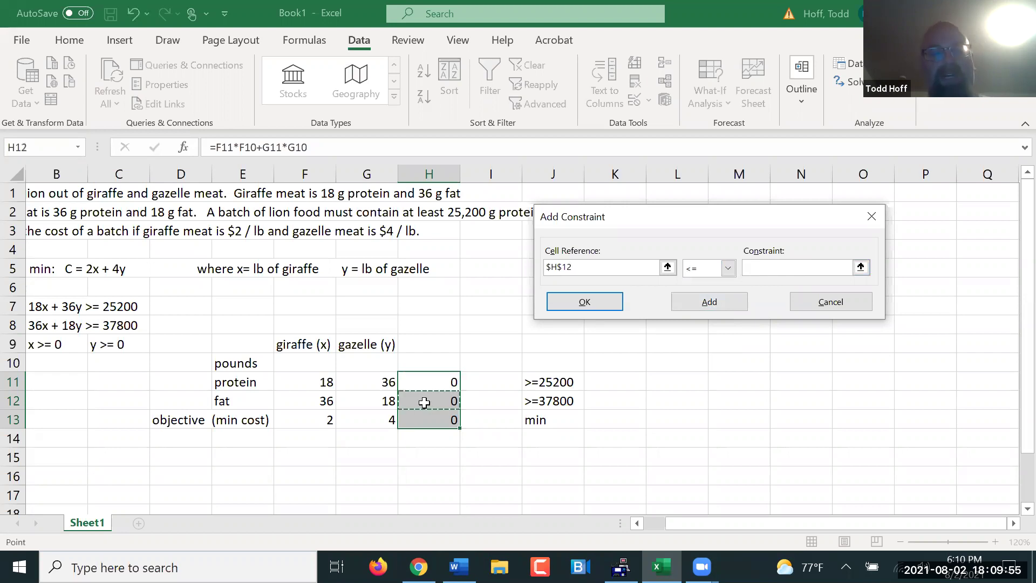
click(728, 268)
click(714, 310)
click(756, 267)
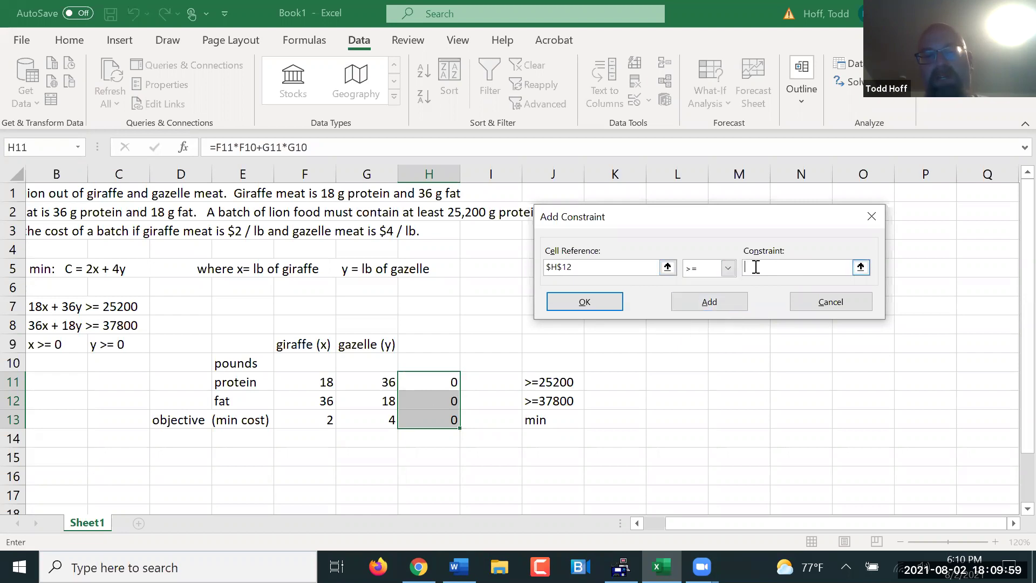
text(3)
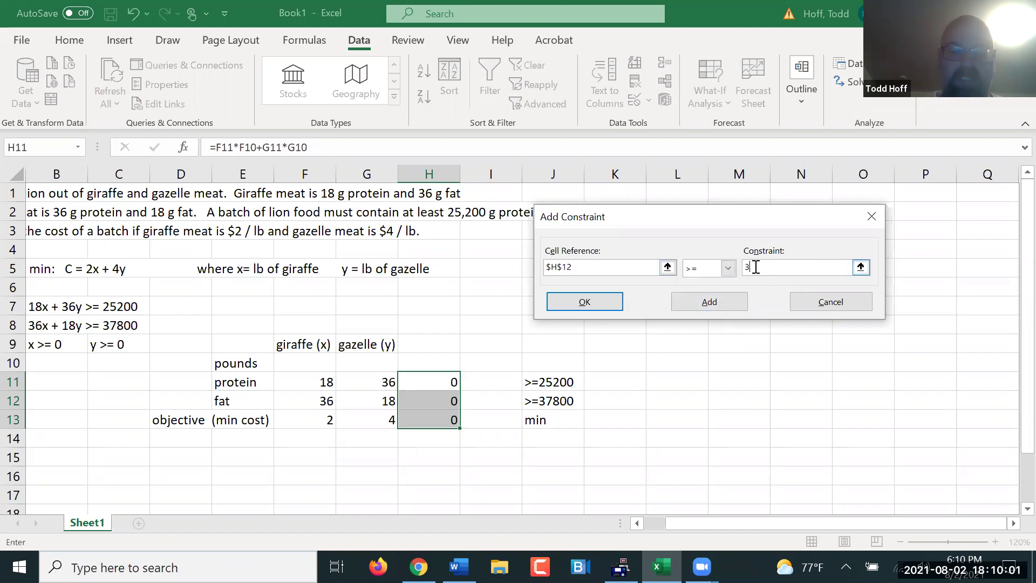
text(7800)
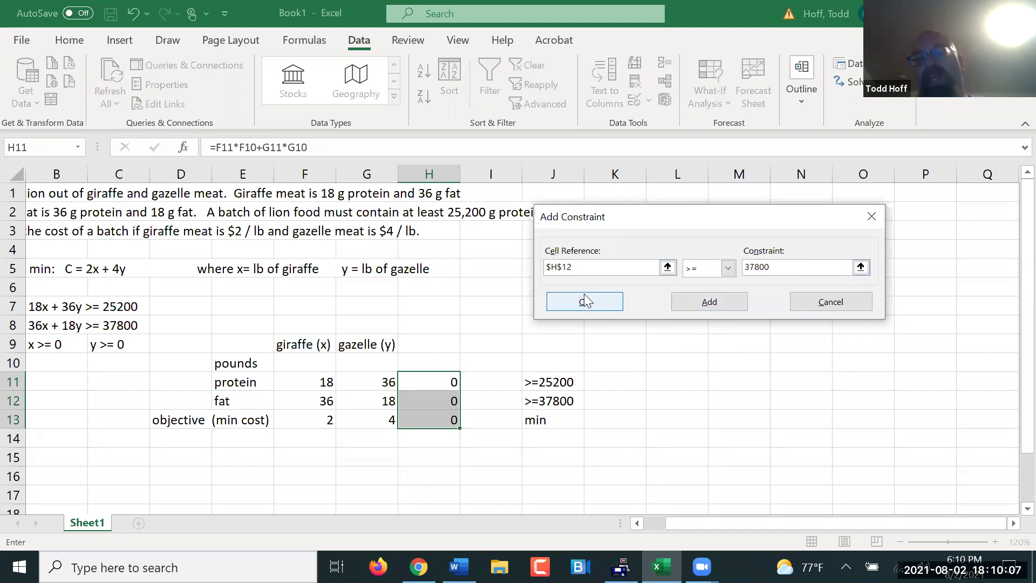
click(736, 304)
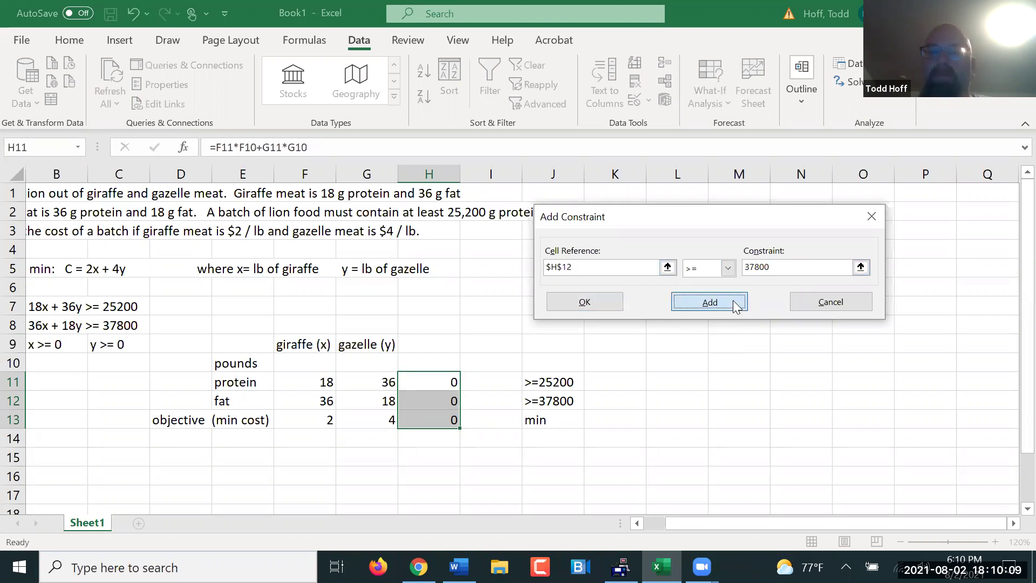
click(820, 304)
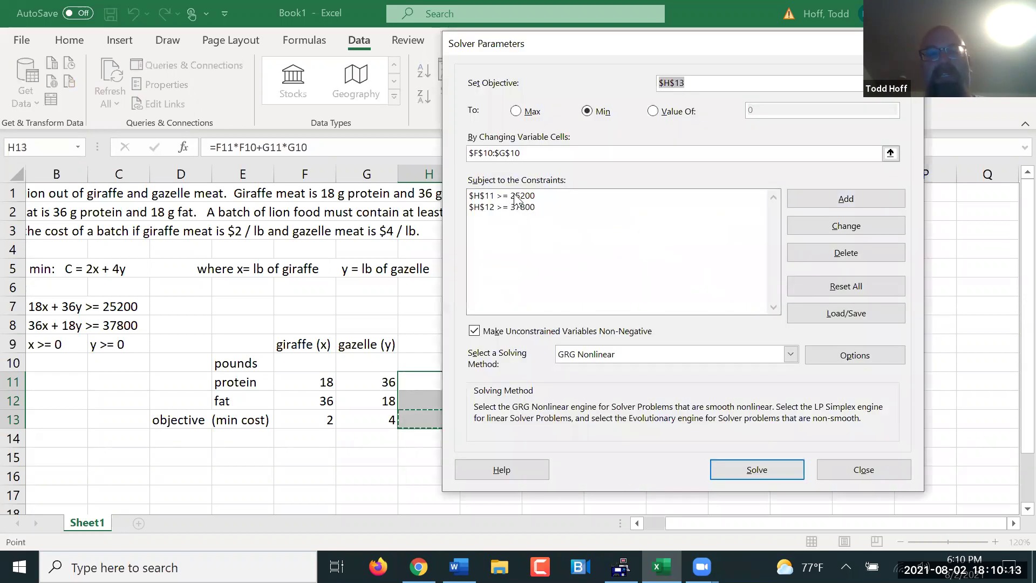
- Choose Simplex LP as the solving method, solve the model and keep the Solver solution
click(514, 196)
click(524, 209)
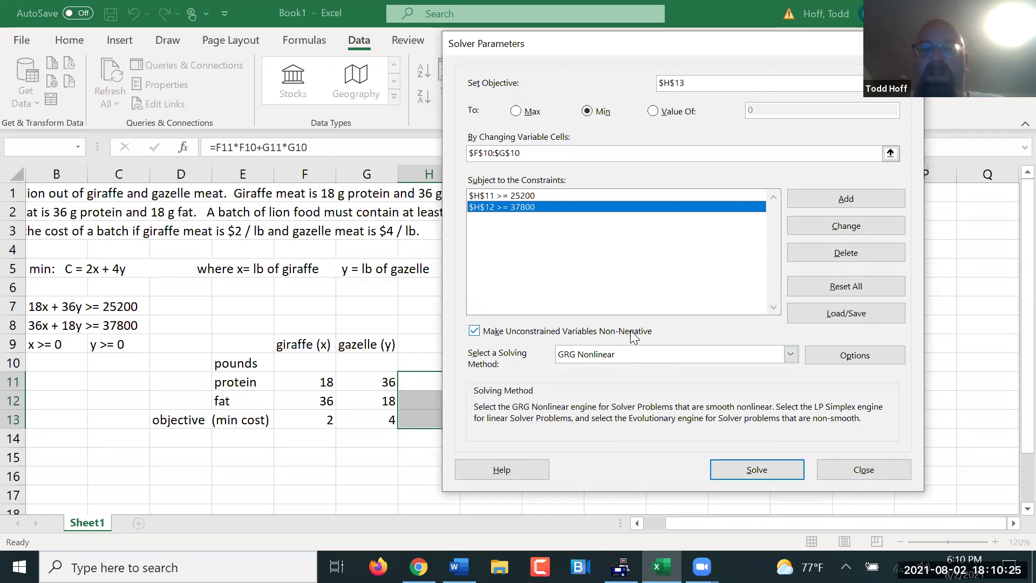
click(642, 354)
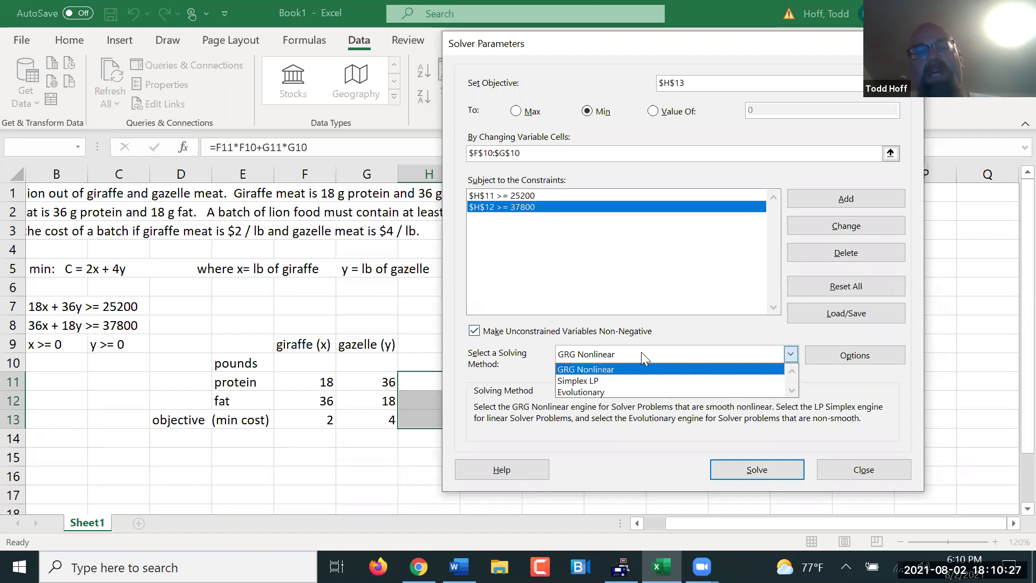
click(607, 380)
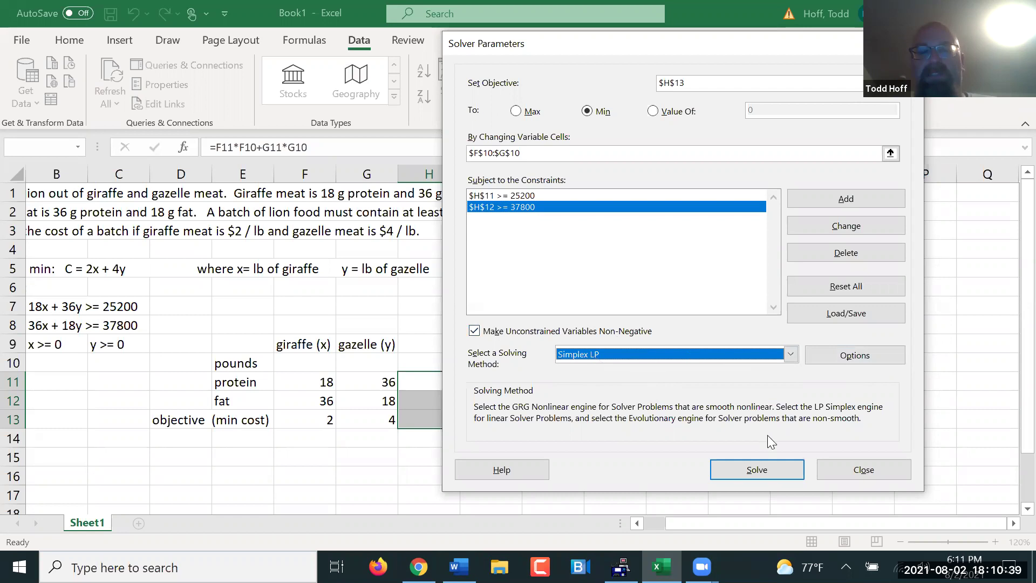
click(758, 470)
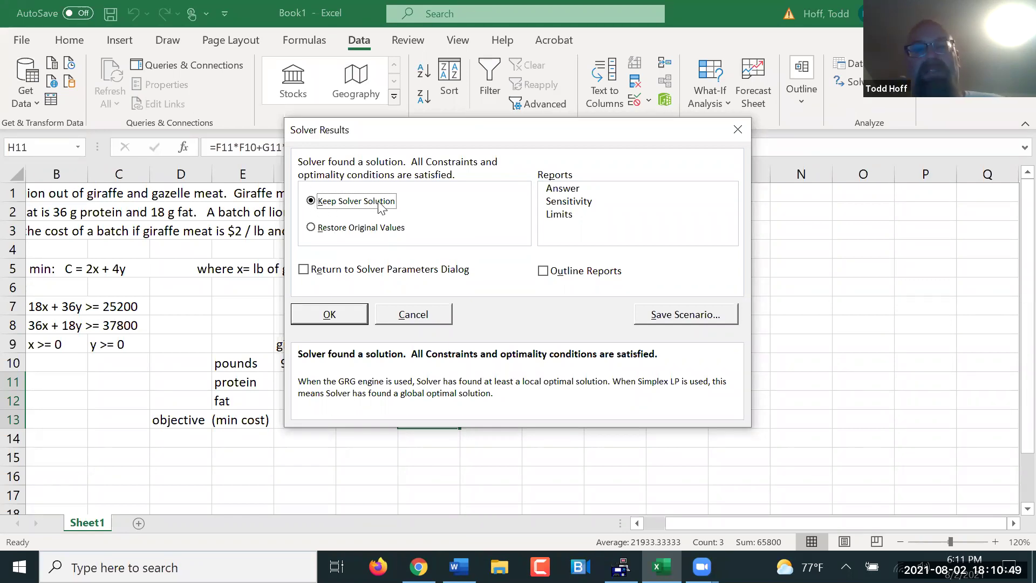
click(331, 315)
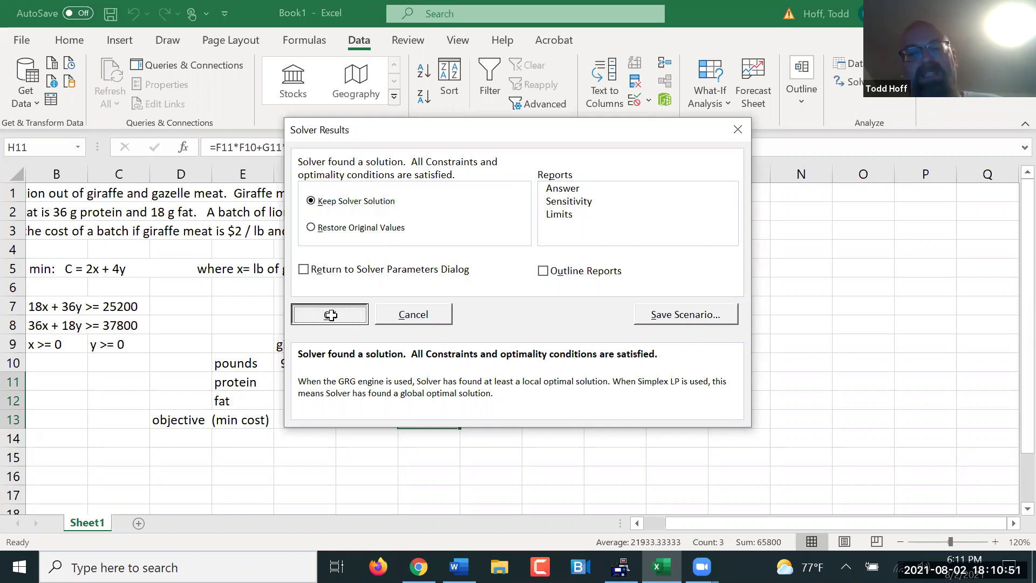
- Write in cell C16 "Minimum cost is $2800 when we use 933.33 lb of giraffe meat and 233.33 lb of gazelle meat"
click(324, 367)
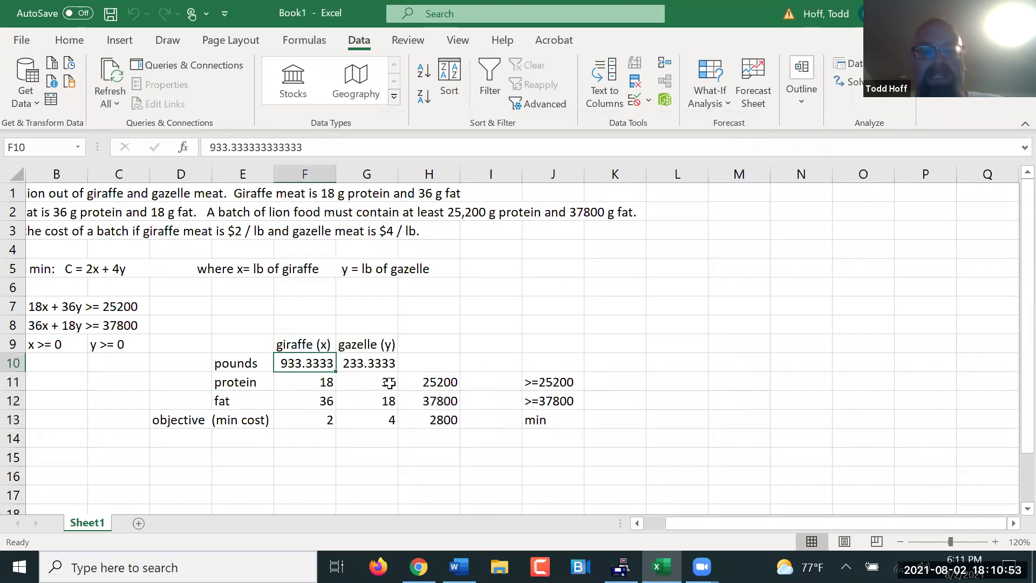
drag(389, 382, 391, 363)
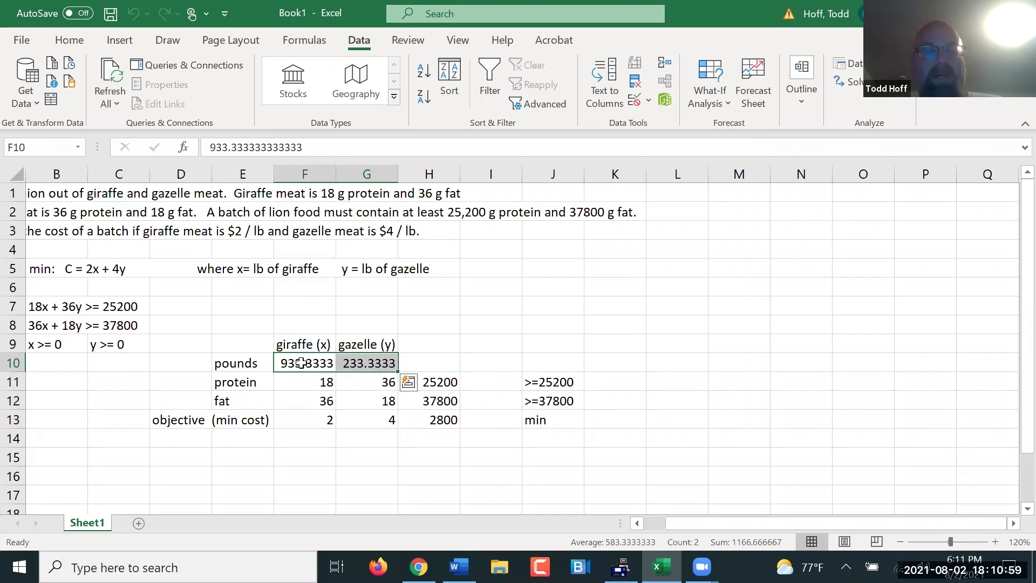
scroll(169, 409, down, 2)
click(110, 402)
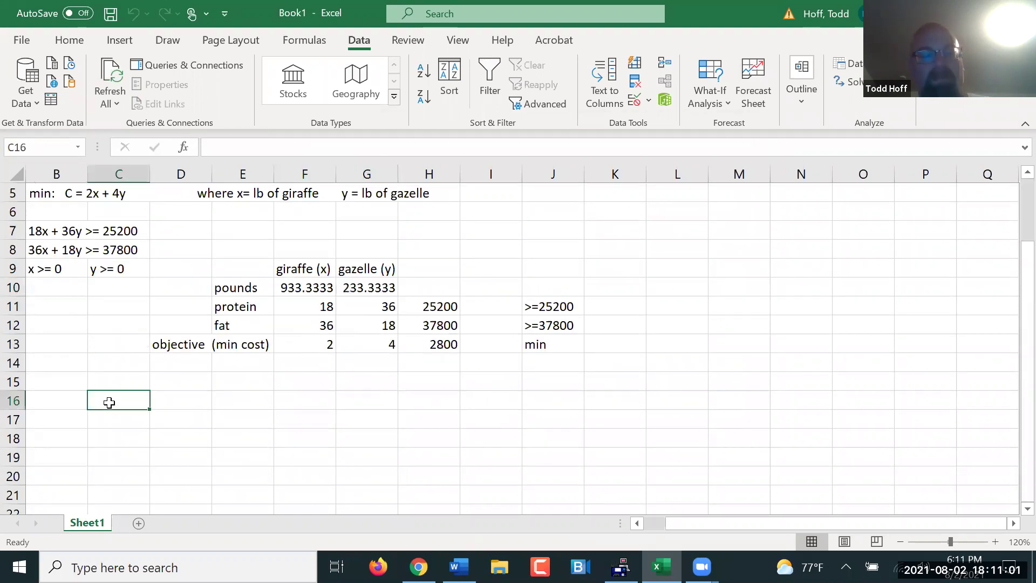
text(Minim)
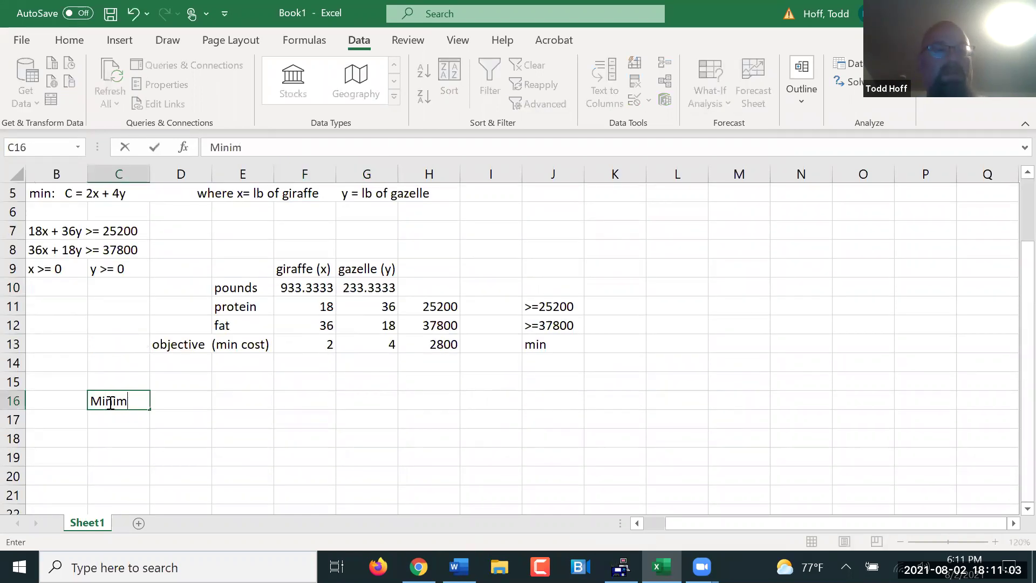
text(um cost o)
key(BackSpace)
text(is)
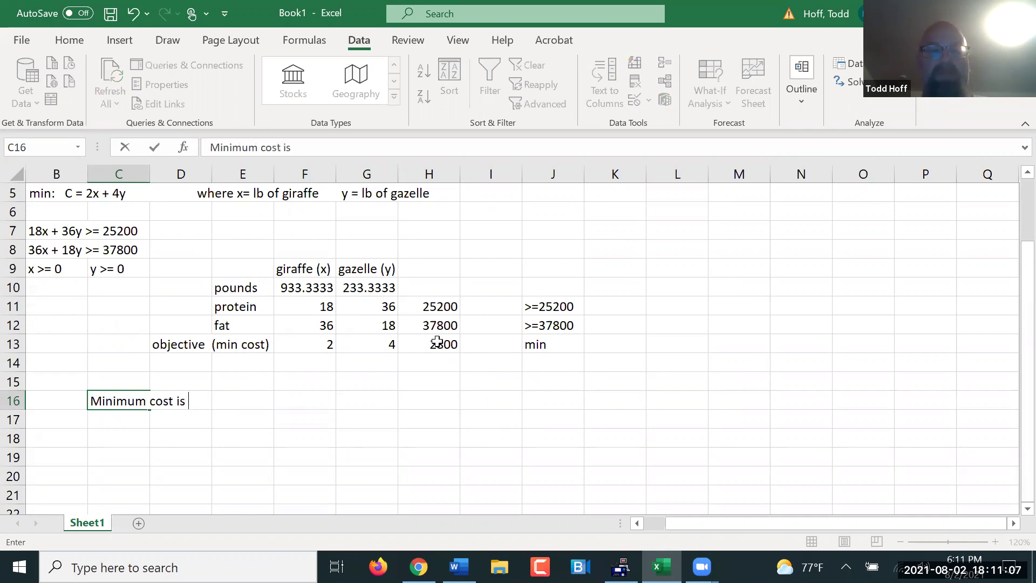
text( $)
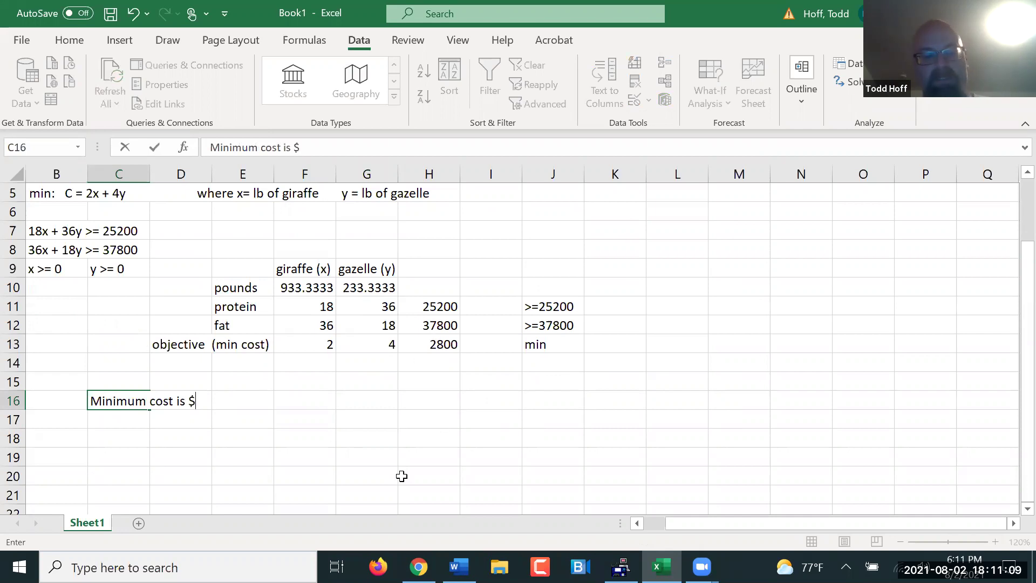
text(2800 when )
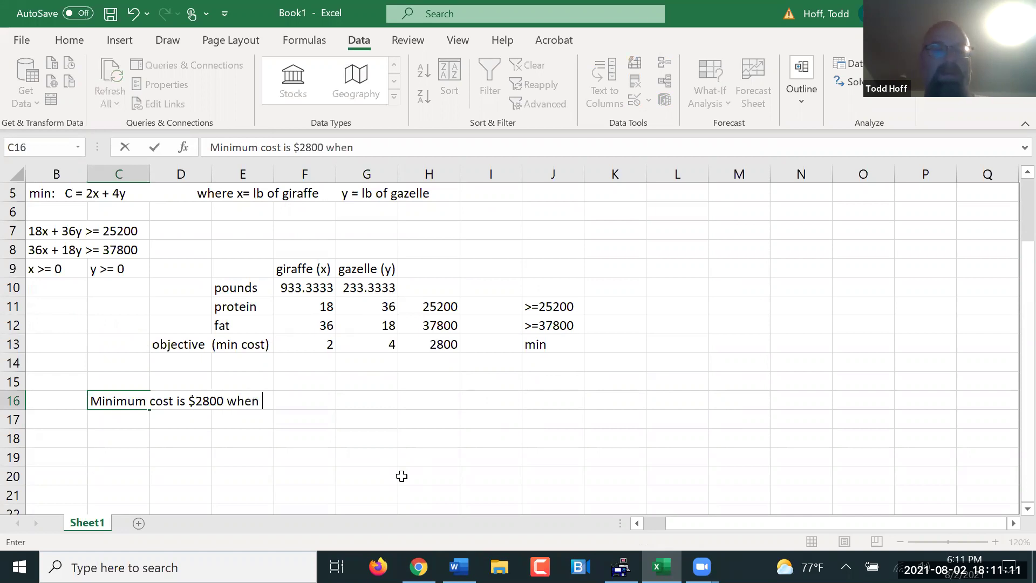
text(we use 933.33 lb of giraff)
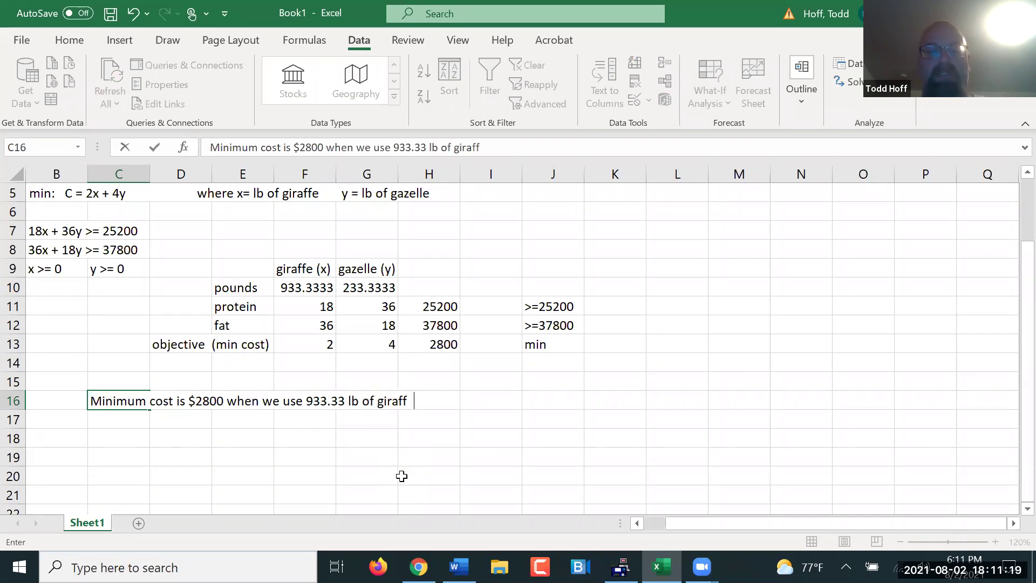
text(e meat and 233.33)
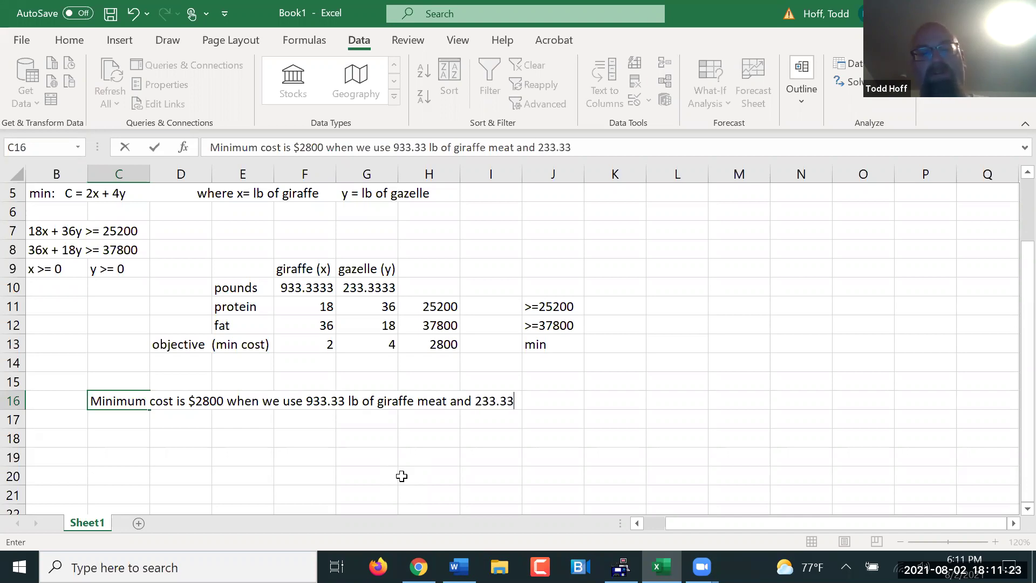
text( lb of gazelle meat)
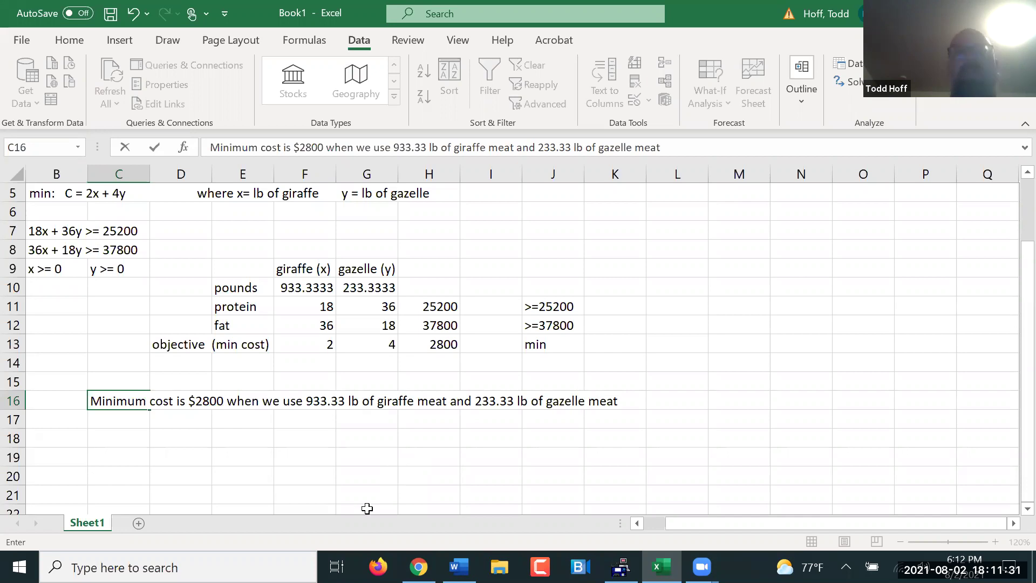
click(424, 452)
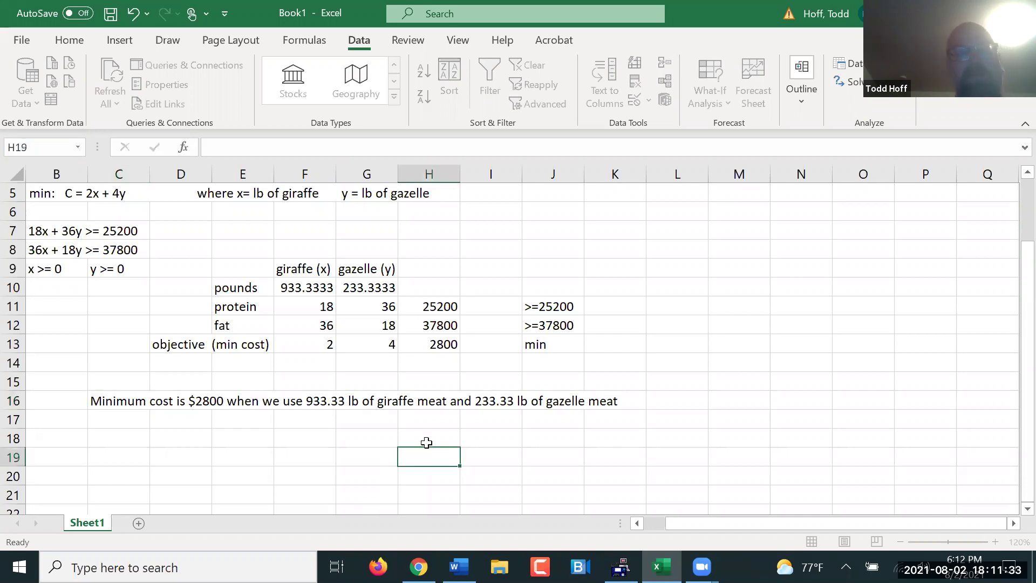
- Enter in cell C18 the definition "shadow cost: cost of increasing the required amount of one the constraints by 1."
click(115, 438)
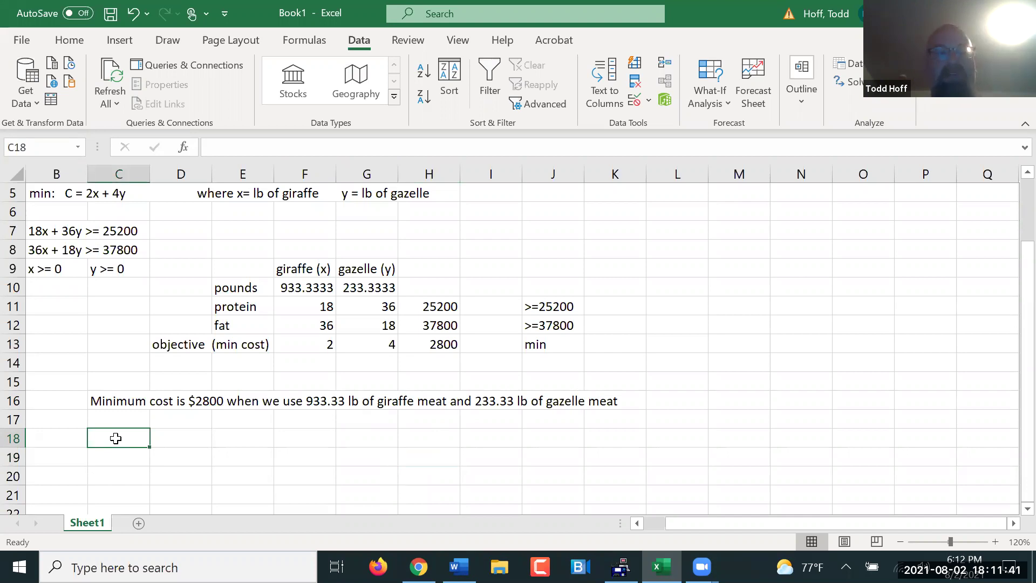
text(shadow cost)
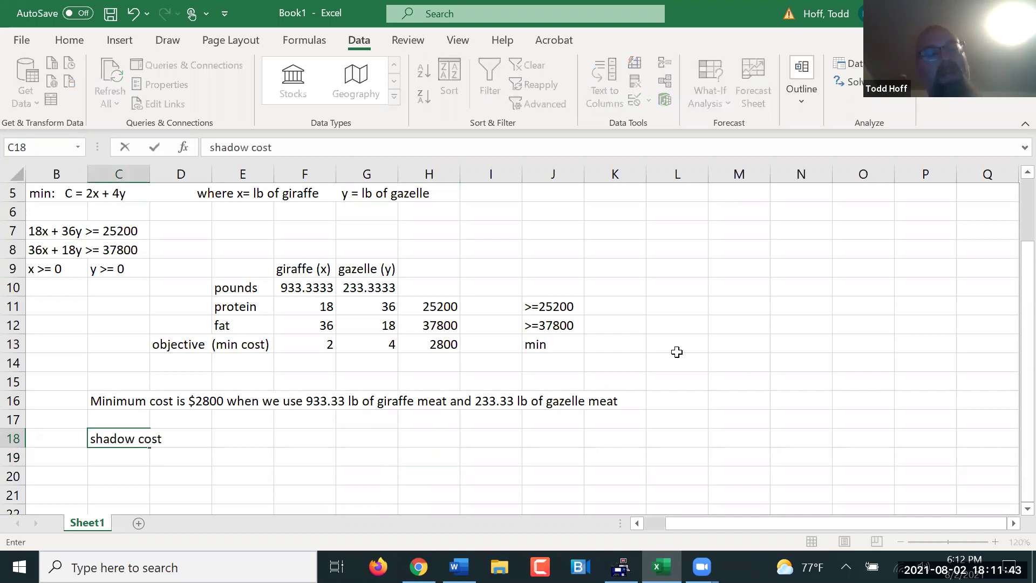
text(:  cost by inc)
text(rease)
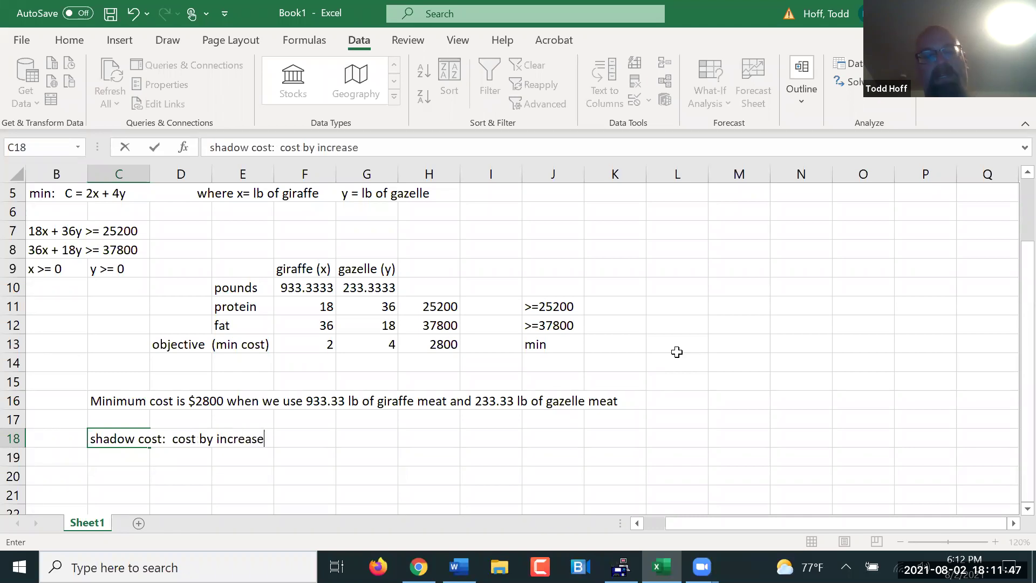
key(BackSpace)
text(ing)
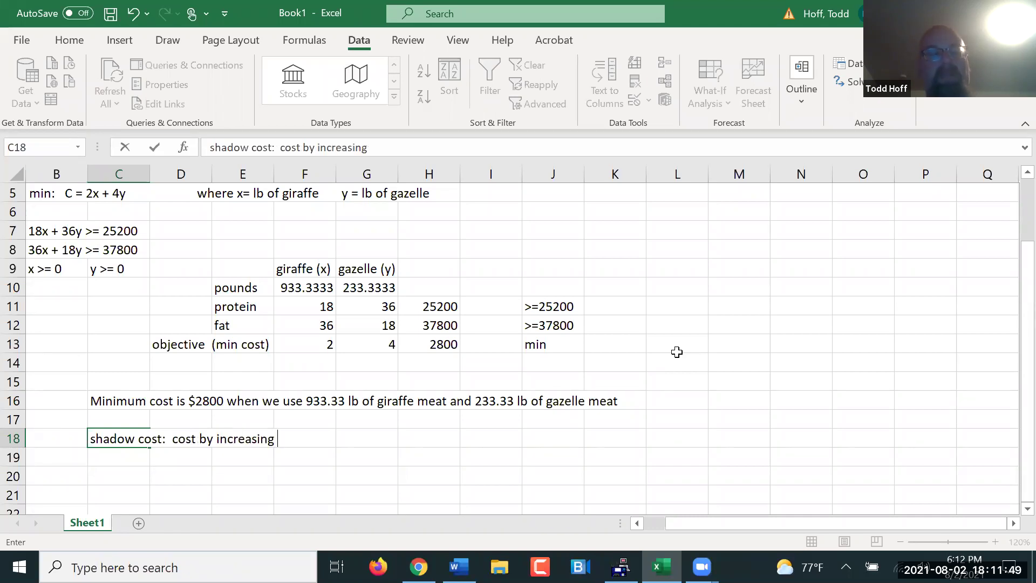
key(BackSpace)
key(BackSpace)
key(BackSpace)
key(BackSpace)
key(BackSpace)
key(BackSpace)
key(BackSpace)
key(BackSpace)
key(BackSpace)
key(BackSpace)
key(BackSpace)
key(BackSpace)
key(BackSpace)
text(of increas)
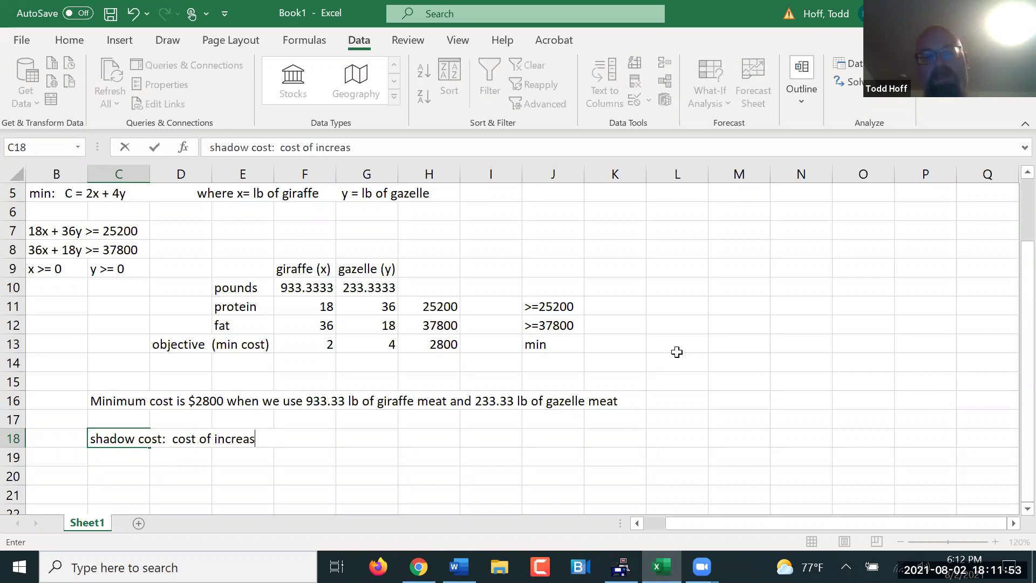
text(ing the required am)
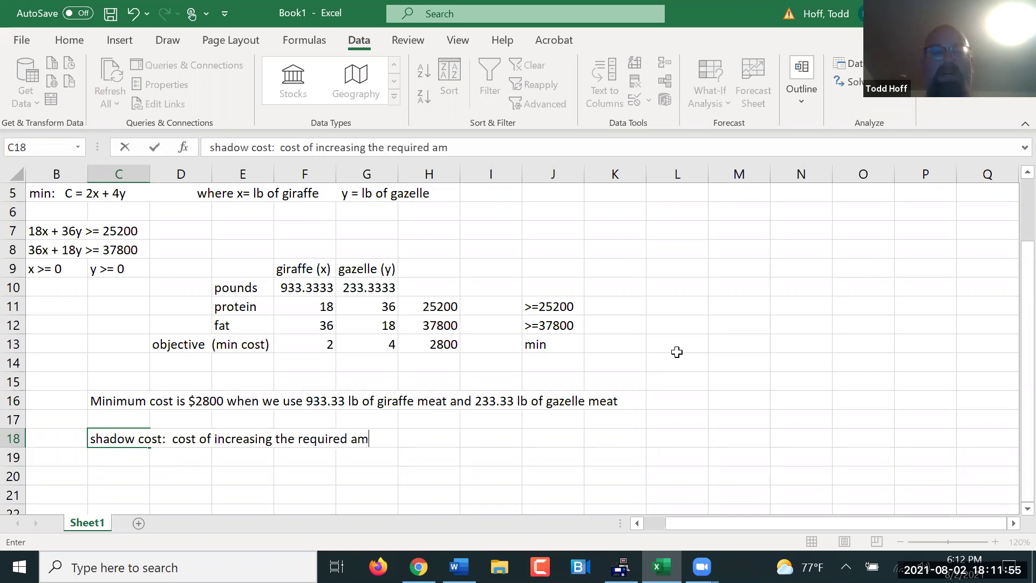
text(ount of one )
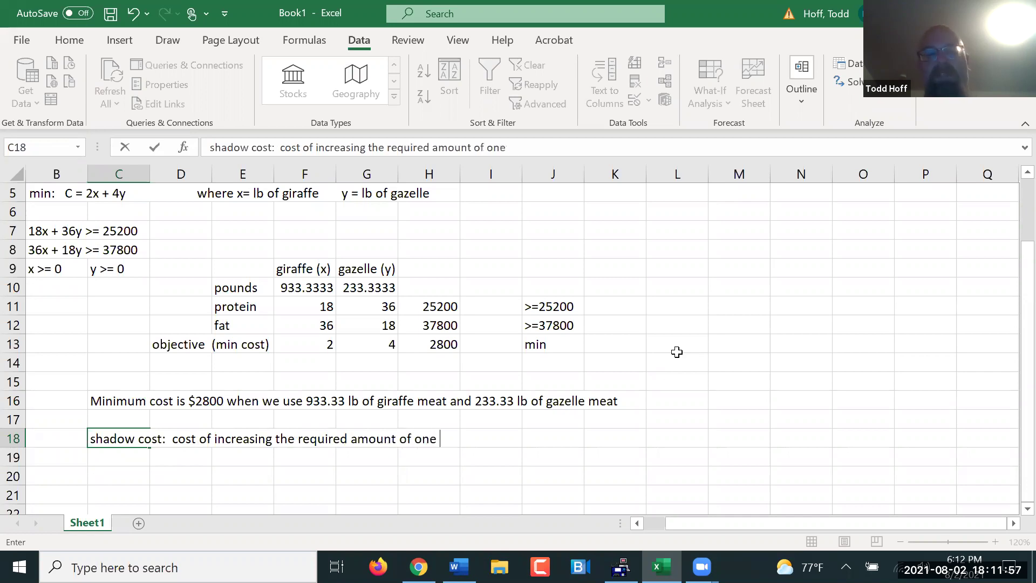
text(the constraints by 1.)
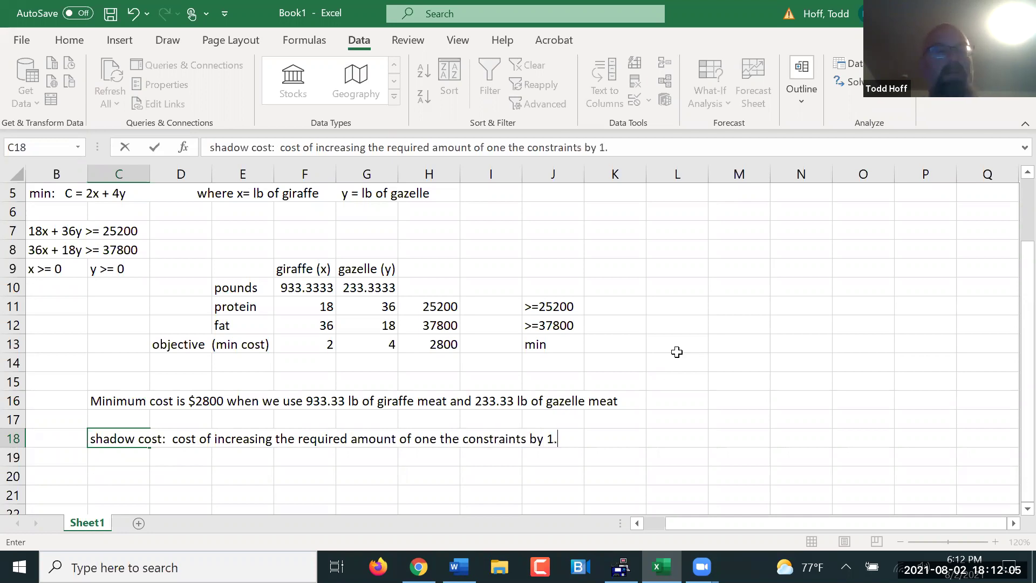
- Enter the shadow cost row labels "protein" in cell C20 and "fat" in cell C21
key(Return)
key(Return)
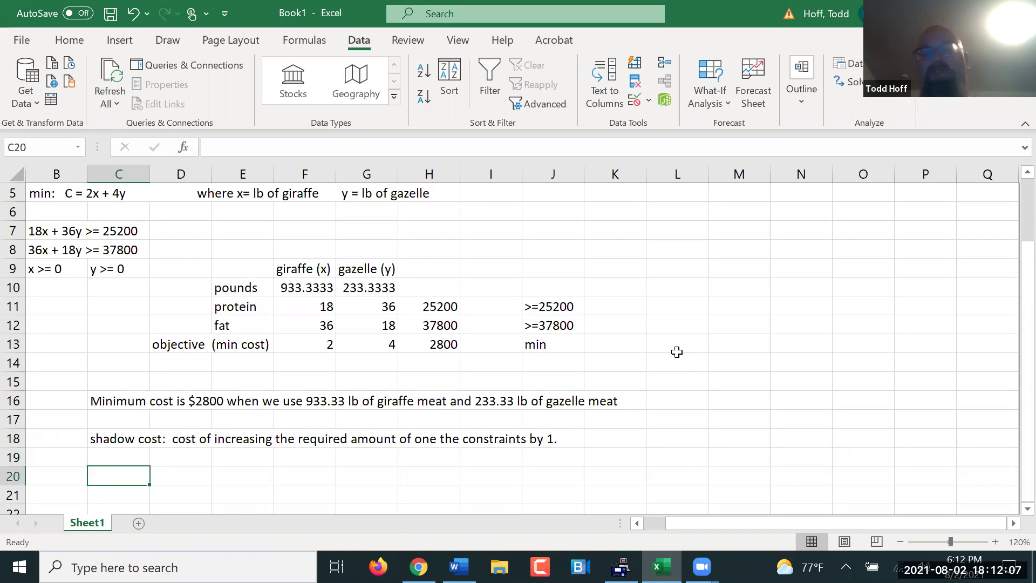
text(protein)
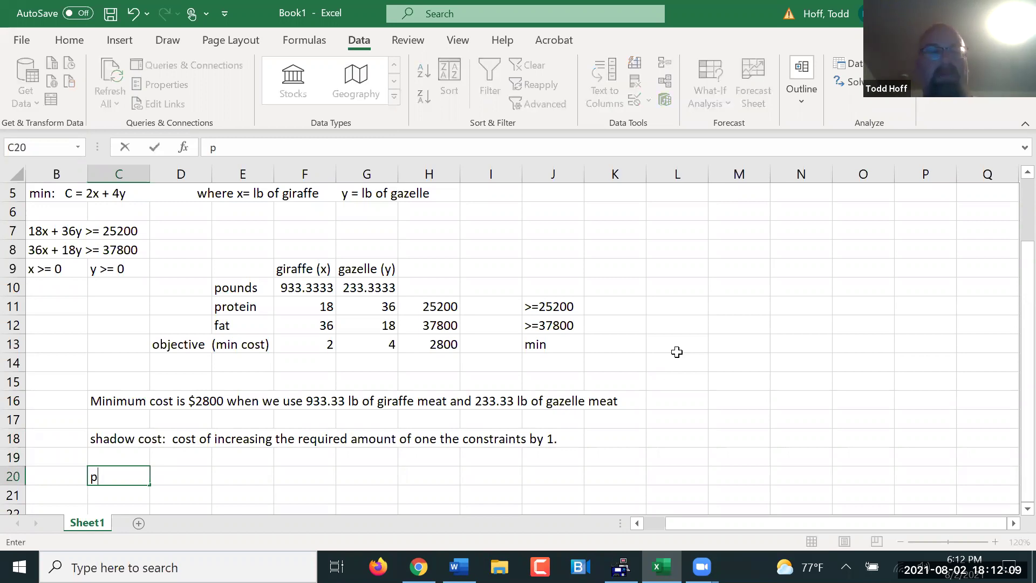
key(Return)
text(fat)
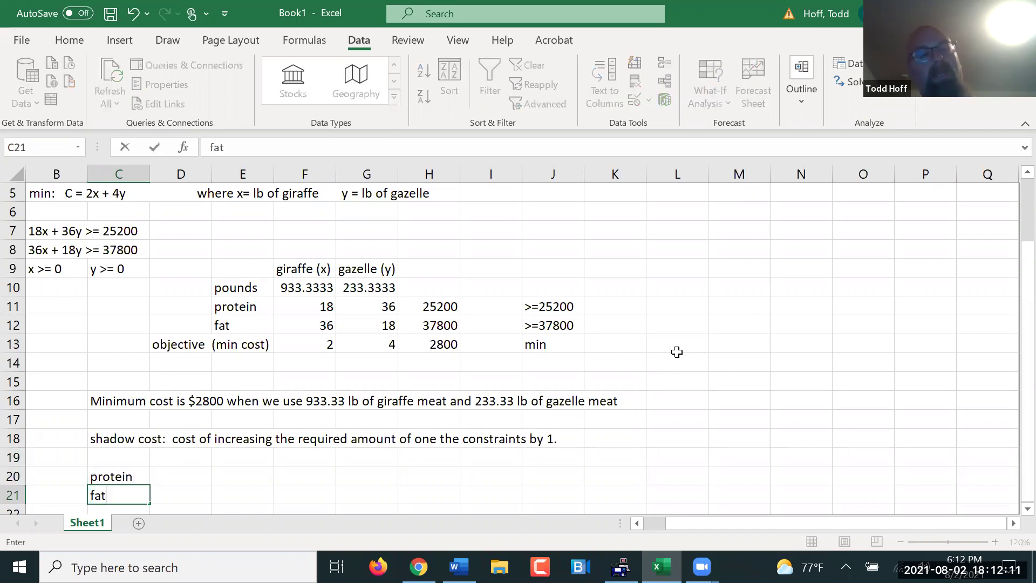
key(Tab)
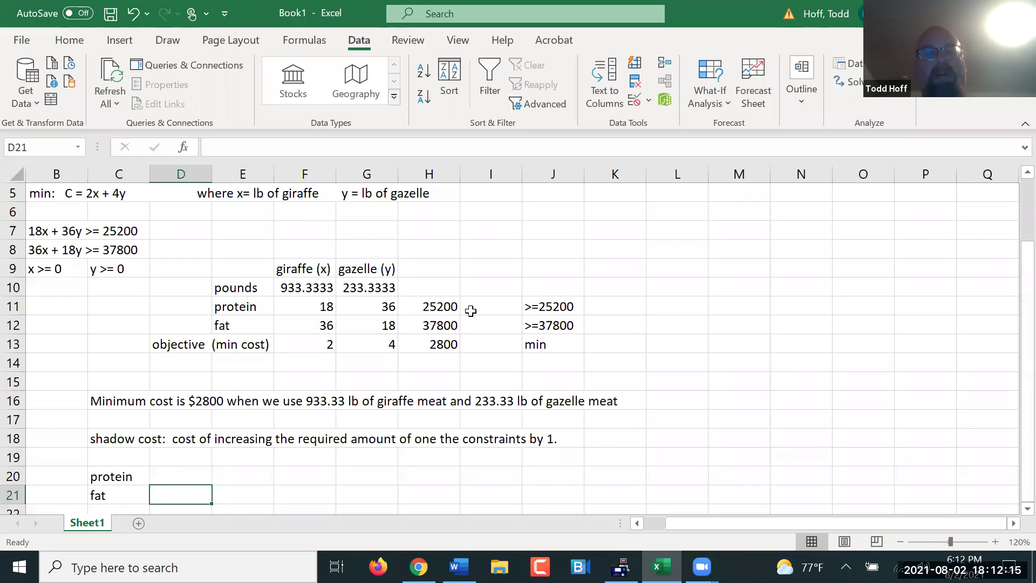
- Change the Solver constraint on the protein total in cell H11 to >= 25201
click(425, 314)
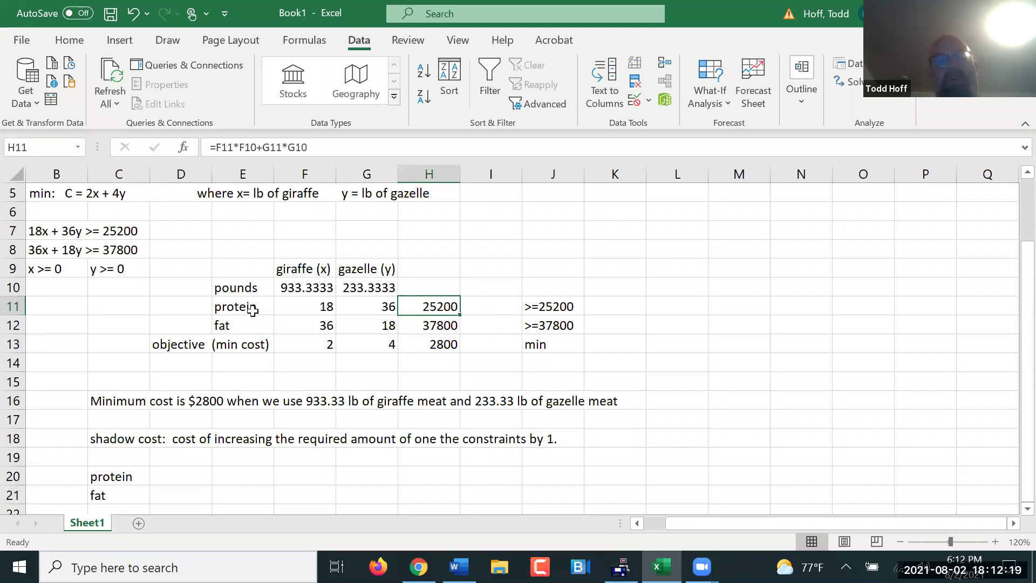
click(845, 81)
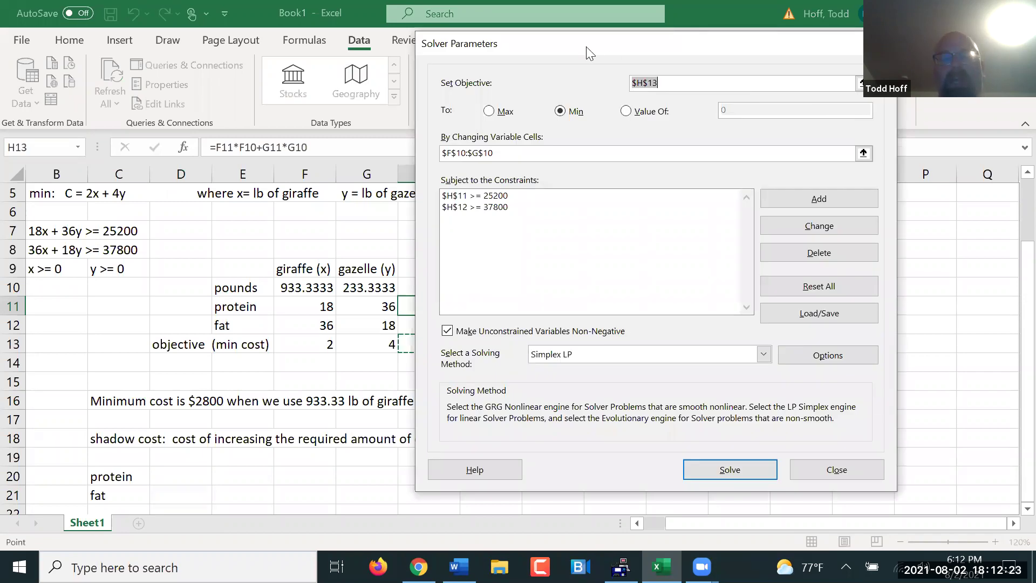
click(595, 212)
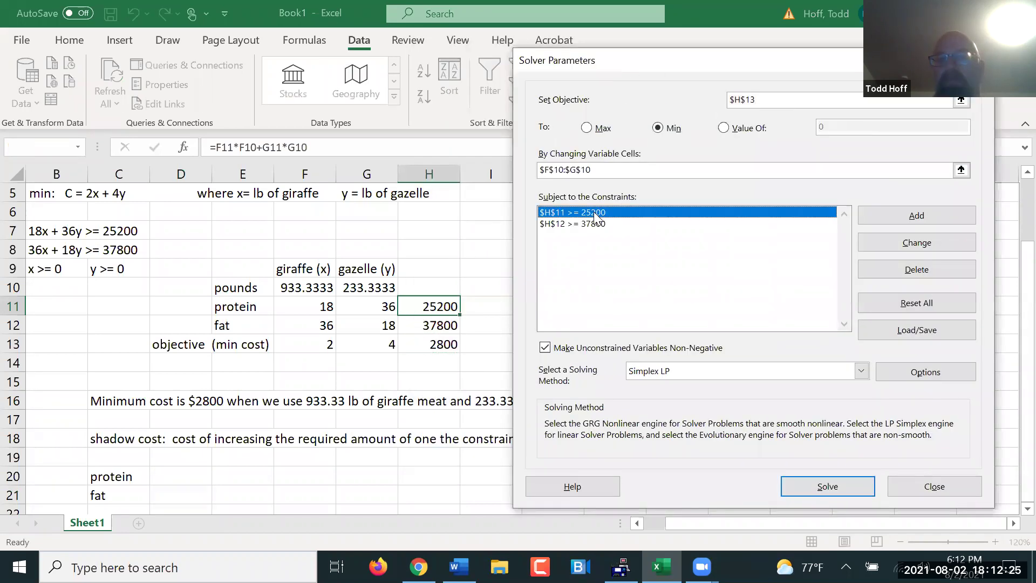
click(926, 244)
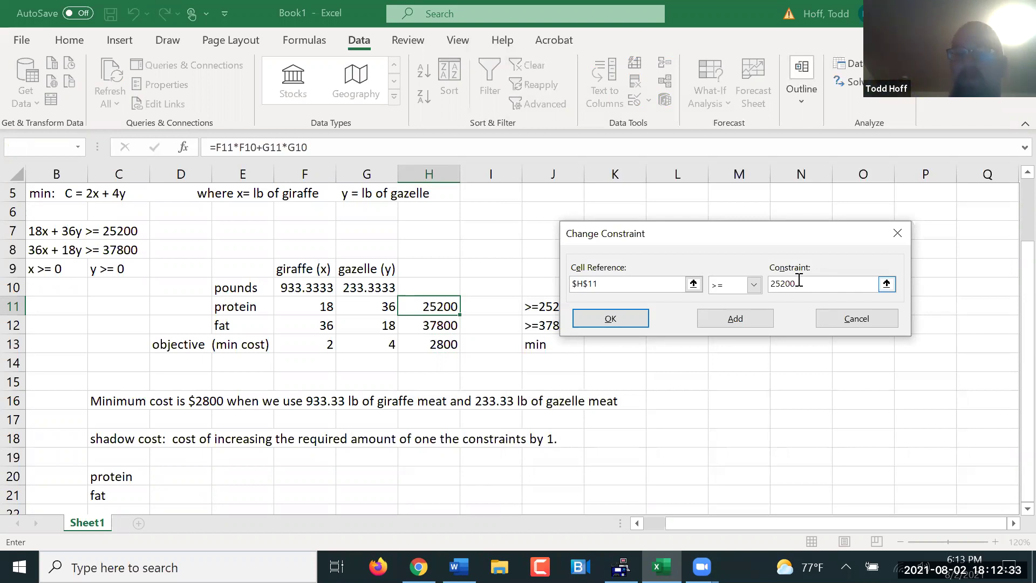
key(BackSpace)
text(1)
click(618, 317)
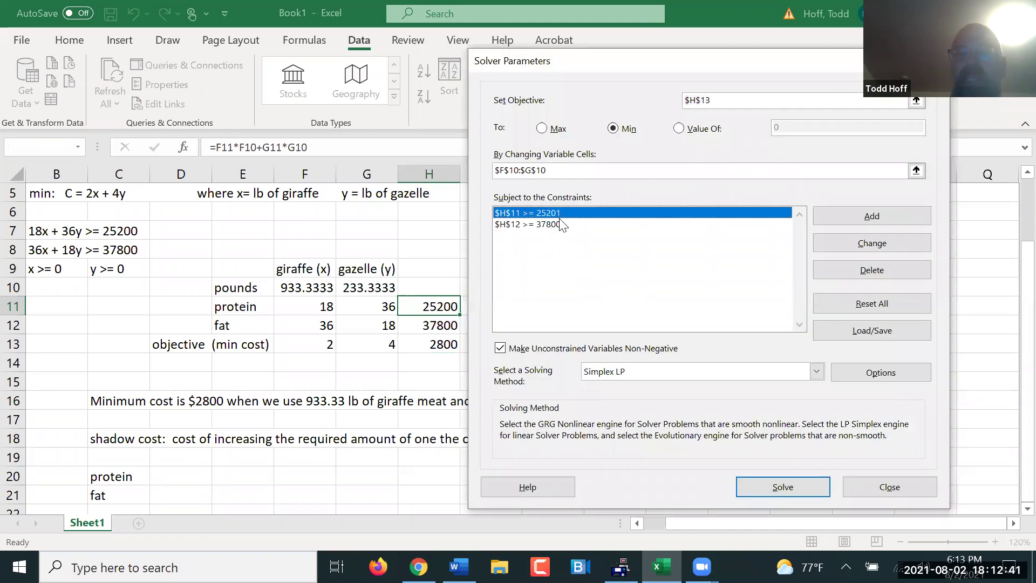
- Solve the model with the raised protein requirement, keep the Solver solution, and check the giraffe and gazelle pounds and the minimum cost
click(783, 488)
click(342, 316)
click(317, 286)
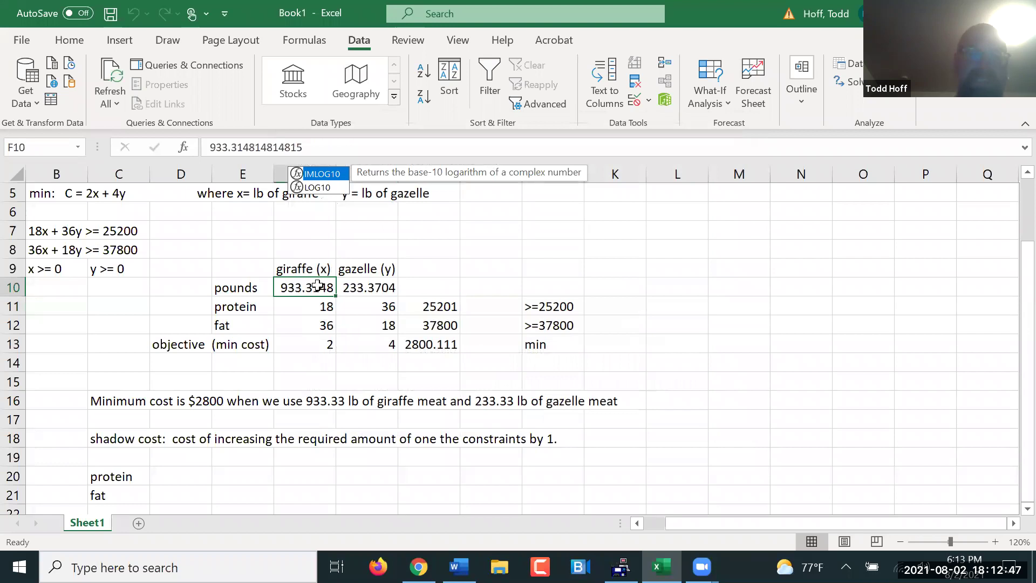
drag(318, 286, 359, 286)
click(326, 296)
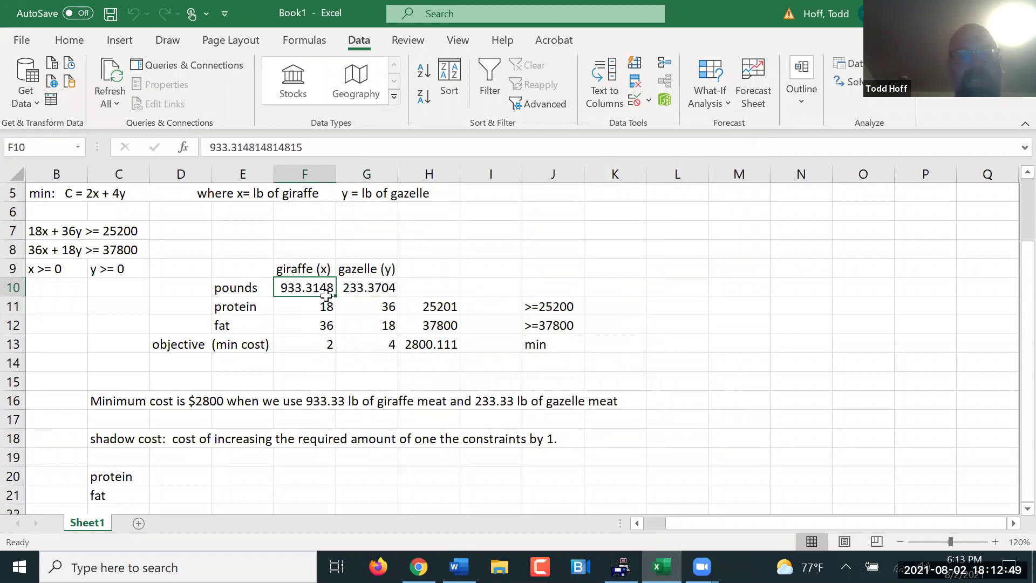
click(378, 288)
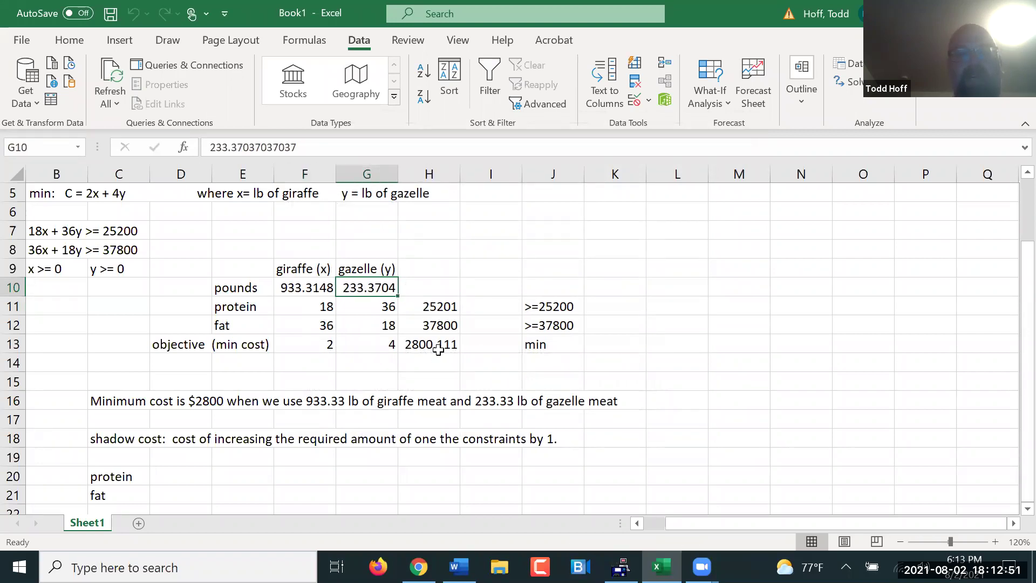
click(438, 349)
- Enter in cell D20 "increase required protein by 1 gram, the minimum cost increases by $0.11 of $1/9"
click(192, 477)
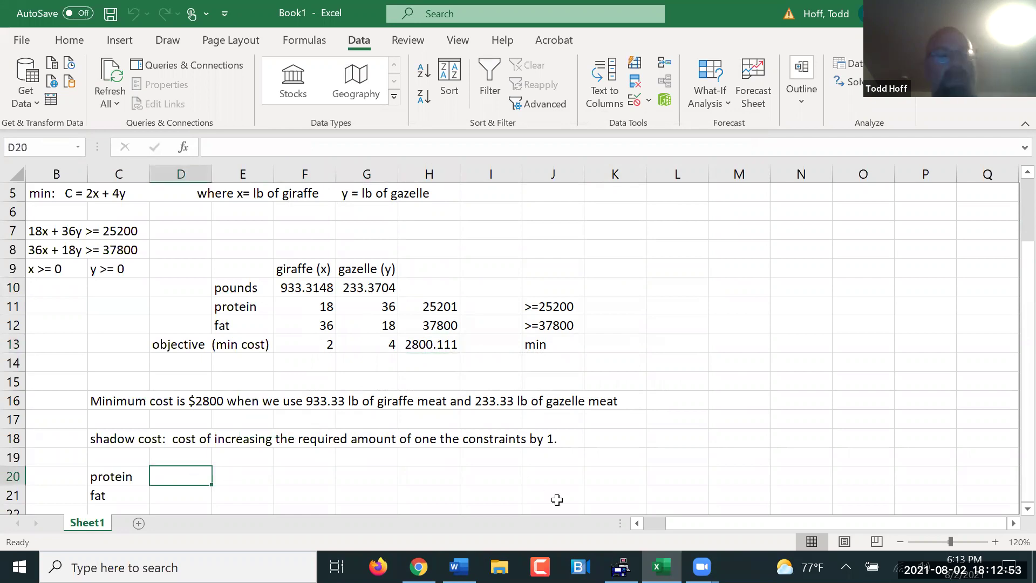
text(incr)
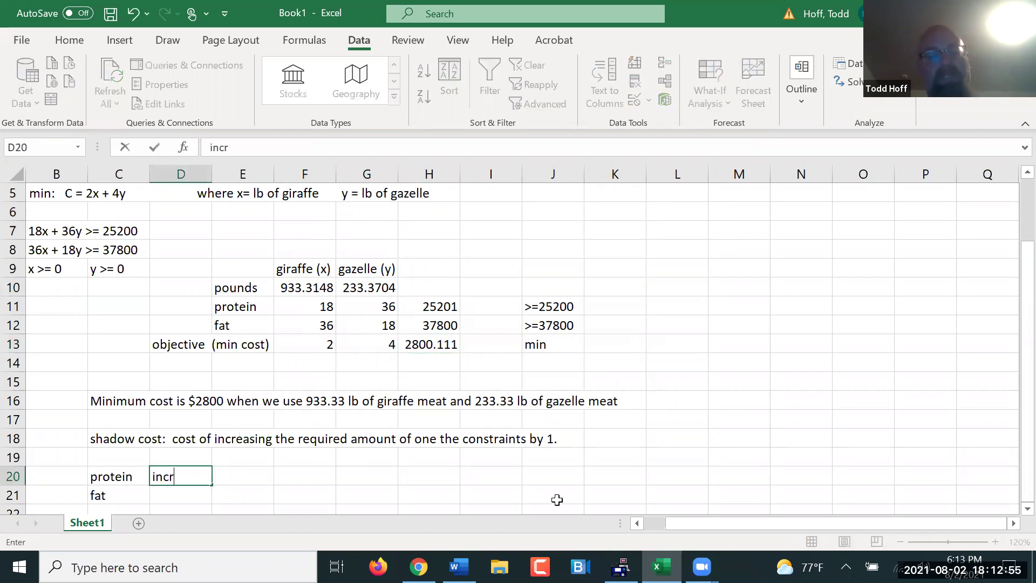
text(ease required)
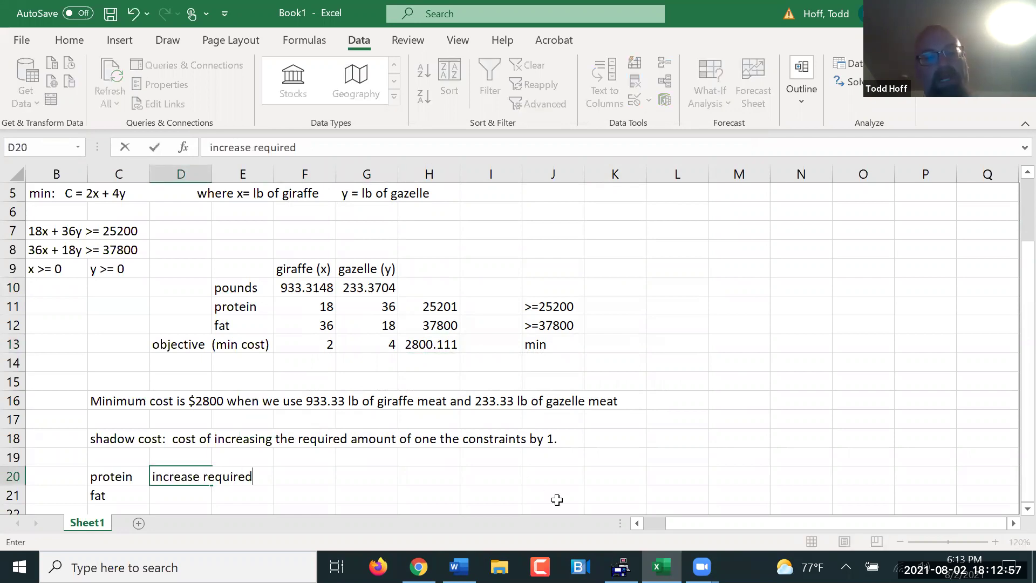
text( protein by )
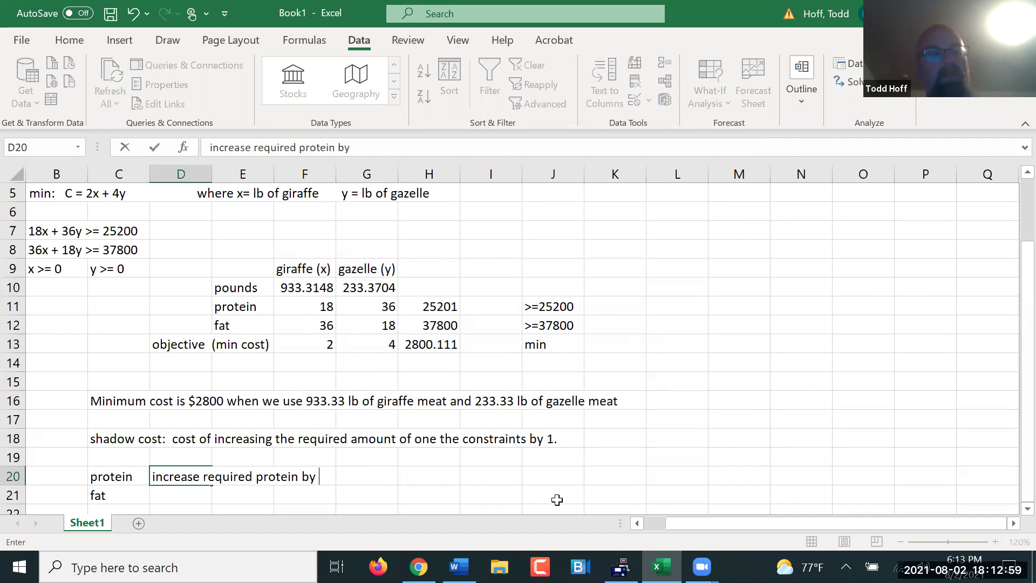
text(1 gram, t)
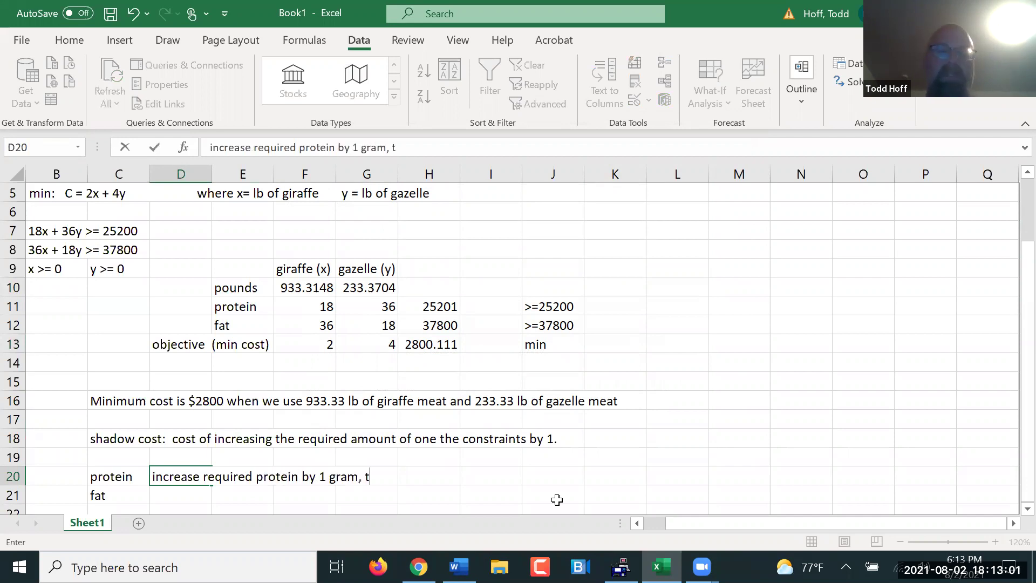
text(he minim)
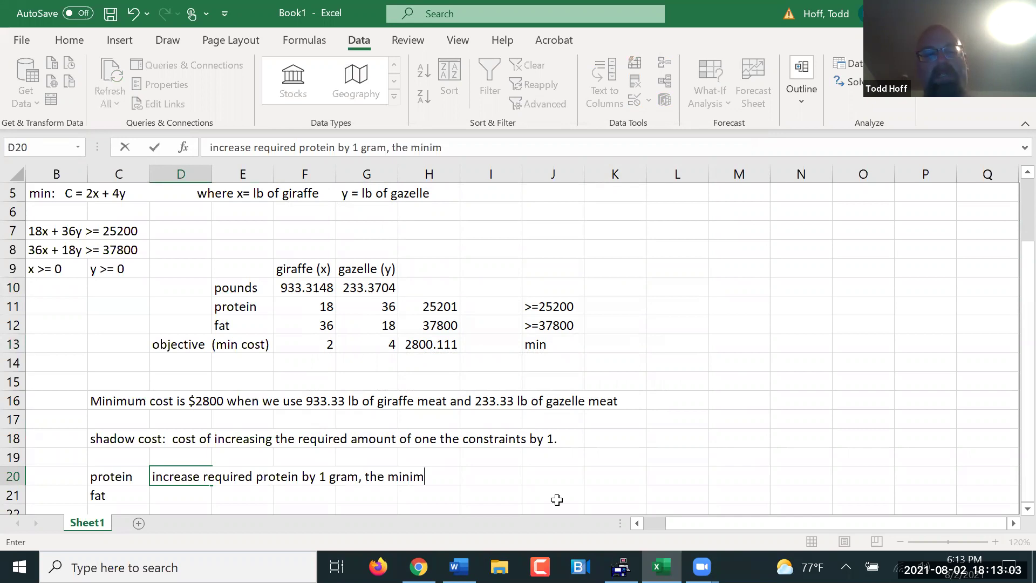
text(um cost increase)
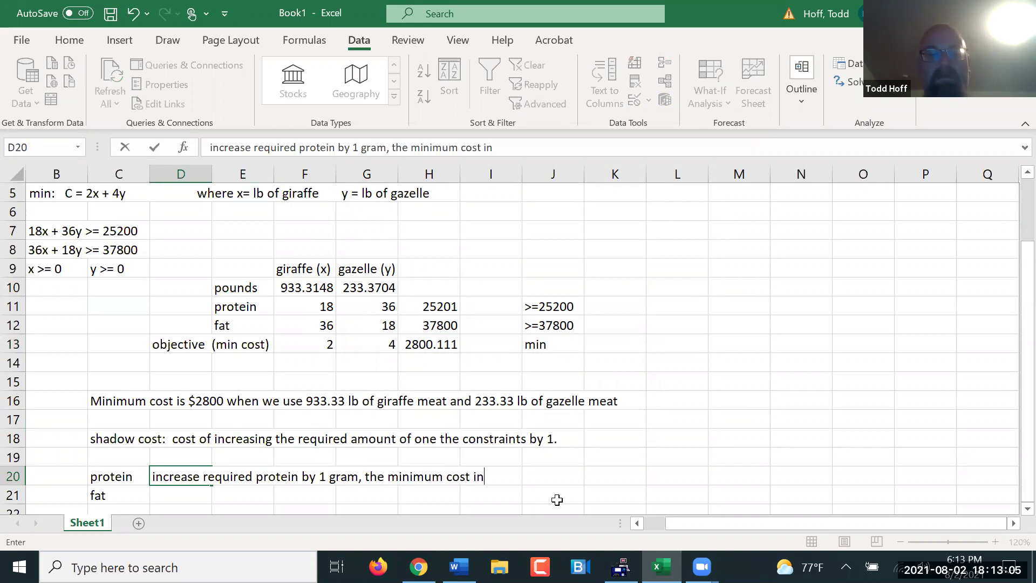
key(BackSpace)
key(BackSpace)
text(ses by ).1)
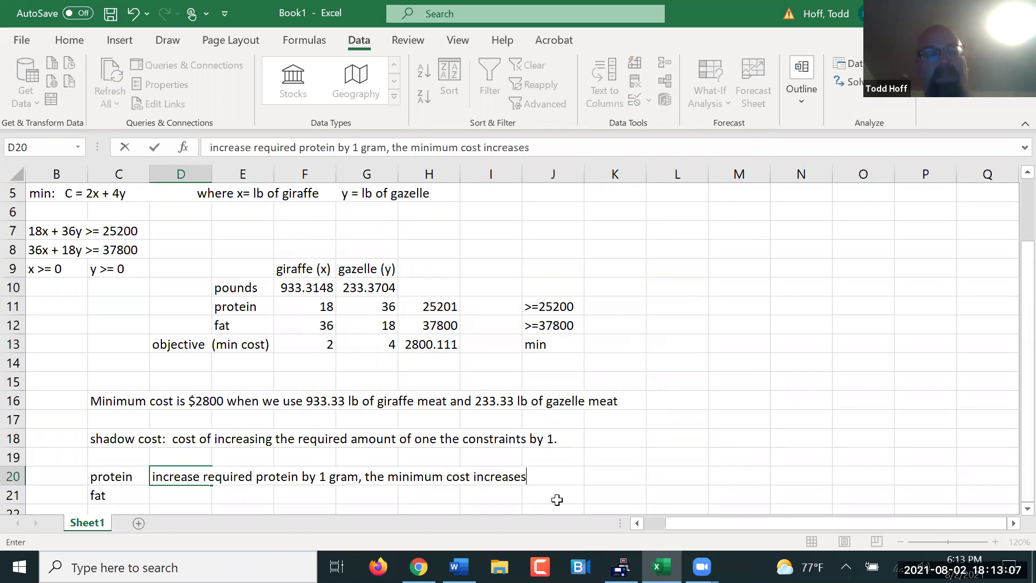
key(BackSpace)
key(BackSpace)
key(BackSpace)
text($0.11  of)
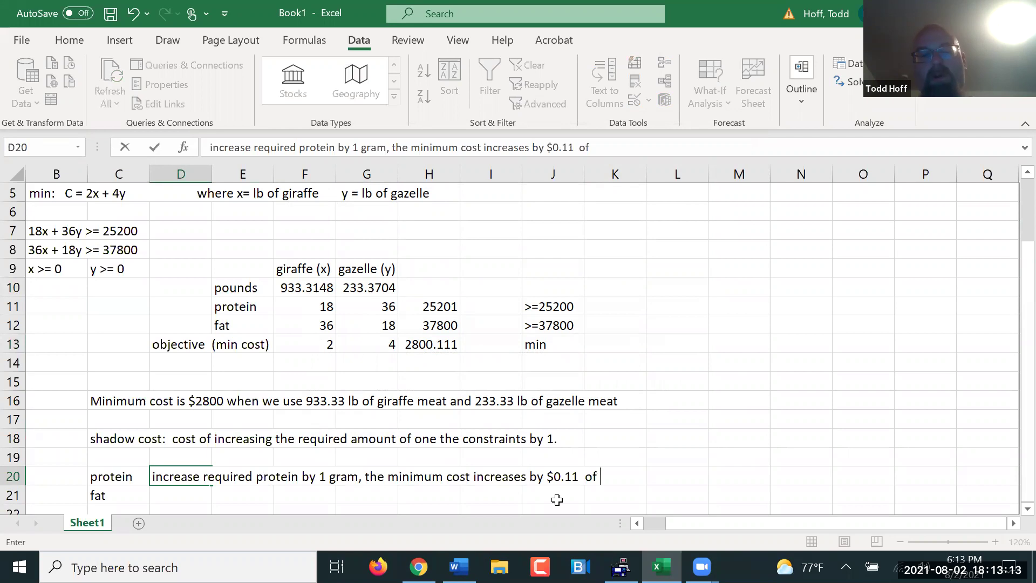
text( $/19)
key(BackSpace)
key(BackSpace)
key(BackSpace)
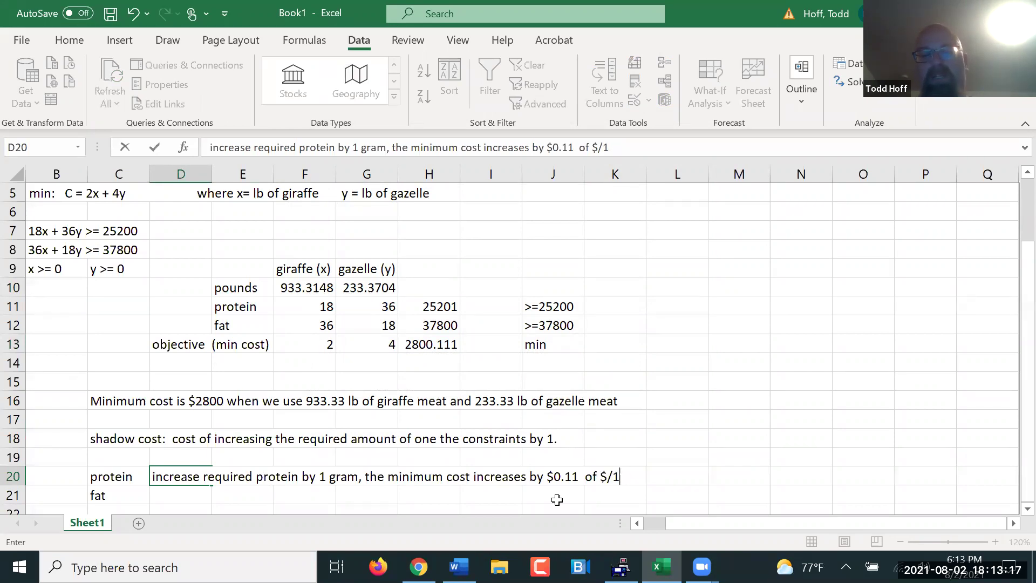
text(1/9)
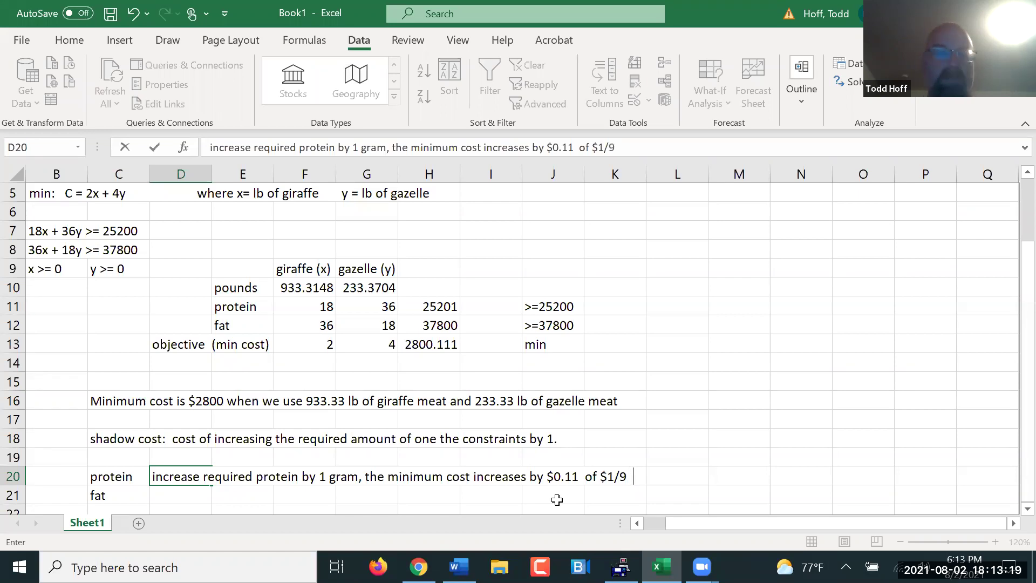
key(Return)
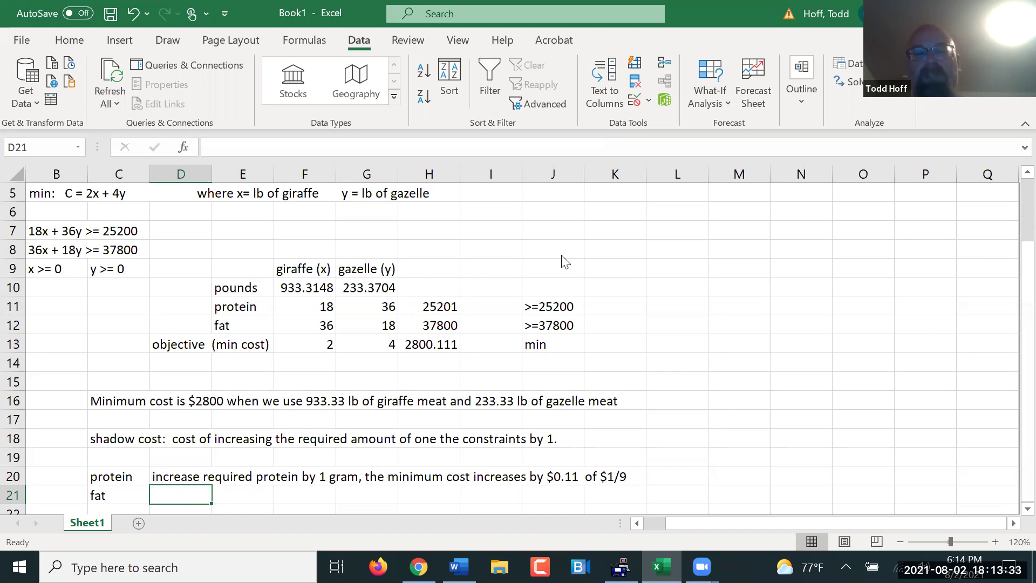
- Set the Solver constraint on the protein total in cell H11 back to >= 25200
click(857, 86)
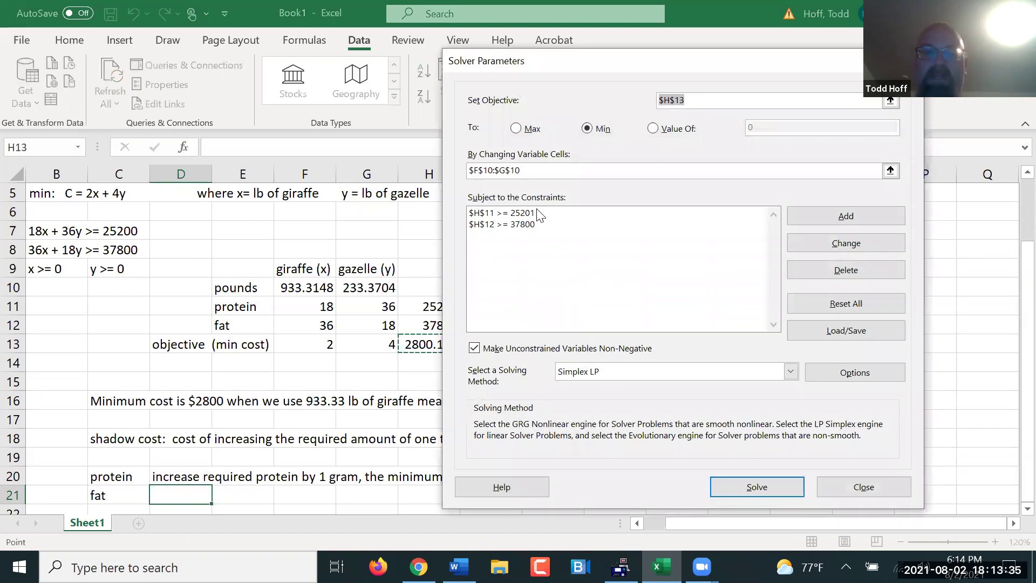
click(534, 214)
click(872, 243)
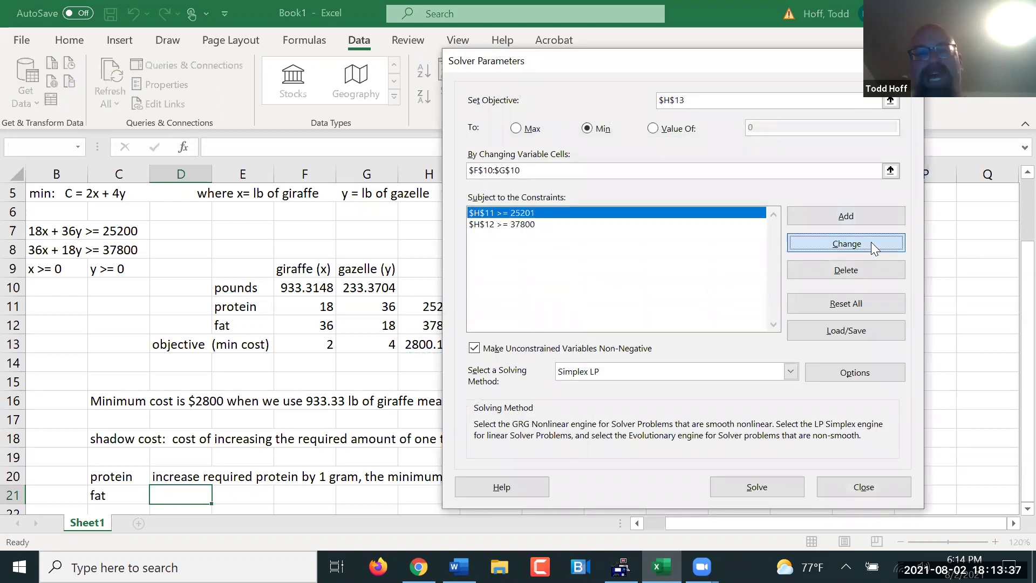
key(BackSpace)
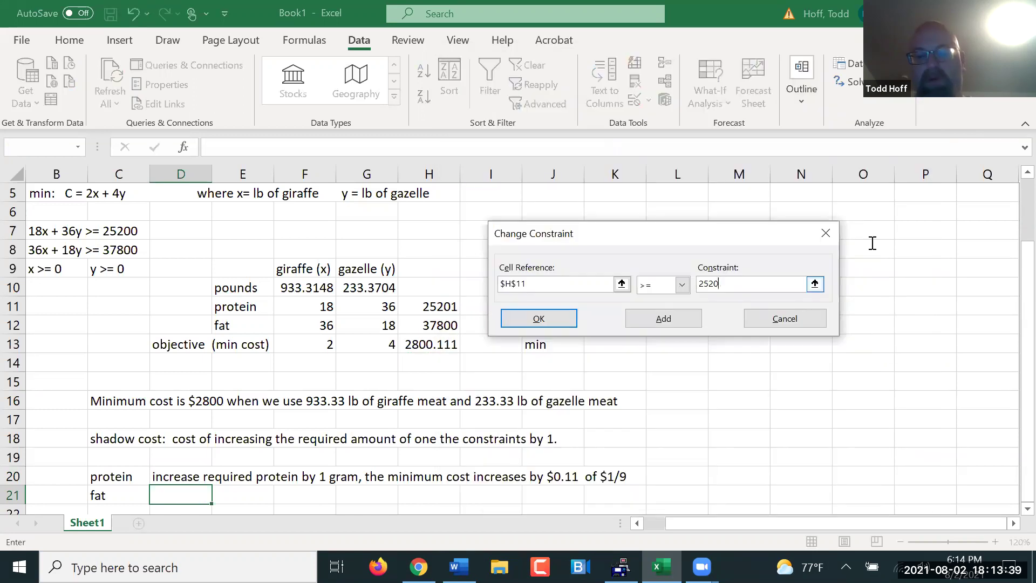
text(0)
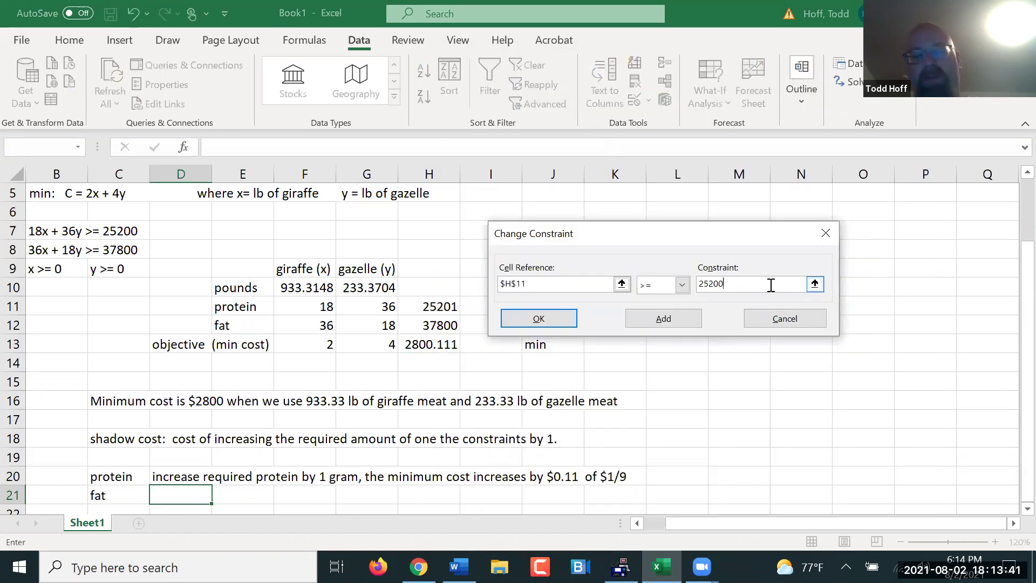
click(538, 319)
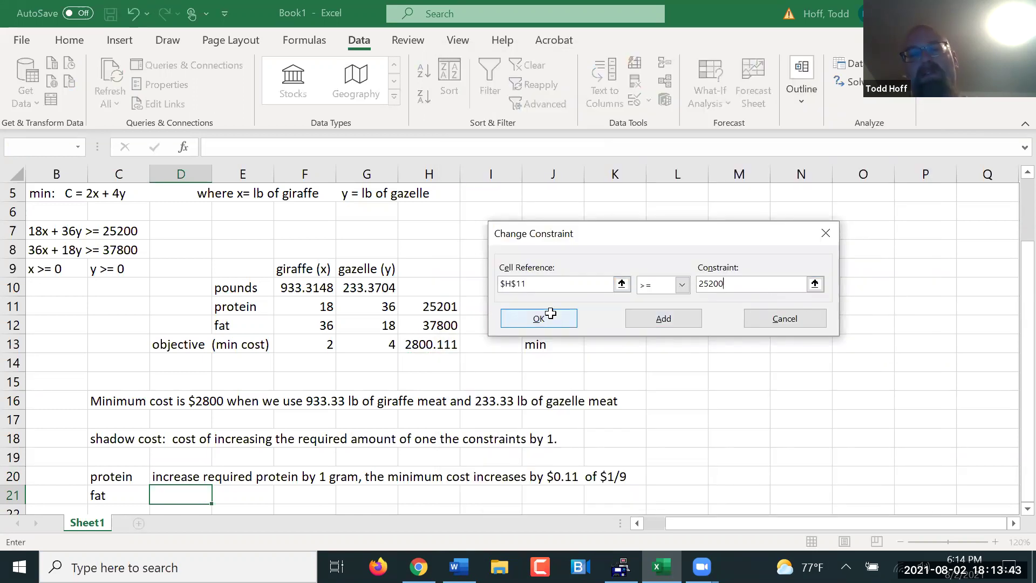
- Change the Solver constraint on the fat total in cell H12 to >= 37801
click(463, 225)
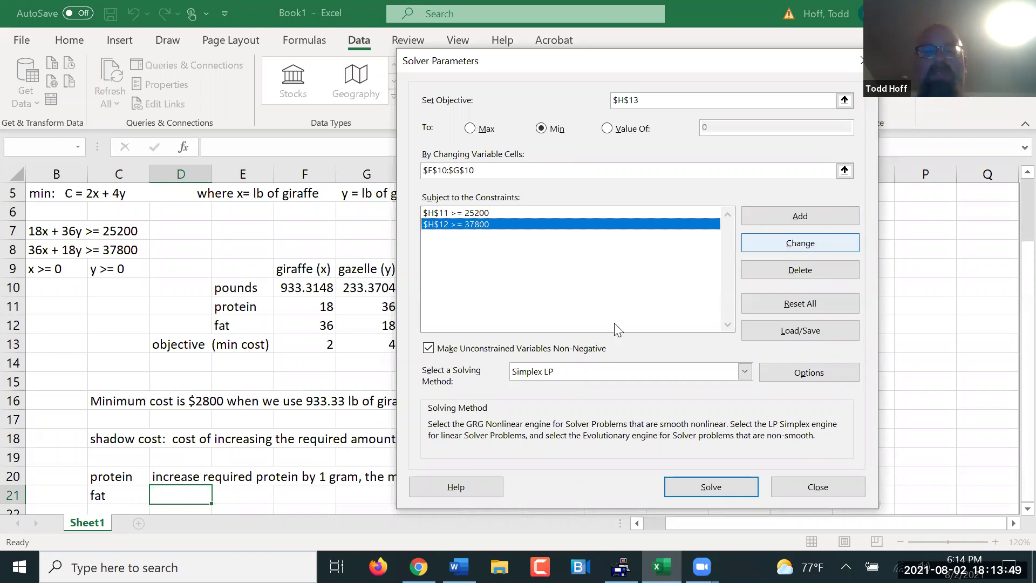
click(707, 284)
key(BackSpace)
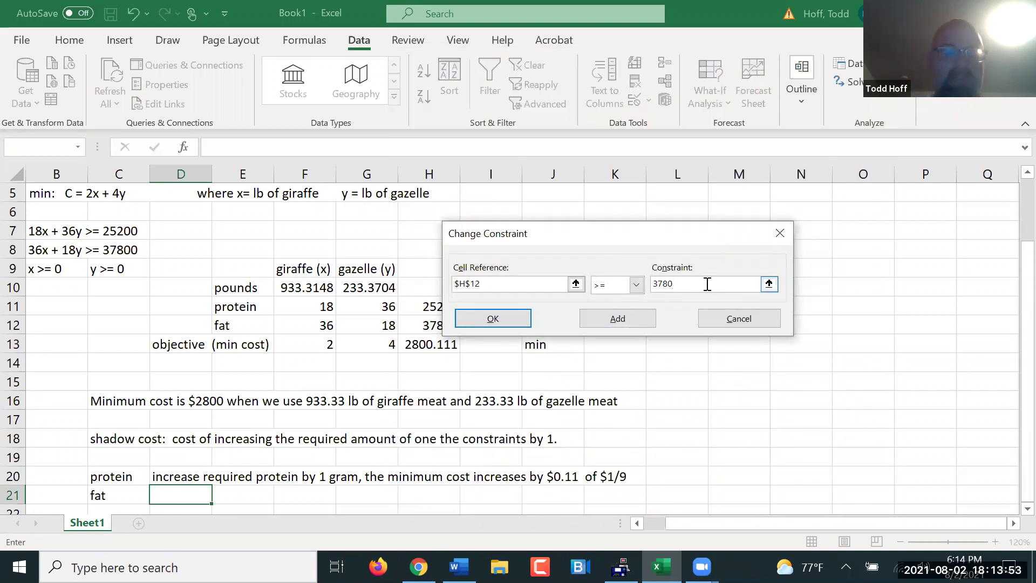
text(1)
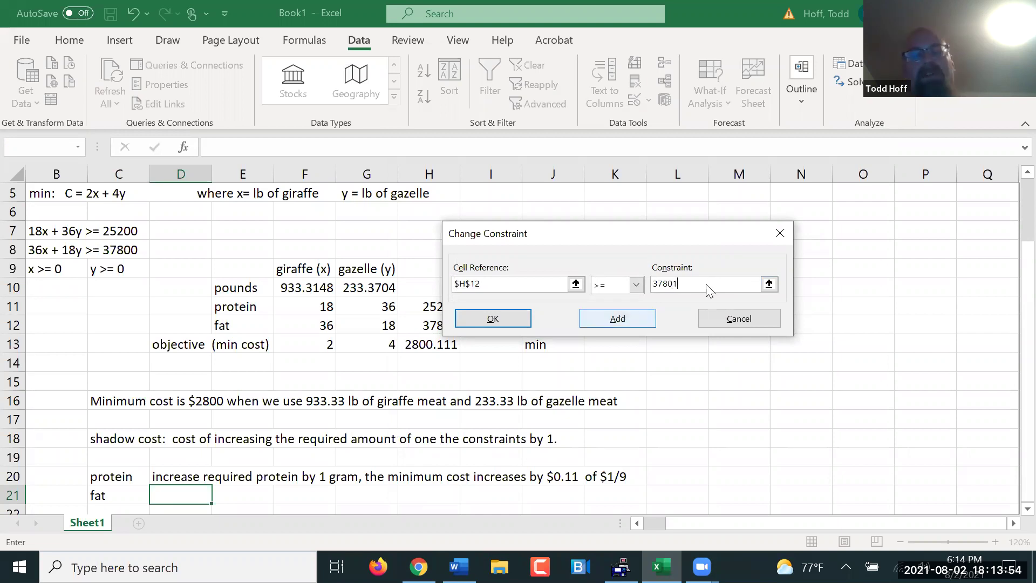
click(498, 320)
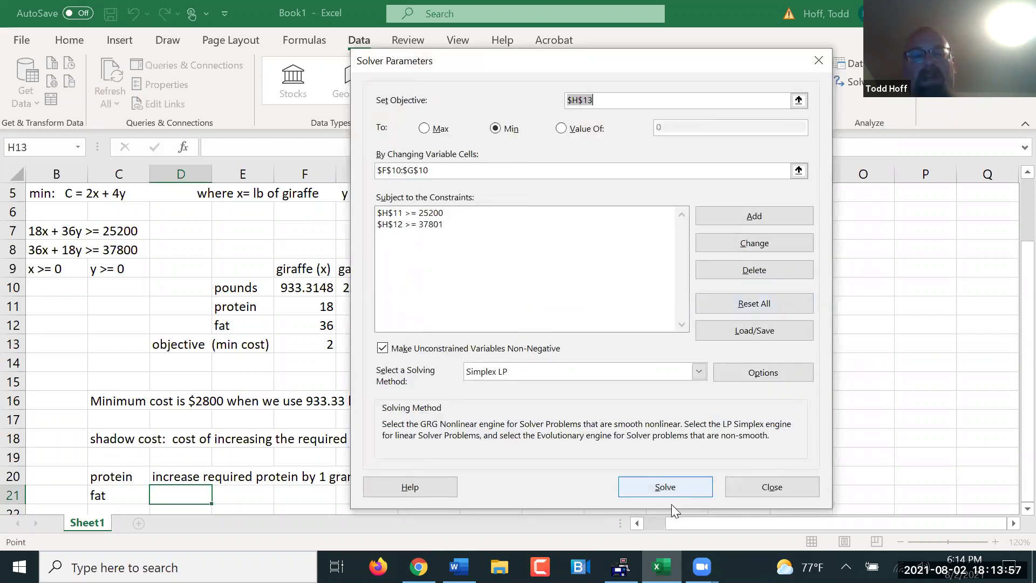
- Solve the model with the raised fat requirement, keep the Solver solution, and check the giraffe and gazelle pounds in F10:G10
click(673, 485)
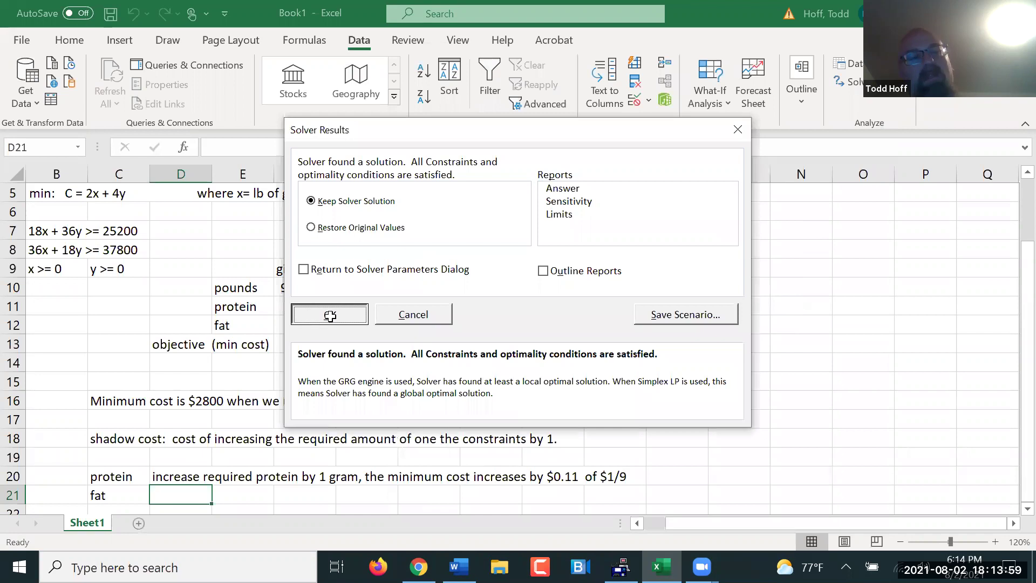
click(331, 315)
drag(301, 287, 359, 292)
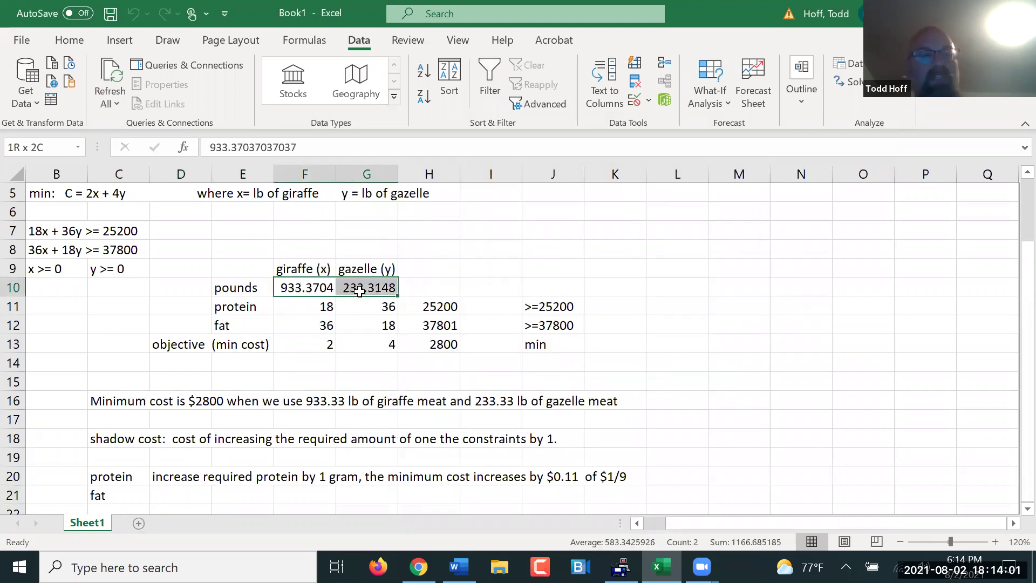
- Enter in cell D21 "increase required fat by 1 gram, the price does not change (shadow cost for fat $0.00)"
click(442, 346)
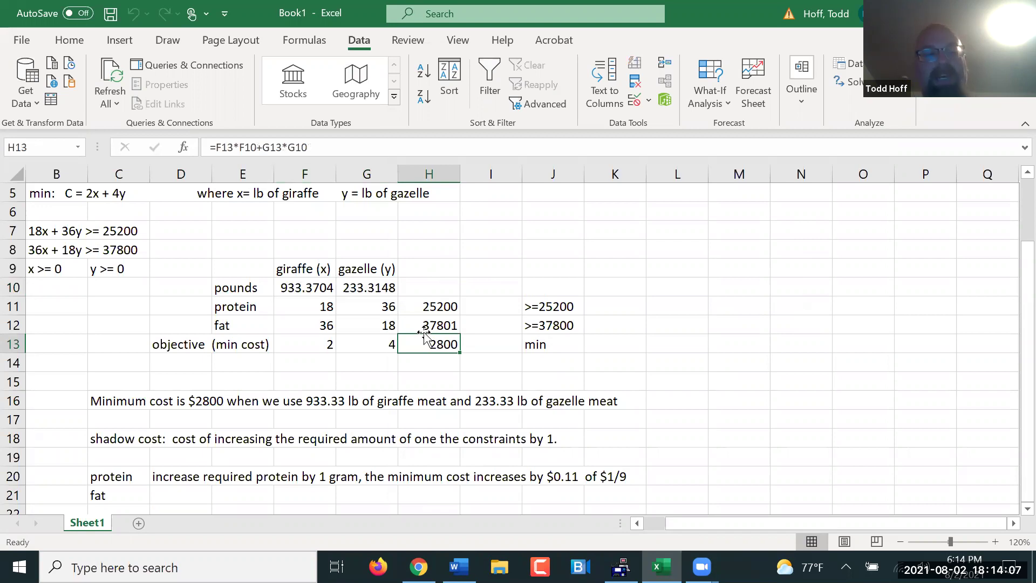
click(192, 495)
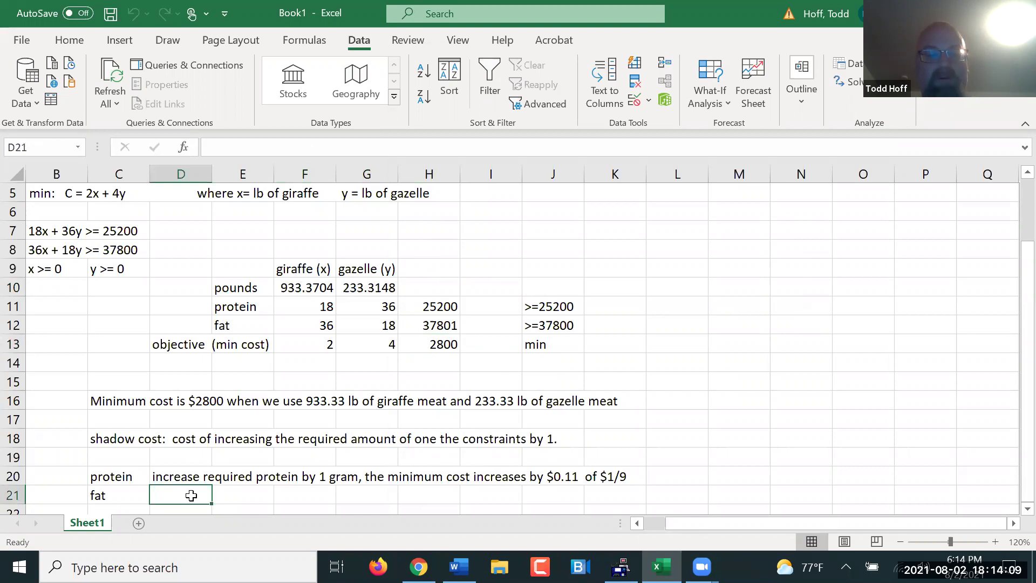
text(increase )
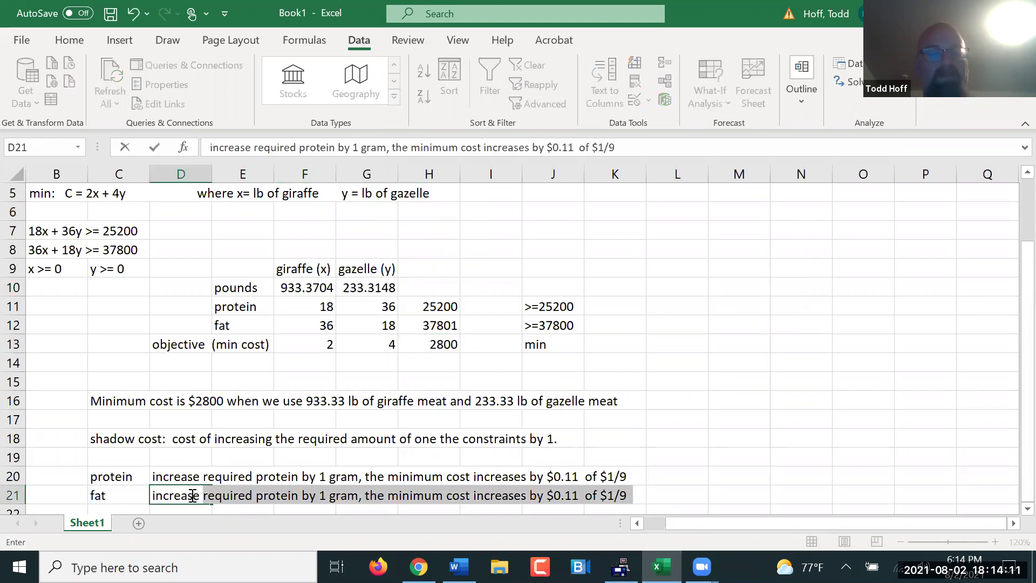
text(required fat by 1 gram, )
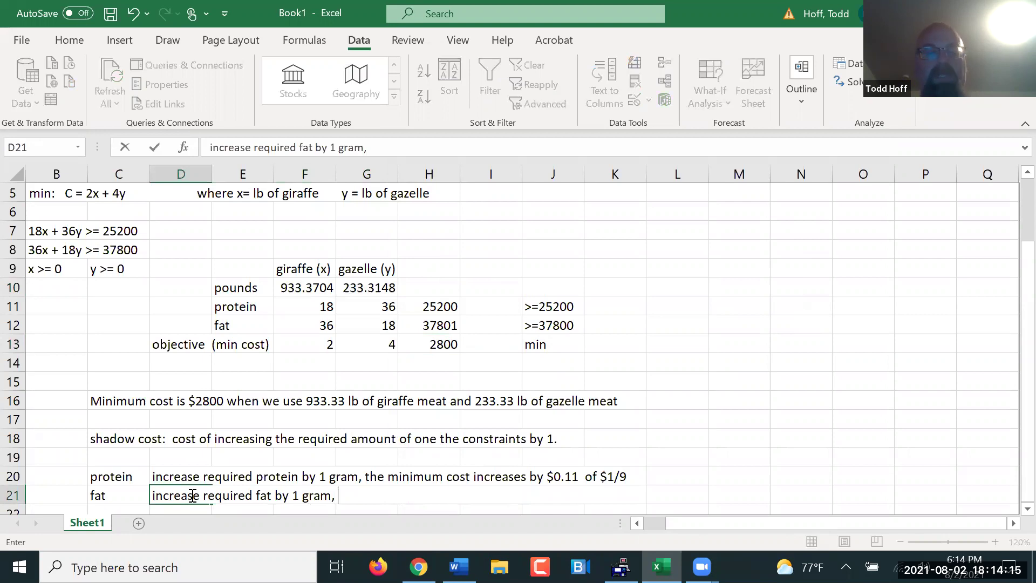
text(the price does not change (shadow f)
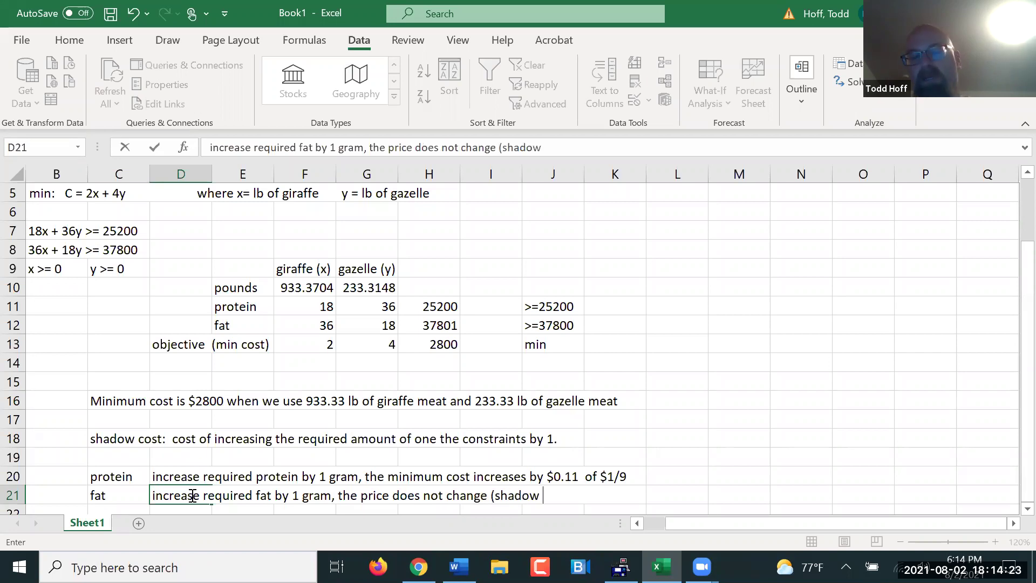
key(BackSpace)
text(cost for fat $0.00))
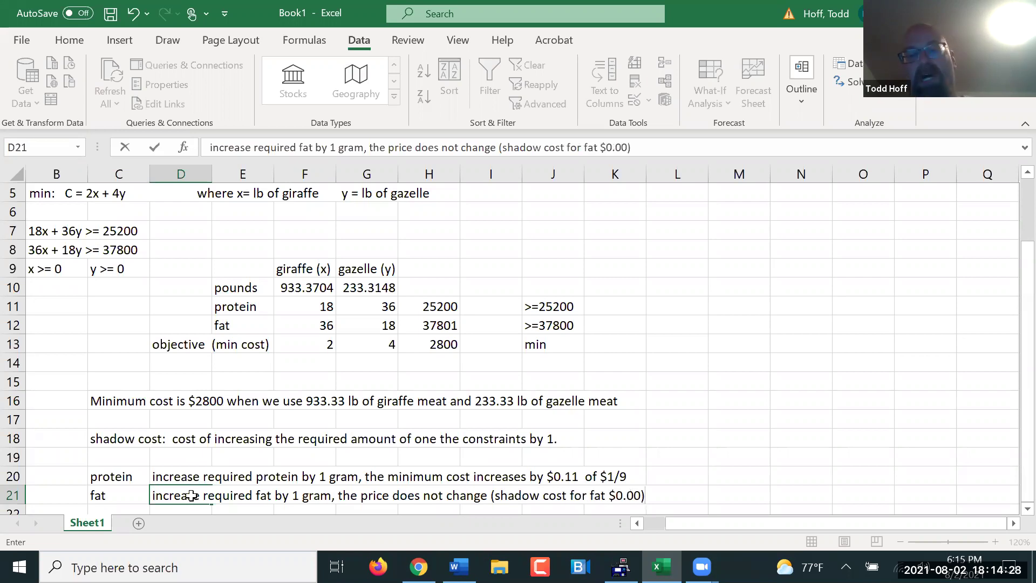
key(Return)
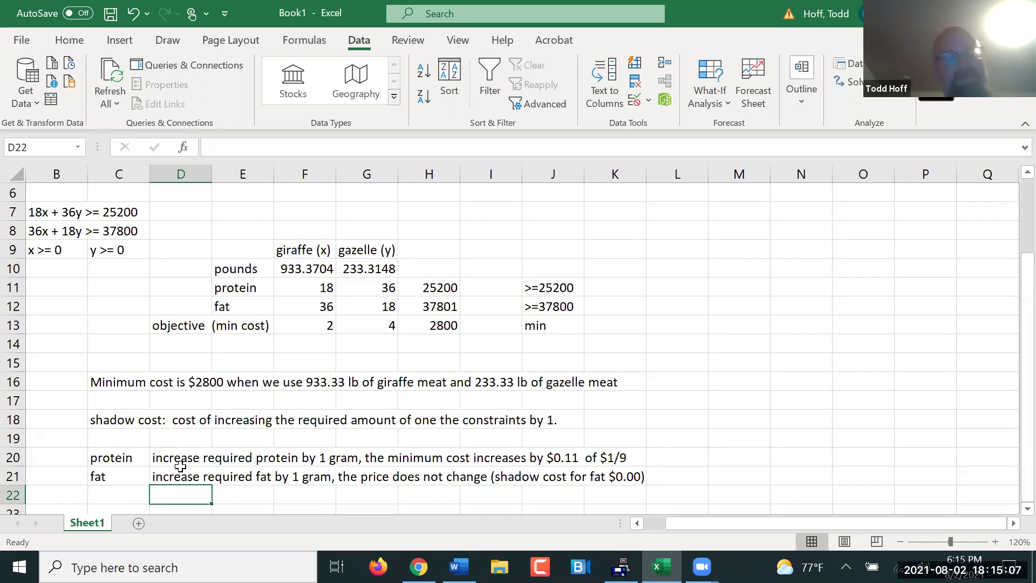
- Add a new worksheet and enter the heading "Sovle using duality:" in cell A1
click(140, 523)
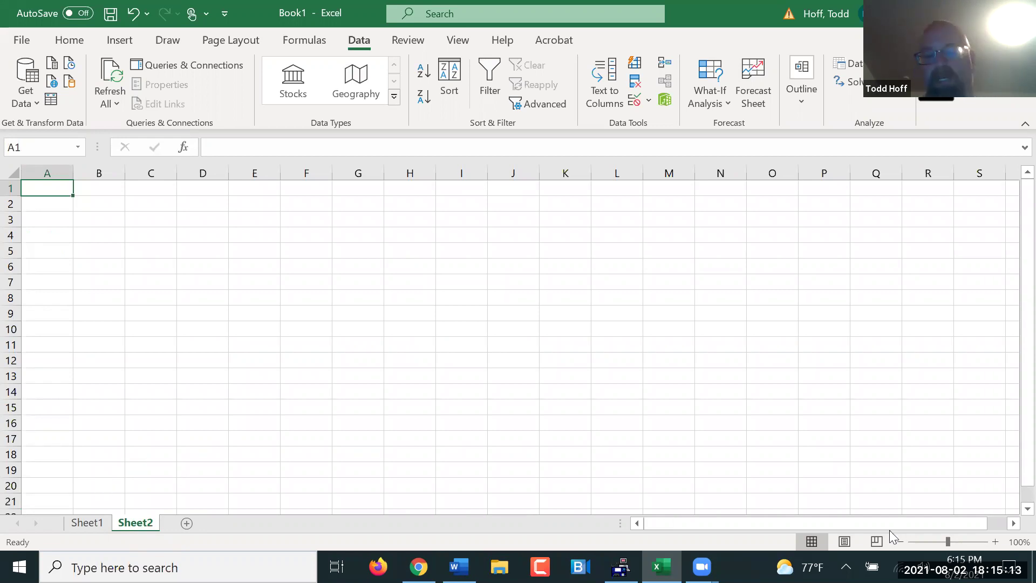
click(996, 542)
click(996, 542)
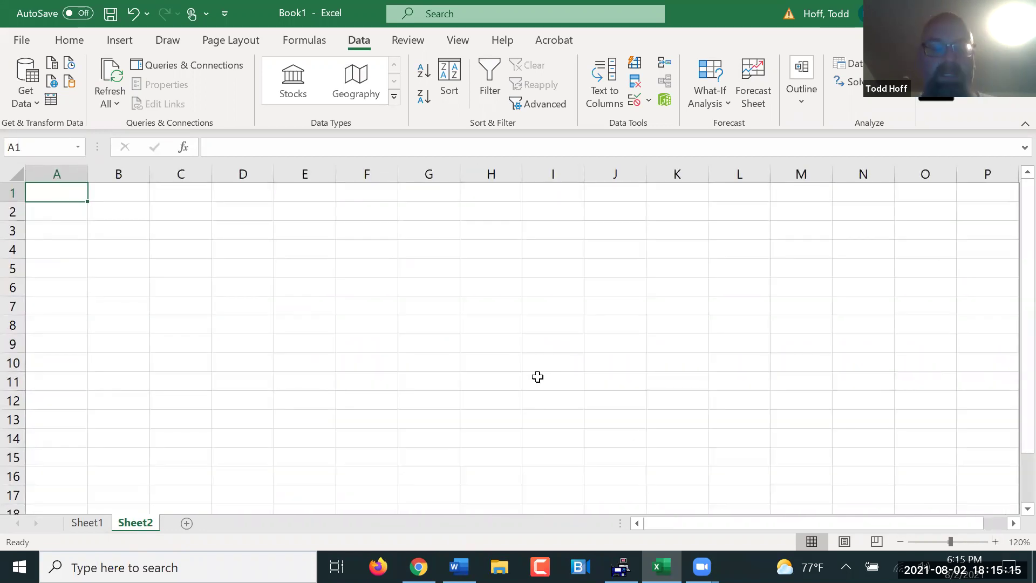
text(Sovle u)
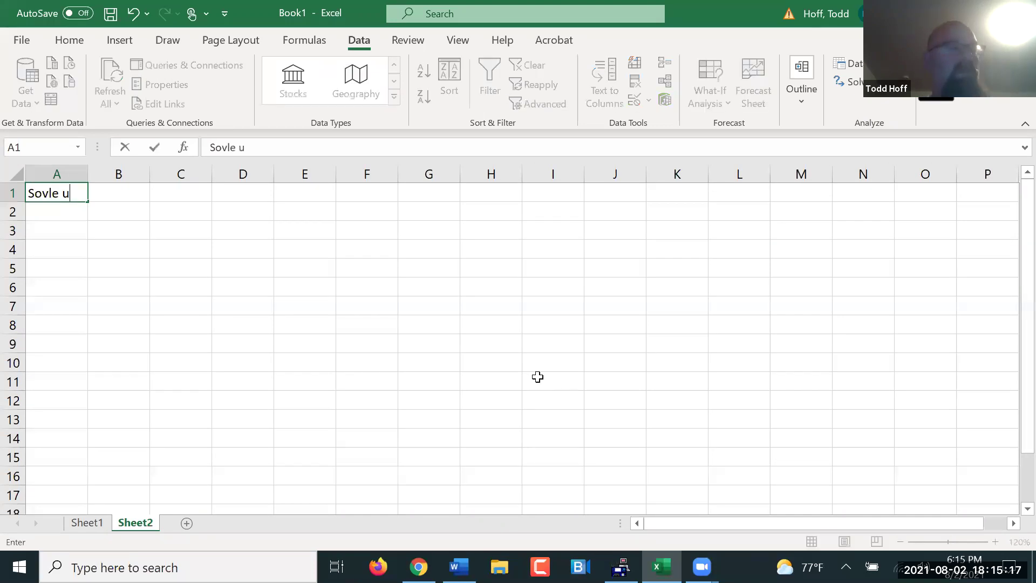
text(sing duality)
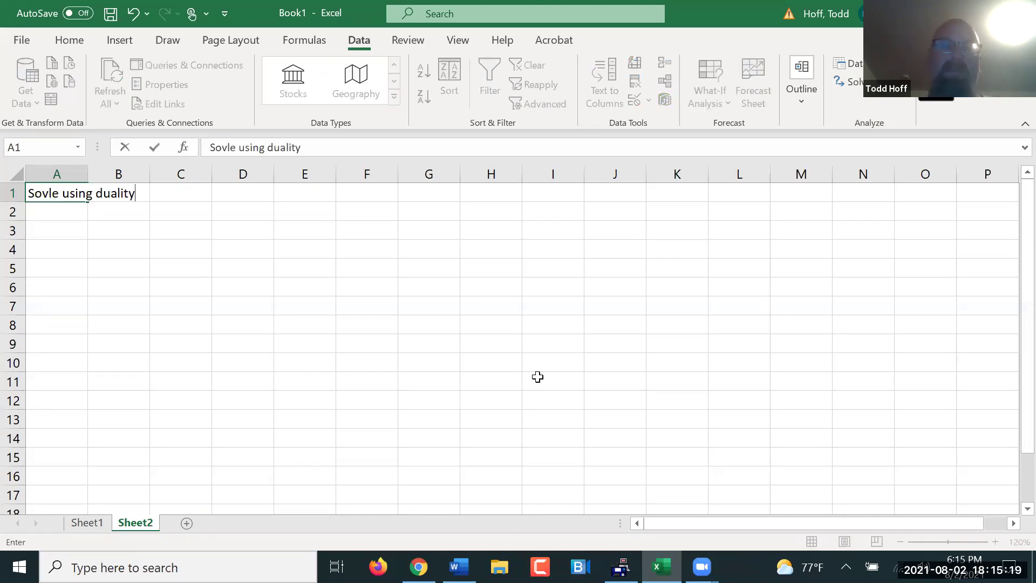
text(:)
key(Return)
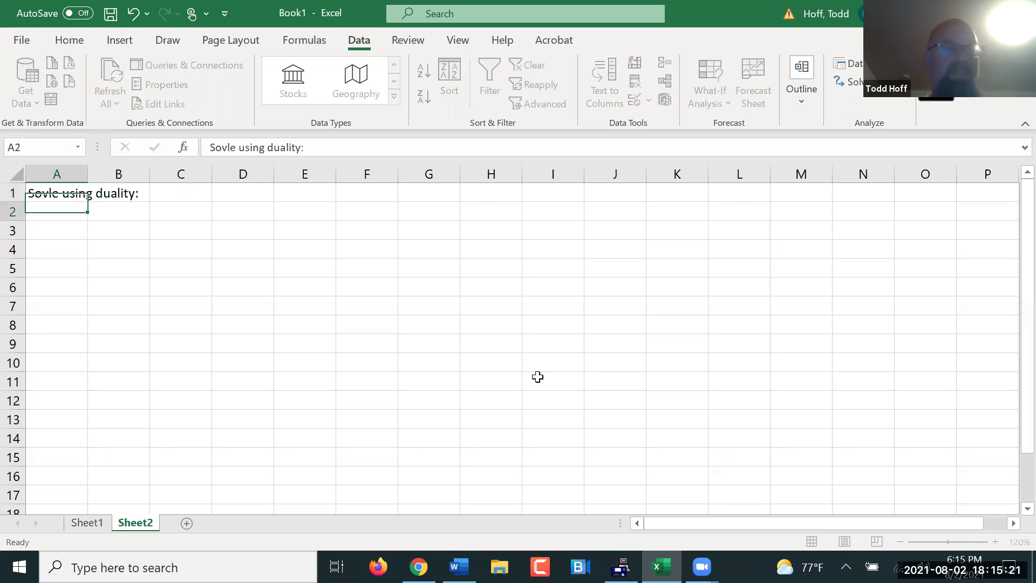
- Enter the objective "minimize: C = 2x + y + 2z" in cell A2 and the label "subject to:" in A3
text(minimi)
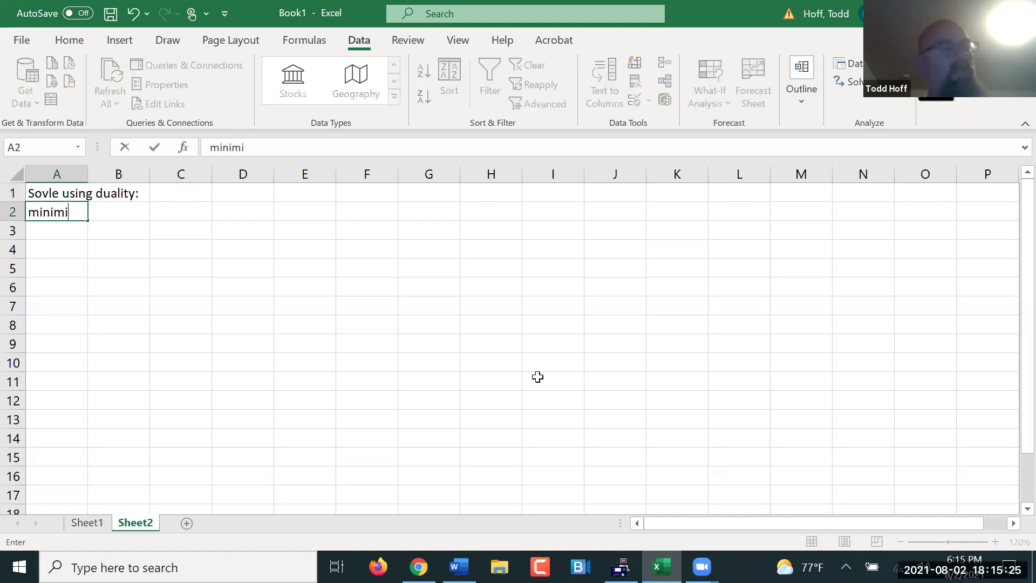
text(ze:  C = 2)
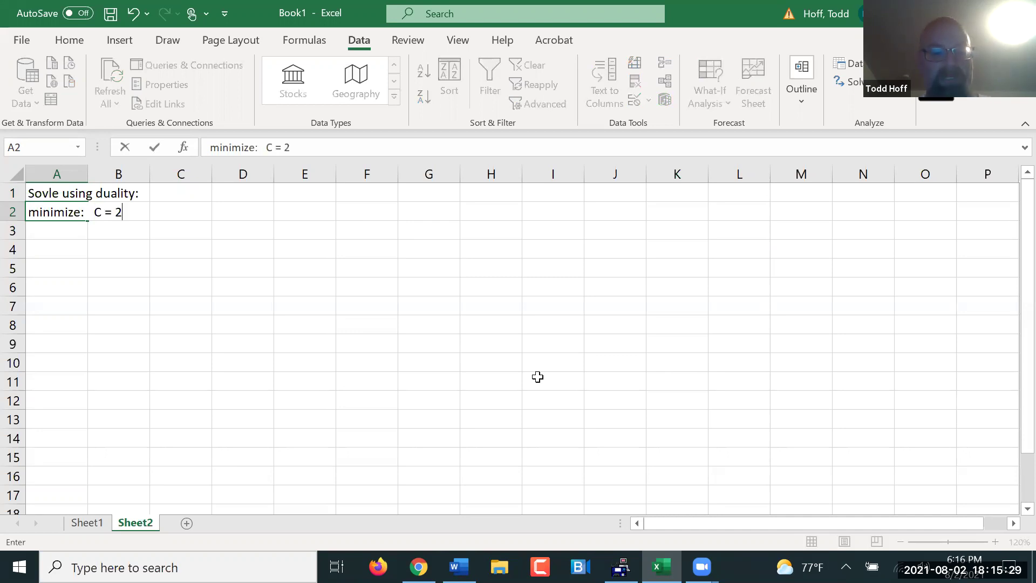
text(x + )
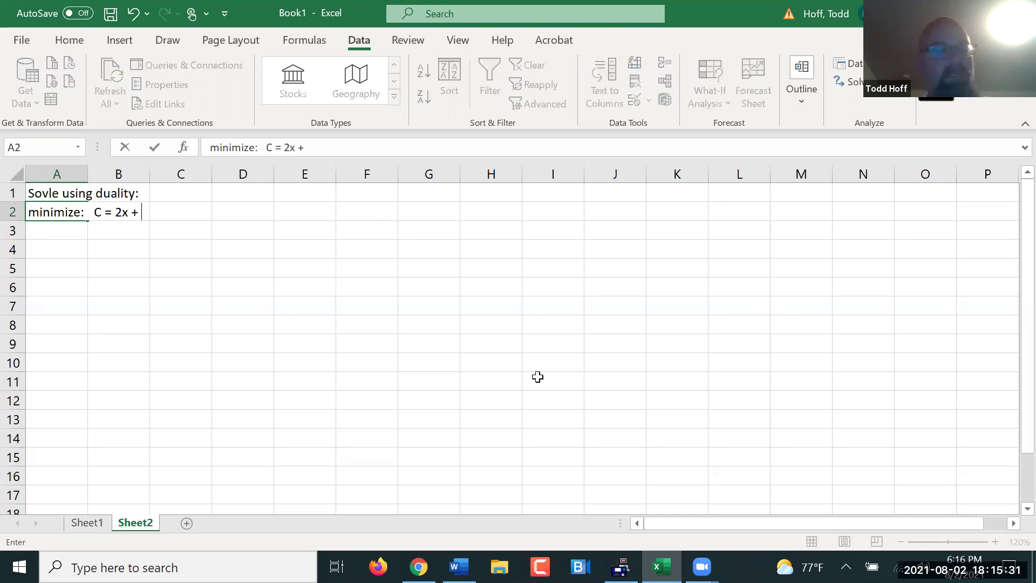
text(y + 2z)
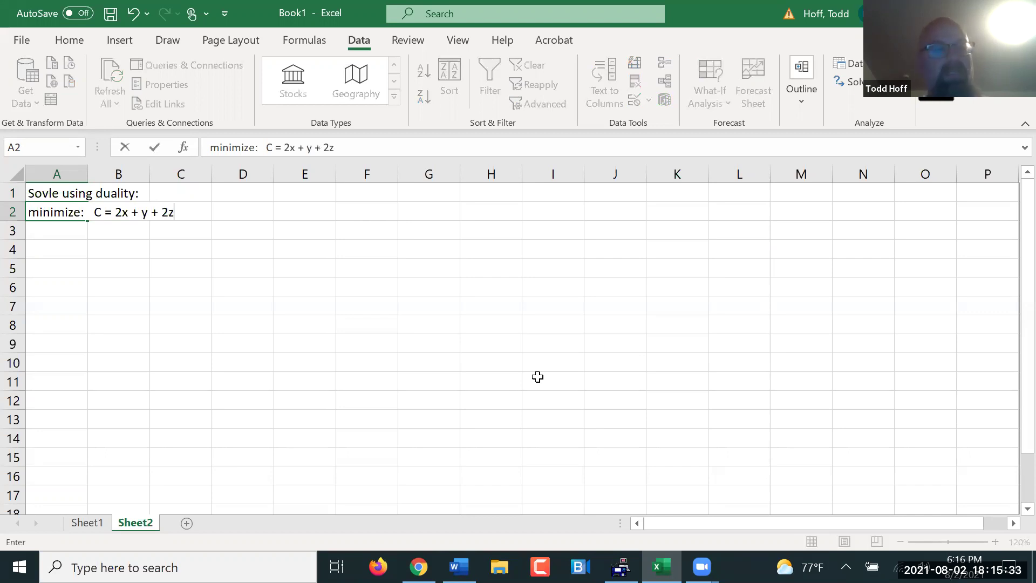
key(Return)
text(cub)
key(BackSpace)
key(BackSpace)
key(BackSpace)
text(subject to:)
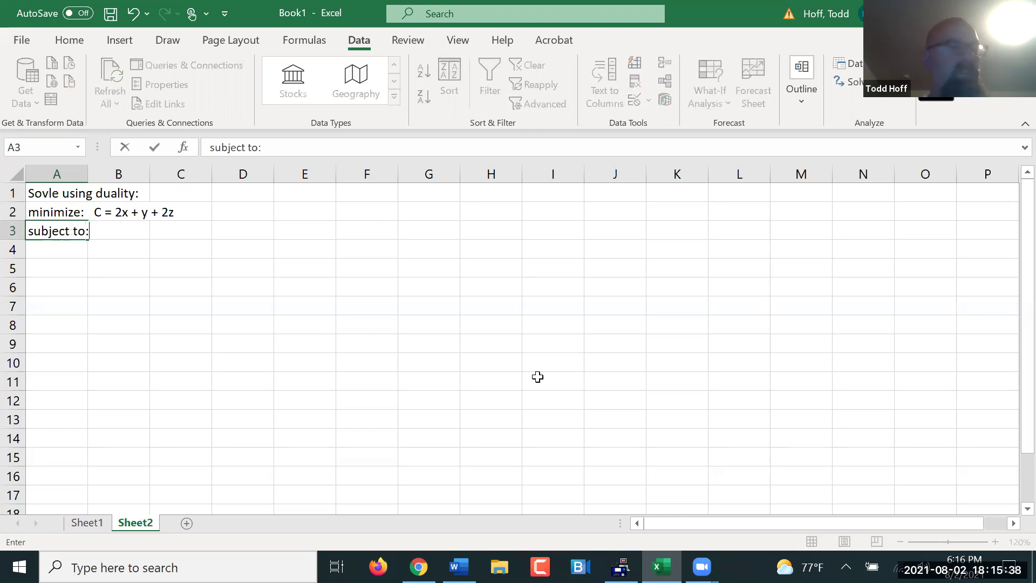
key(Return)
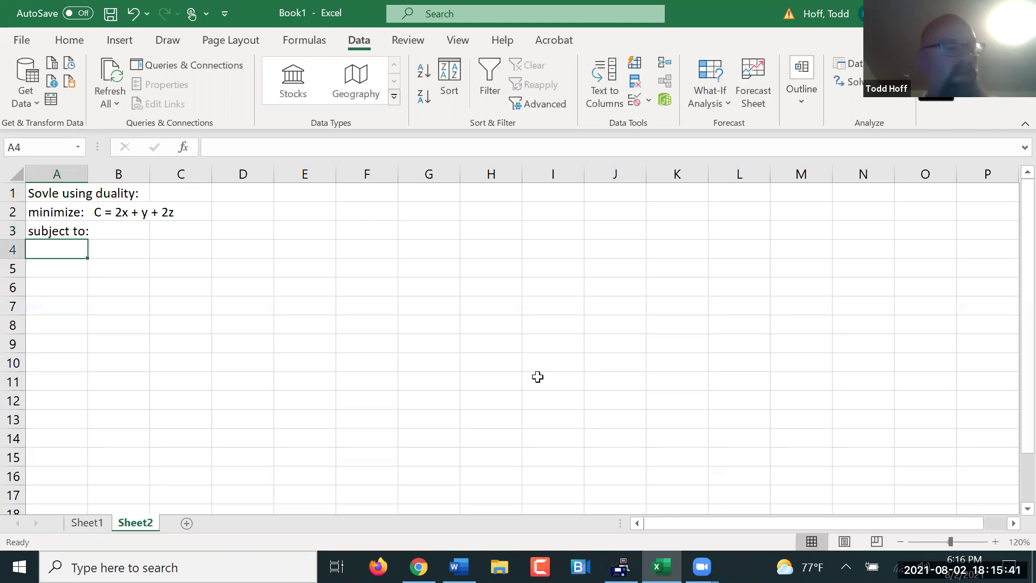
- Enter the constraints "3x + 2y + z >= 100" in cell A4 and "2x + y + 3z >= 200" in A5
text(3x + 2y + z )
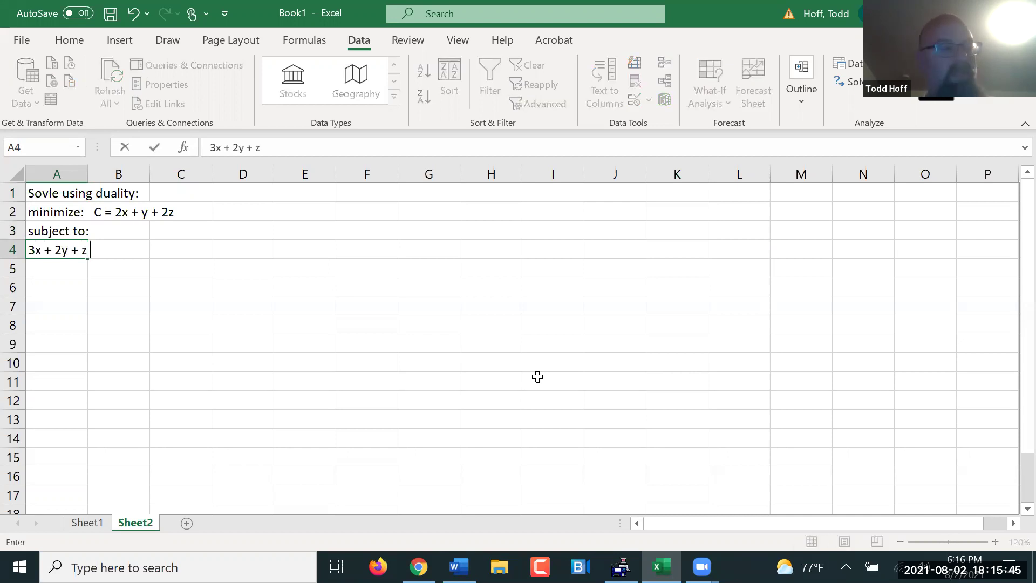
text(>= 100)
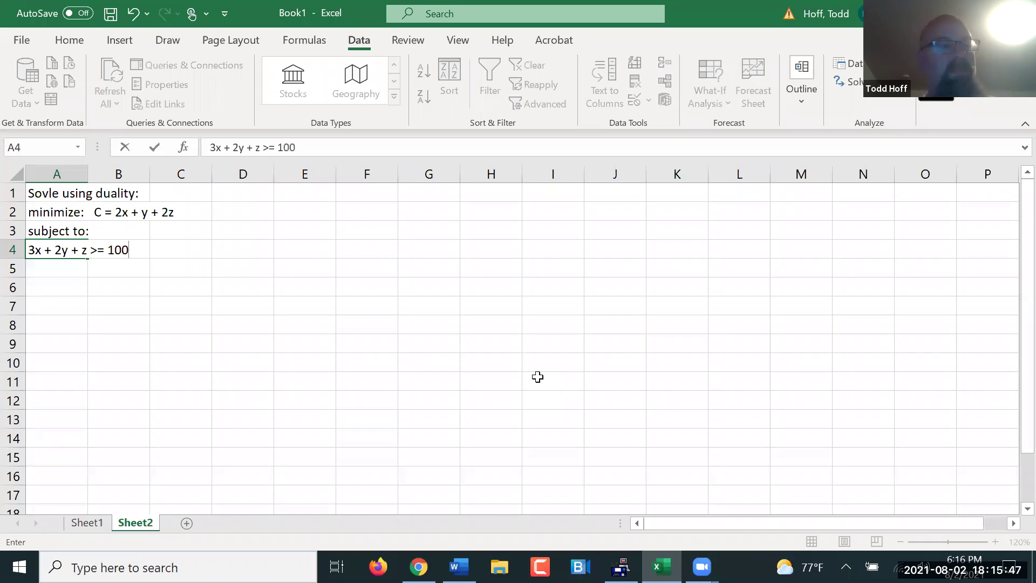
key(Return)
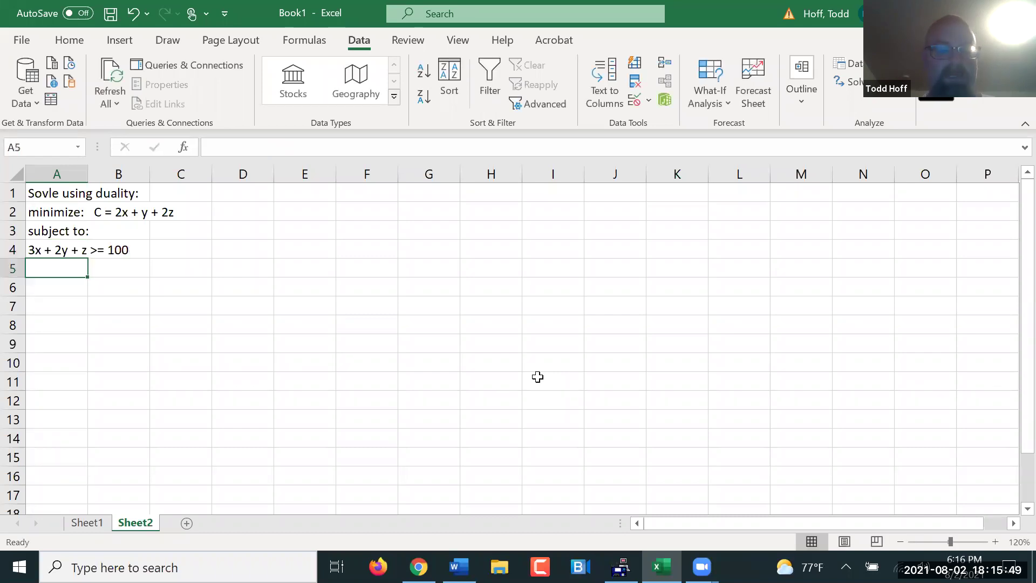
text(2x + y)
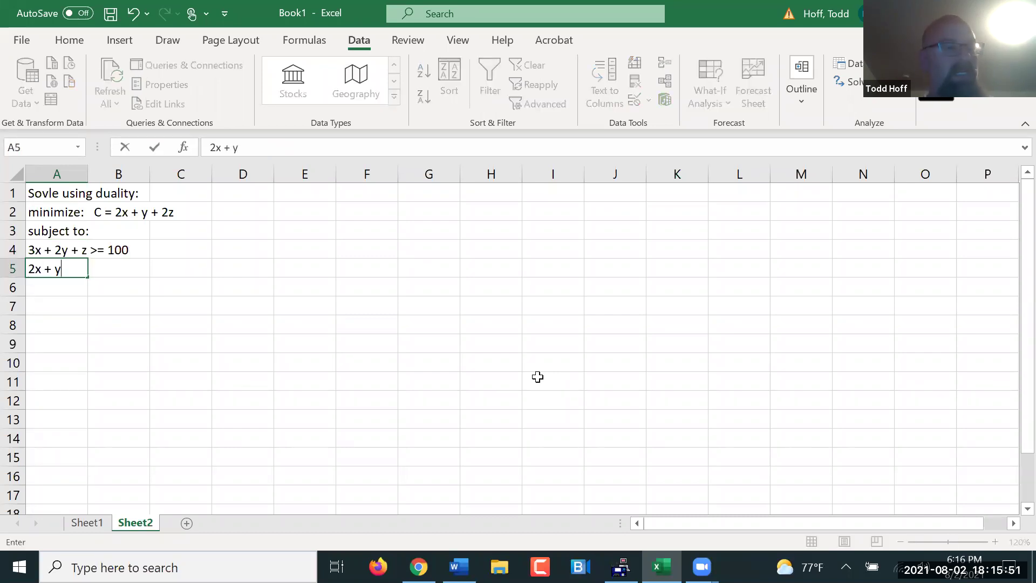
text( + 3)
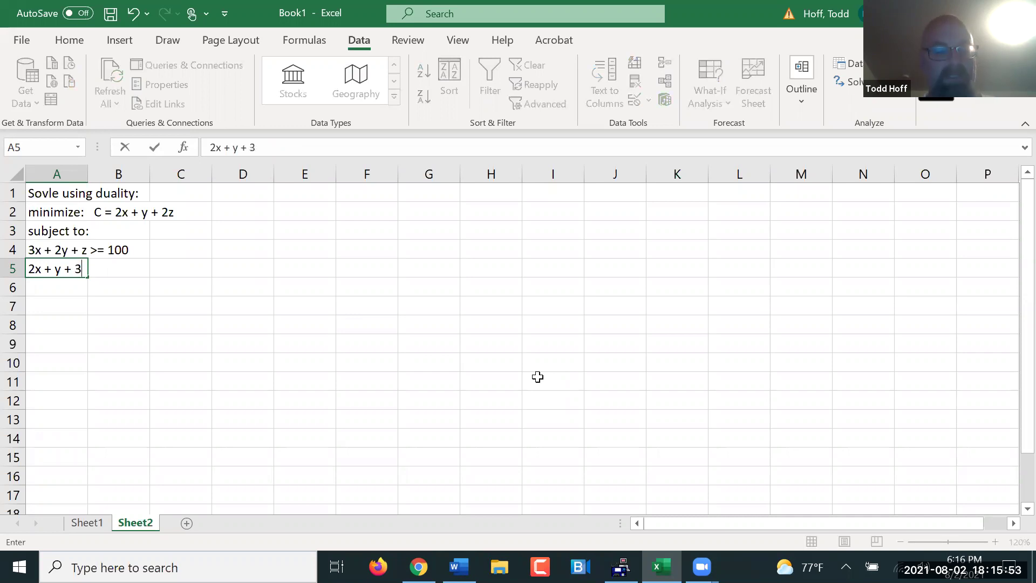
text(z > =)
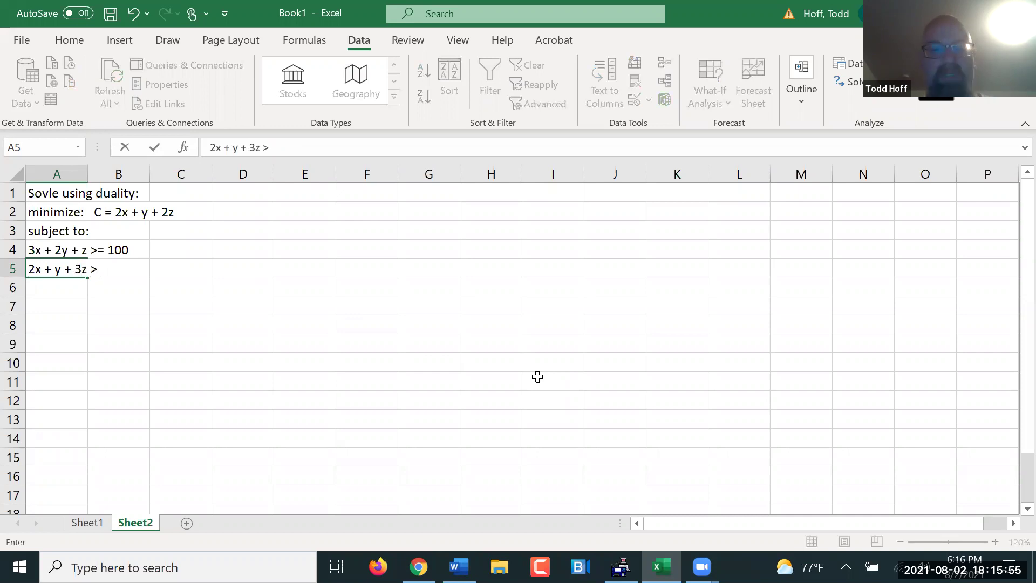
text( 200)
key(ctrl+Return)
key(Return)
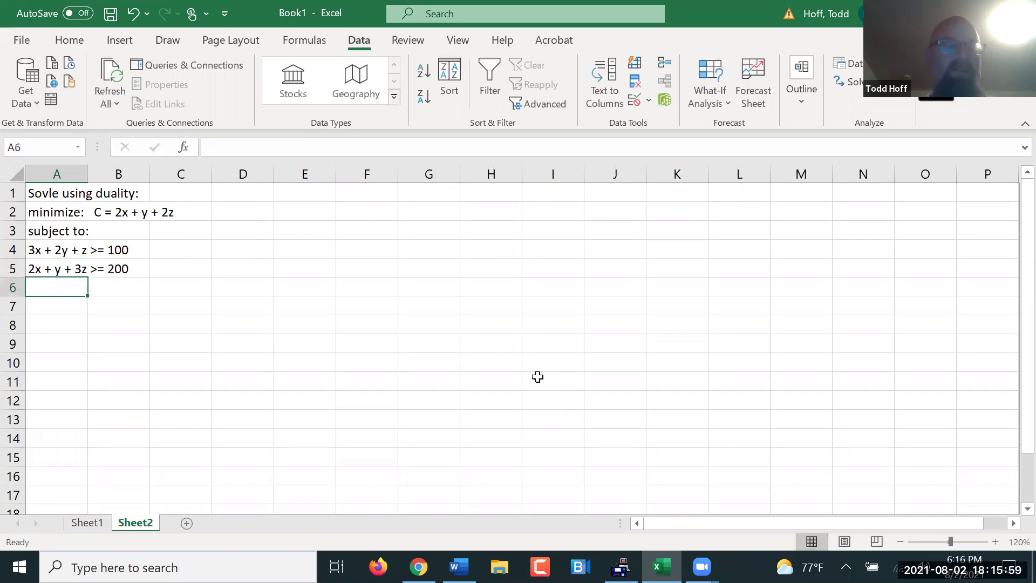
- Enter the non-negativity conditions "x >= 0, y >= 0, z >= 0" in cell A6
text(x >)
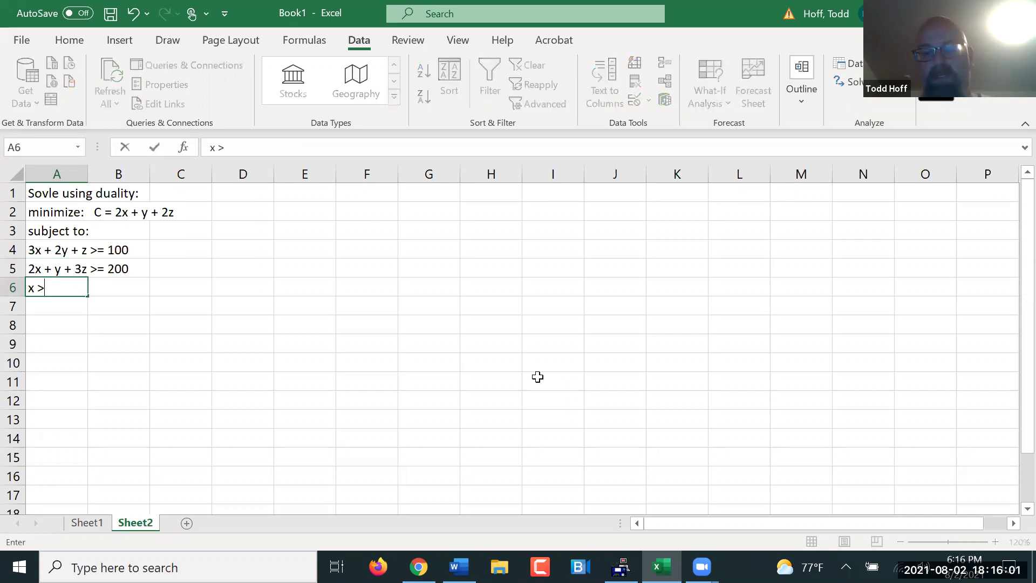
text(-)
text(= 0)
text(,  )
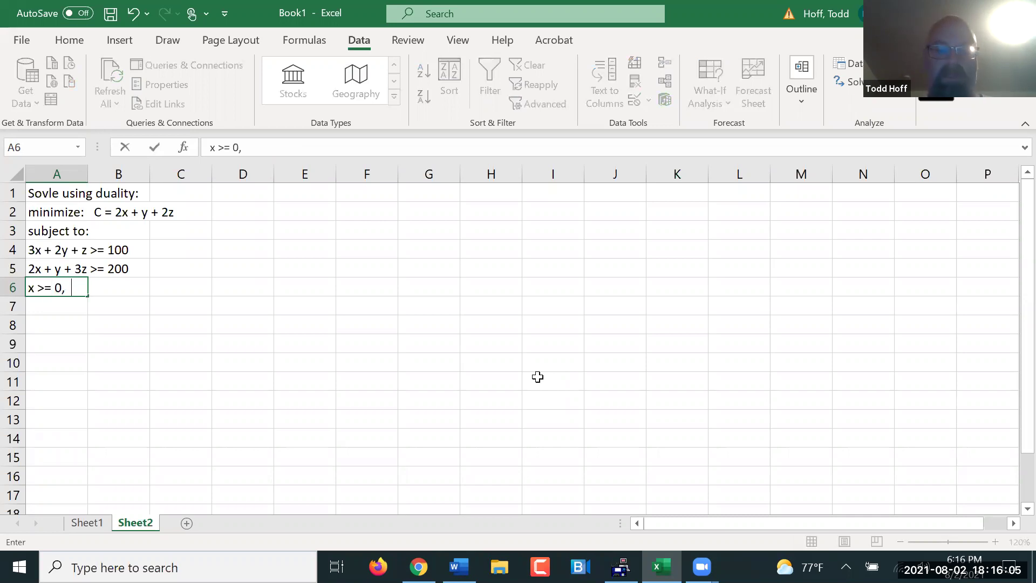
text(y >= 0,  z )
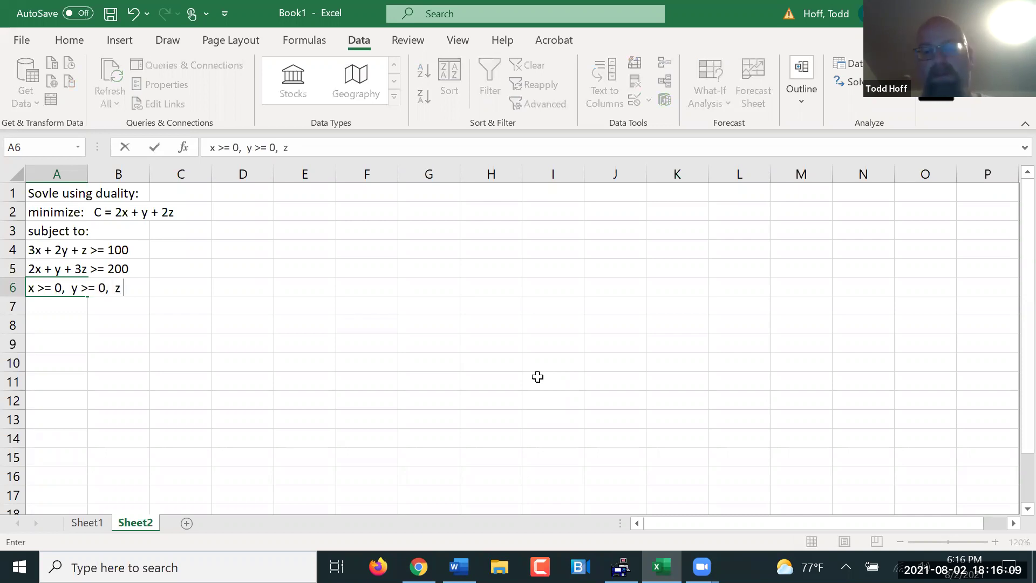
text(>= 0)
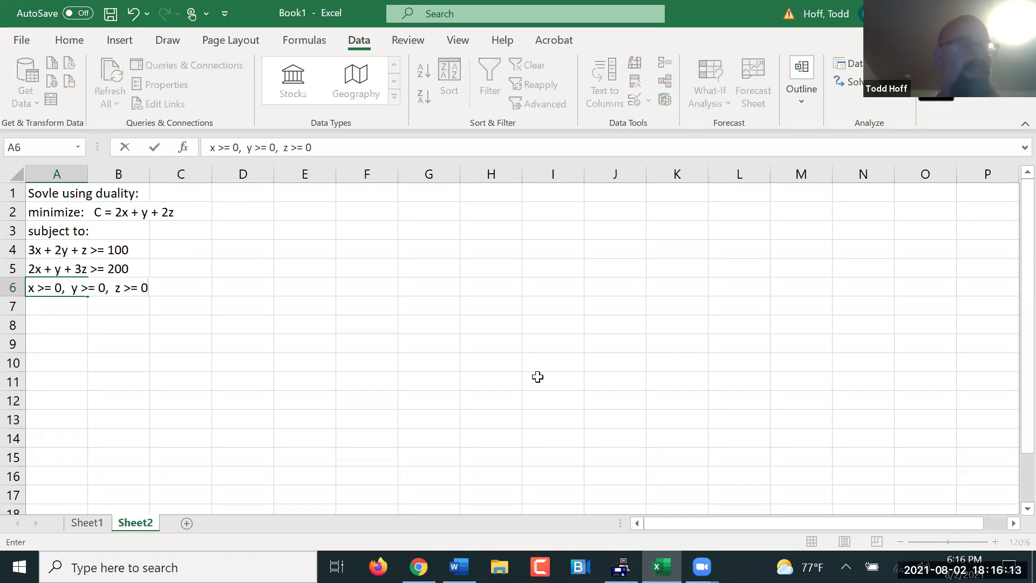
key(Return)
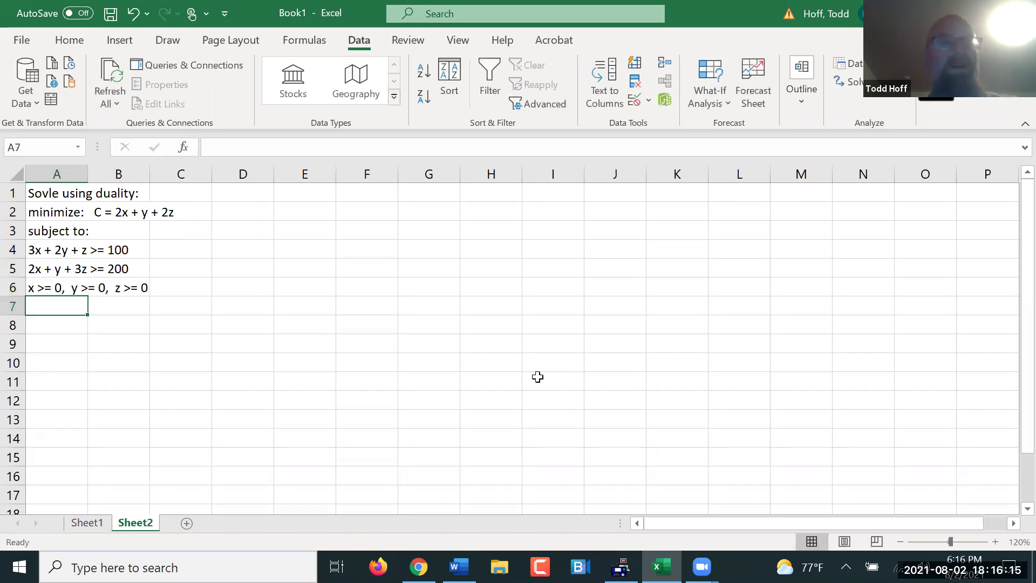
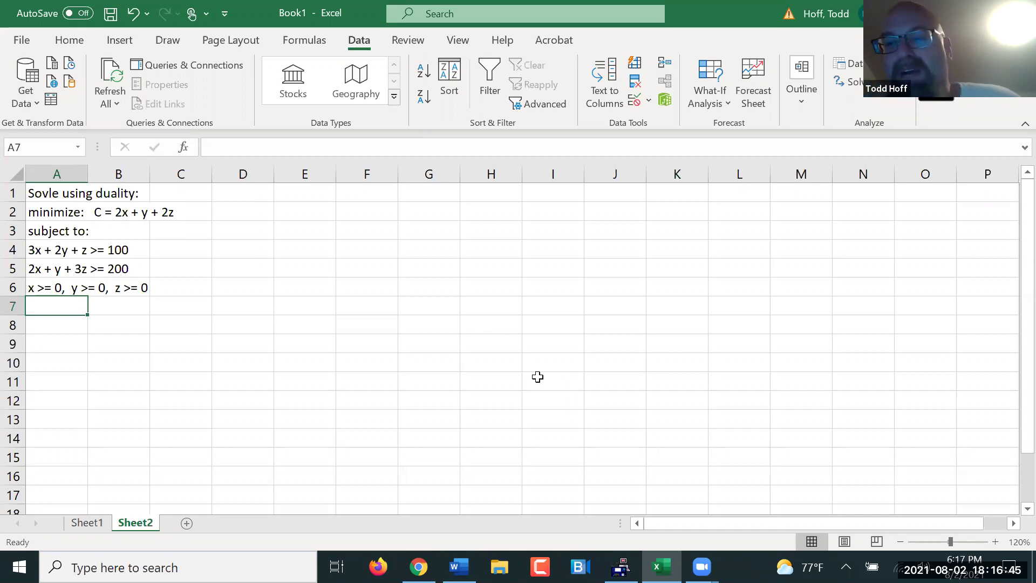
- Enter the column headers x, y and z in cells E1, F1 and G1
click(312, 195)
text(x)
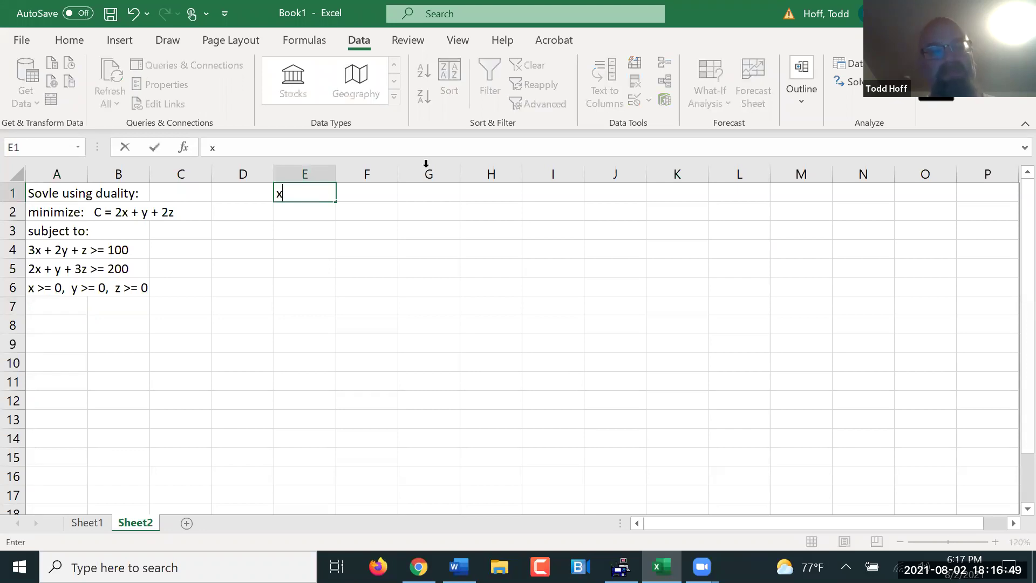
click(357, 194)
text(y)
click(420, 195)
text(z)
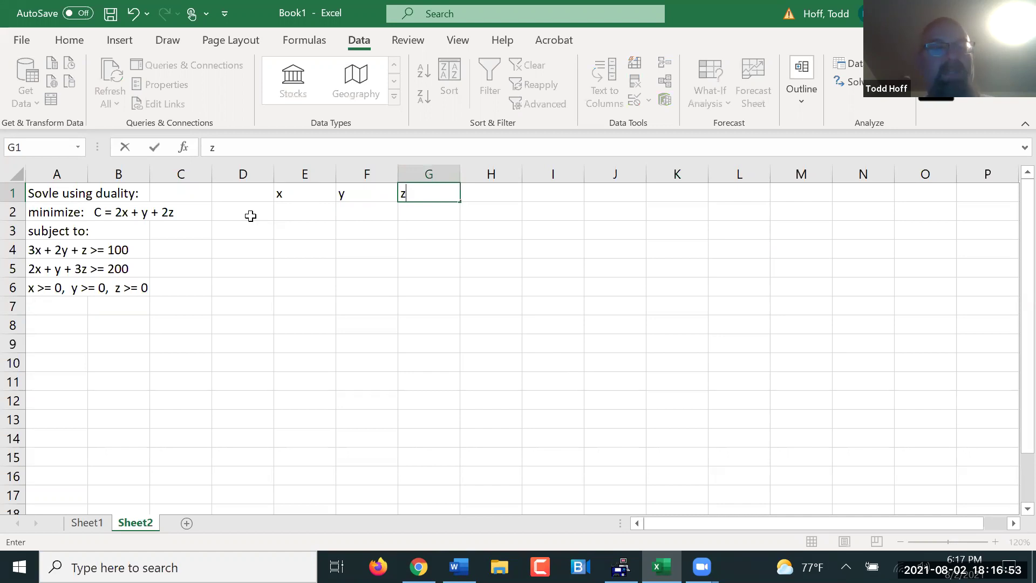
- Enter the row label "values" in cell D2
click(250, 216)
text(varaible)
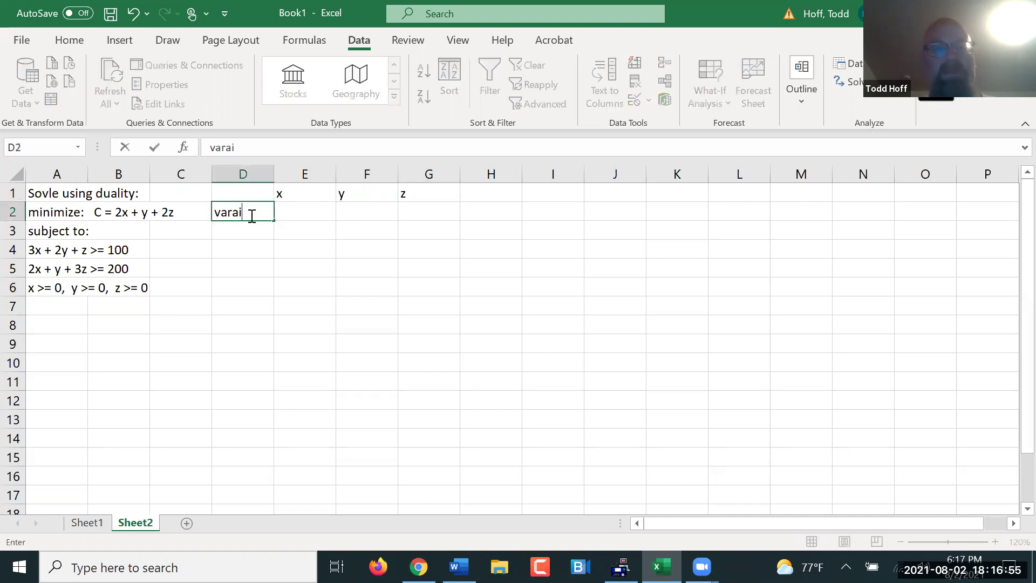
key(BackSpace)
key(BackSpace)
key(BackSpace)
key(BackSpace)
key(BackSpace)
key(BackSpace)
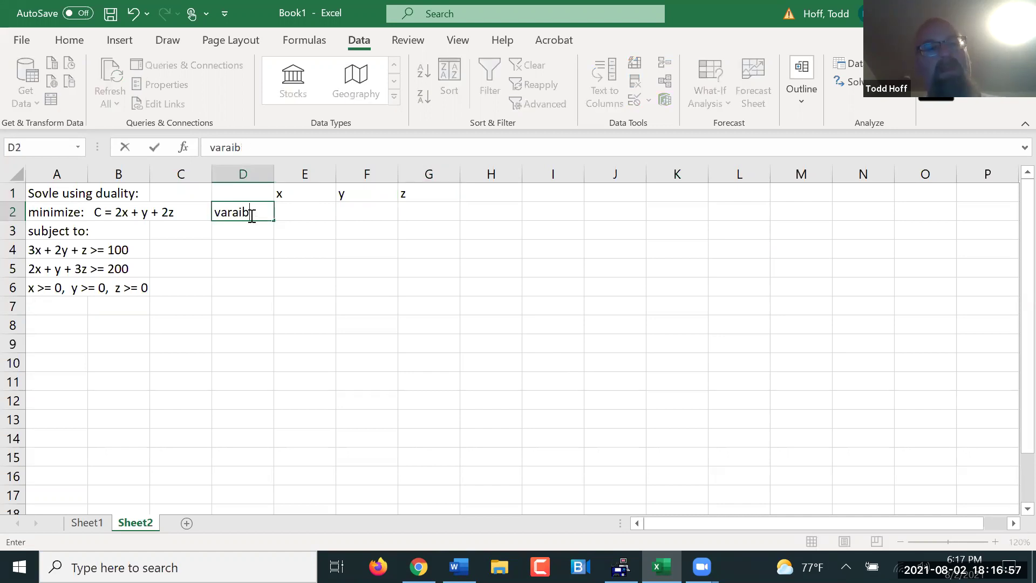
text(lues)
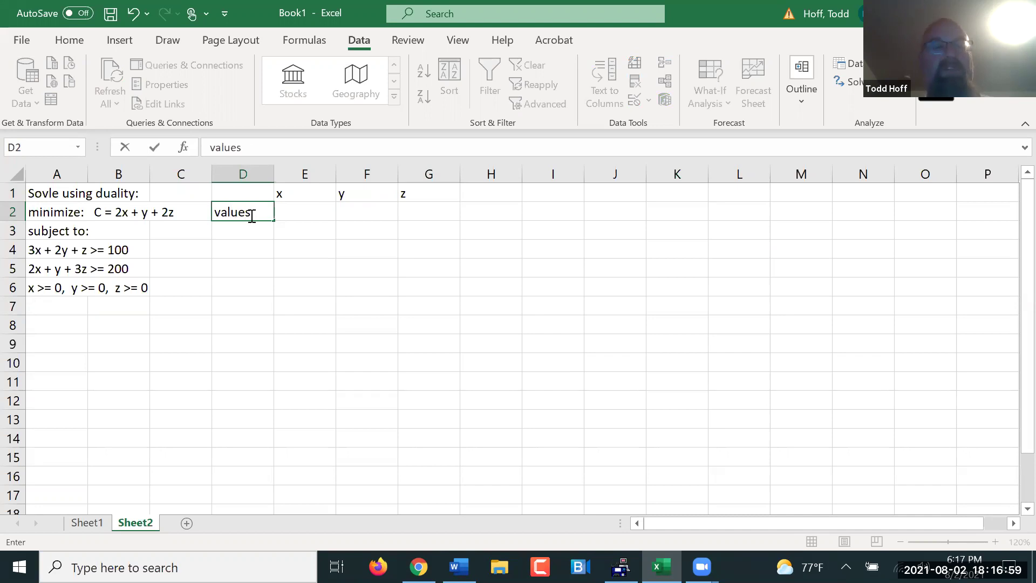
key(Return)
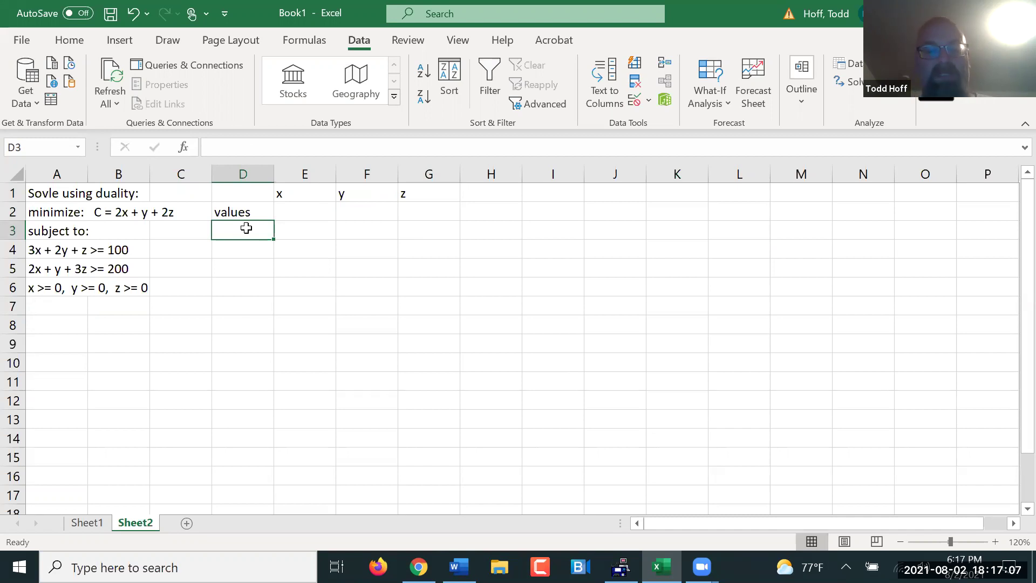
- Enter the row label "cons1" in cell D3 and the coefficients 3, 2 and 1 in E3, F3 and G3
text(cos)
key(BackSpace)
text(nst)
key(Tab)
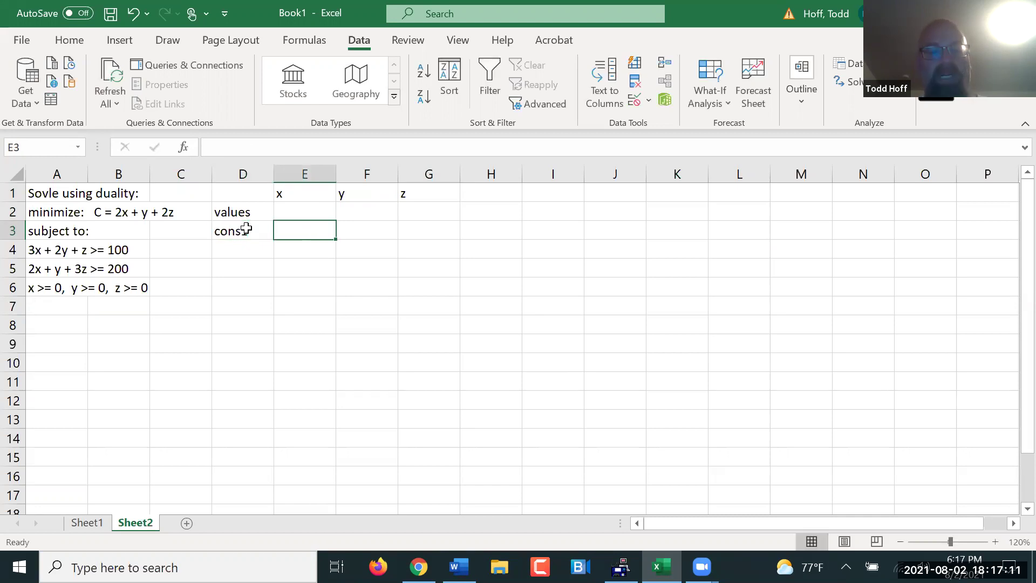
text(3)
key(Tab)
text(2)
key(Tab)
text(1)
key(Tab)
- Enter the first constraint's formula =E3*E2+F3*F2+G3*G2 in cell H3
text(=)
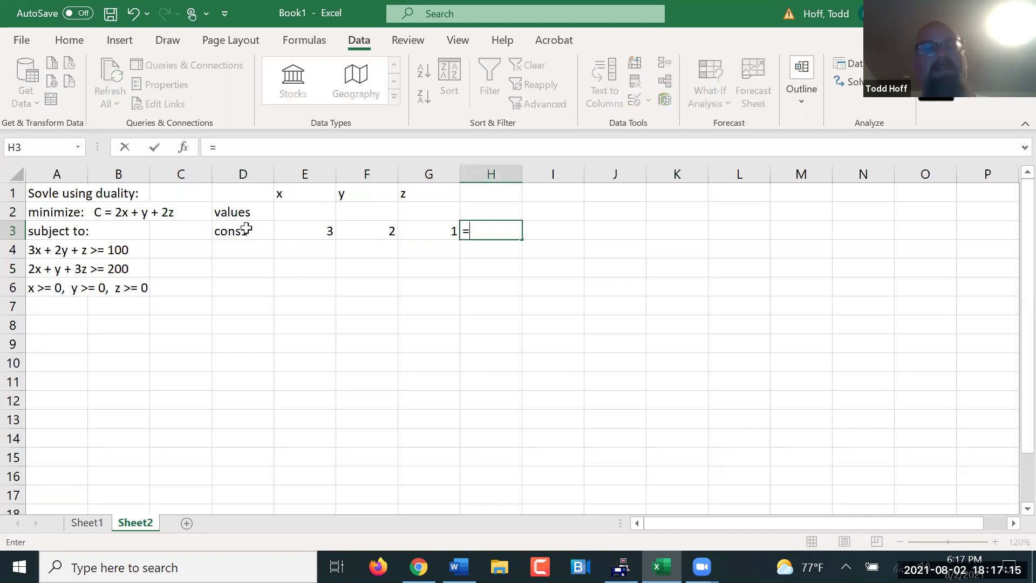
click(290, 230)
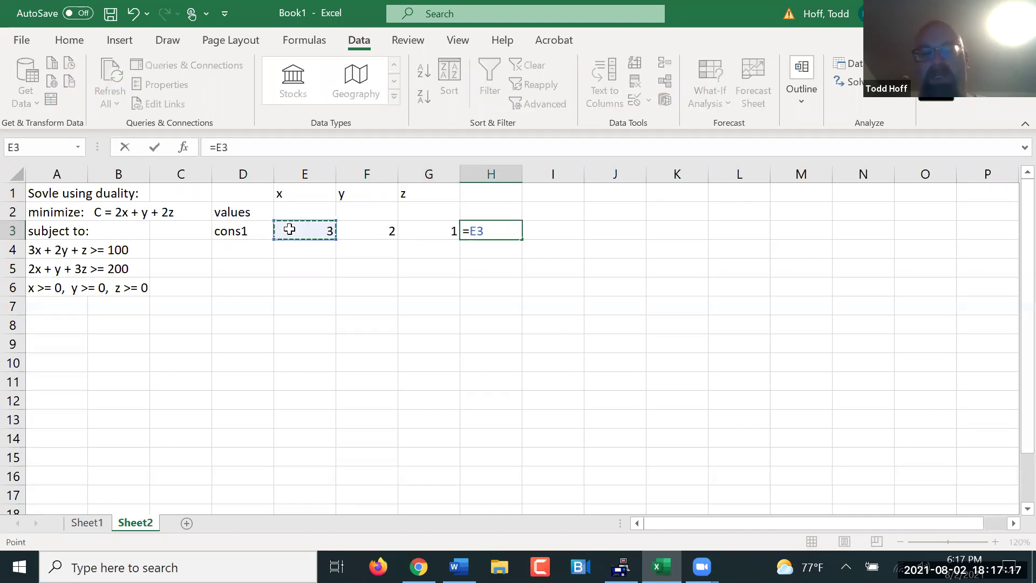
text(*)
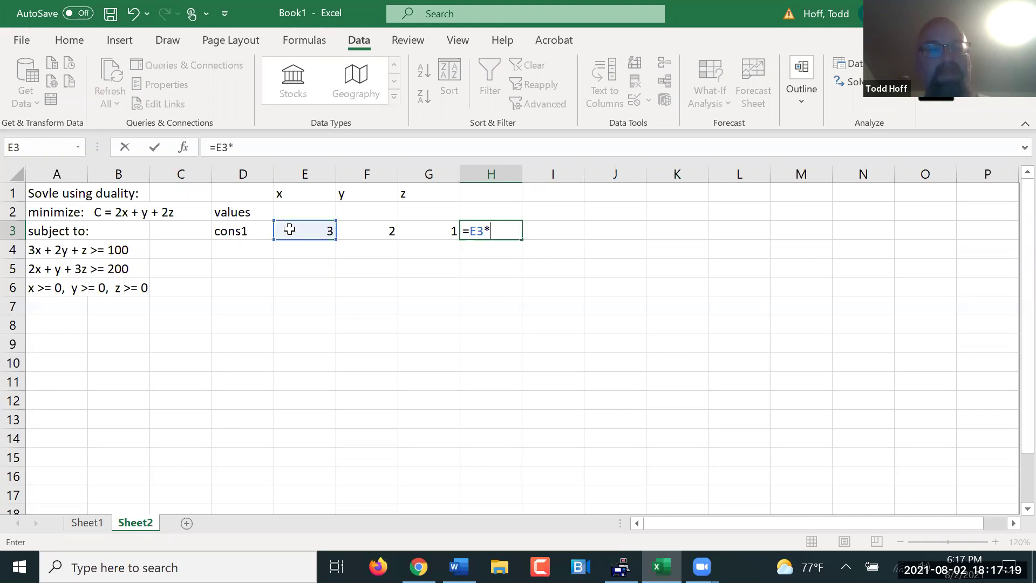
click(292, 210)
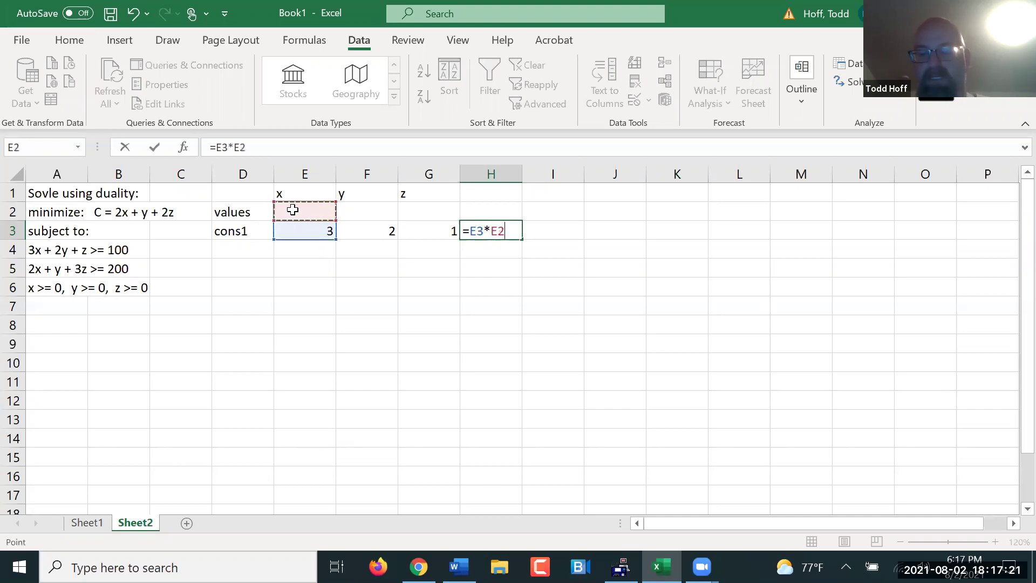
text(+)
click(355, 225)
text(*)
click(366, 210)
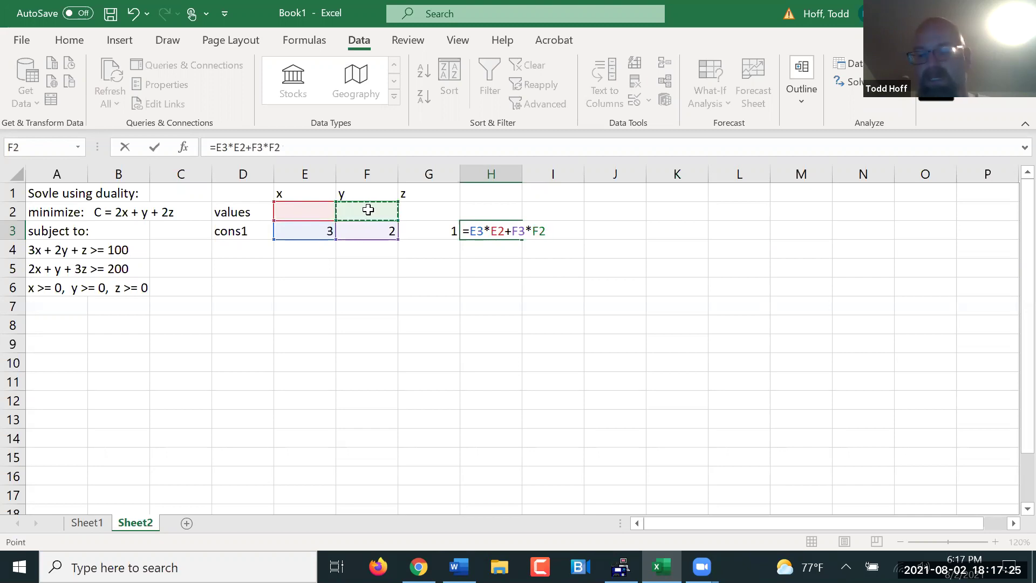
text(+)
click(430, 226)
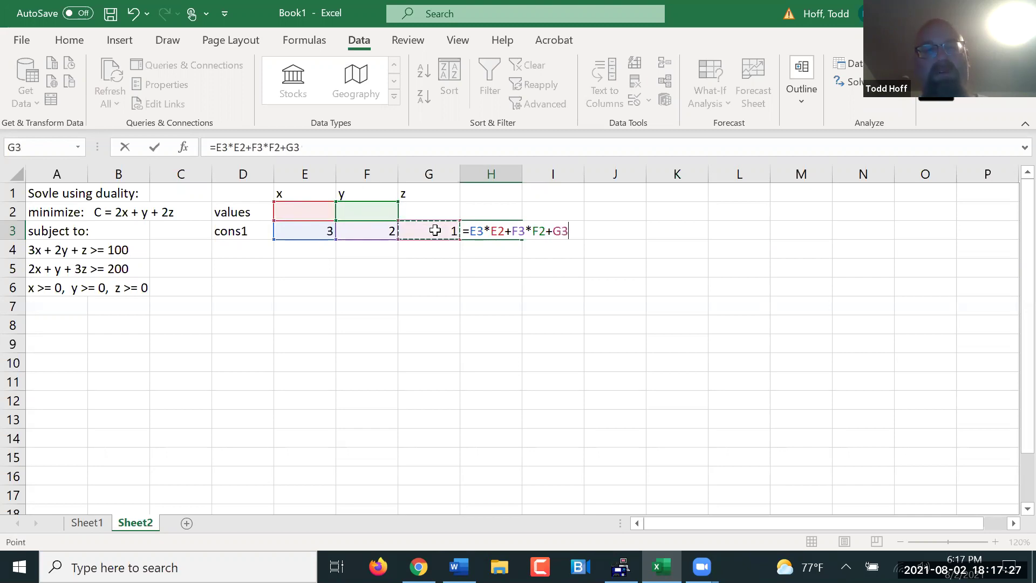
text(*)
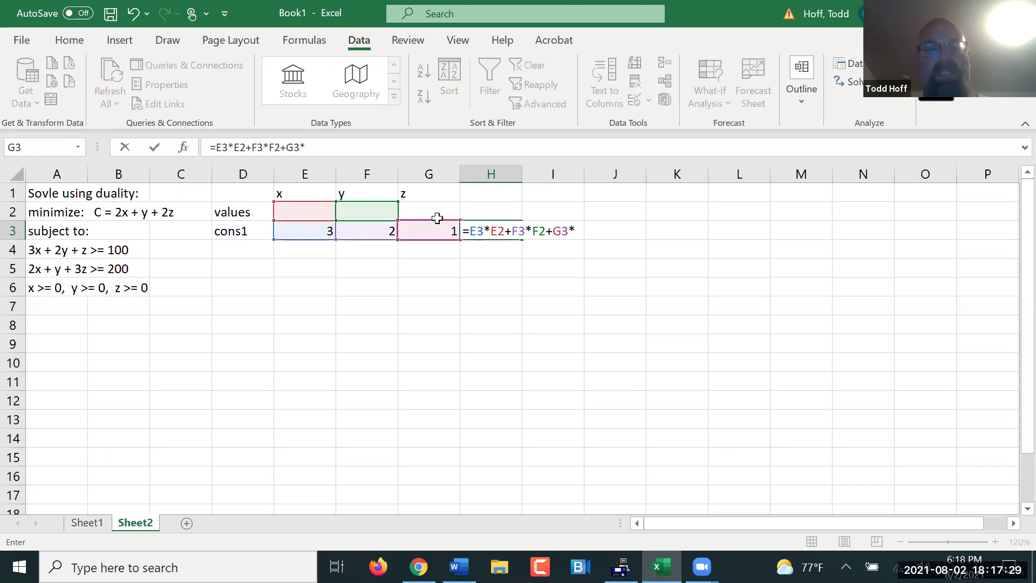
click(442, 209)
key(Return)
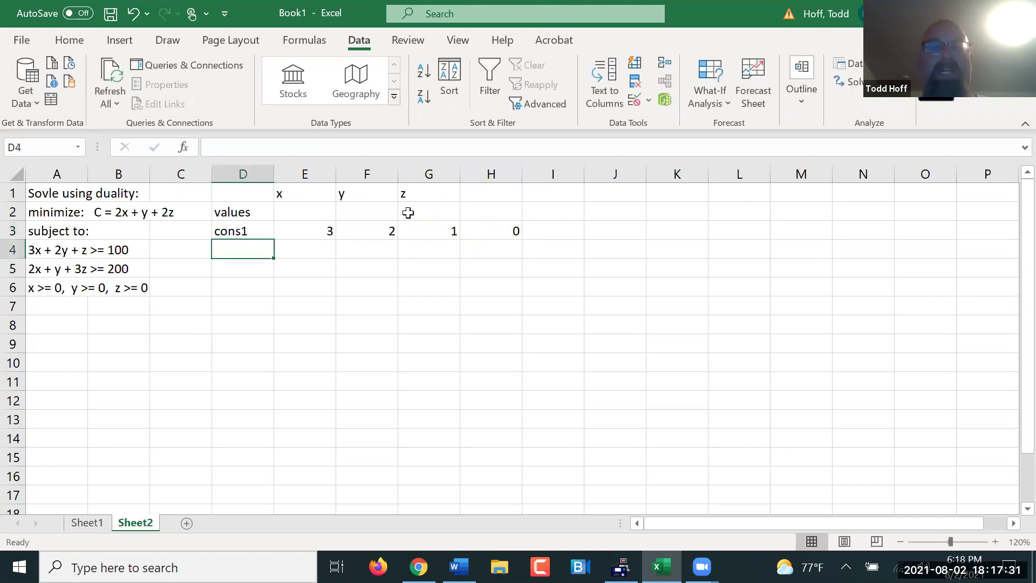
- Enter the first constraint's bound ">= 100" as a note in cell J3
drag(308, 214, 421, 209)
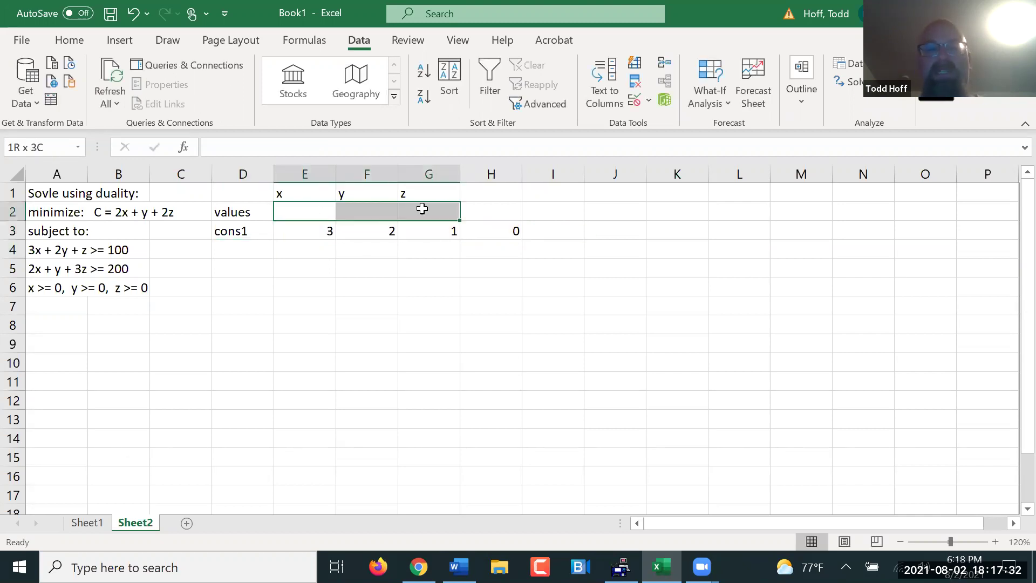
click(601, 234)
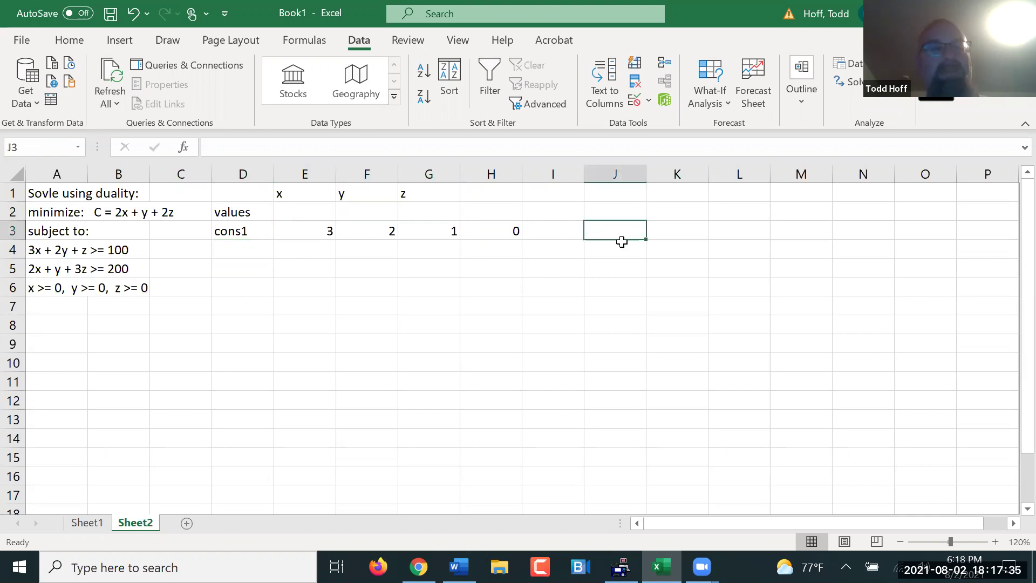
text(>= 100)
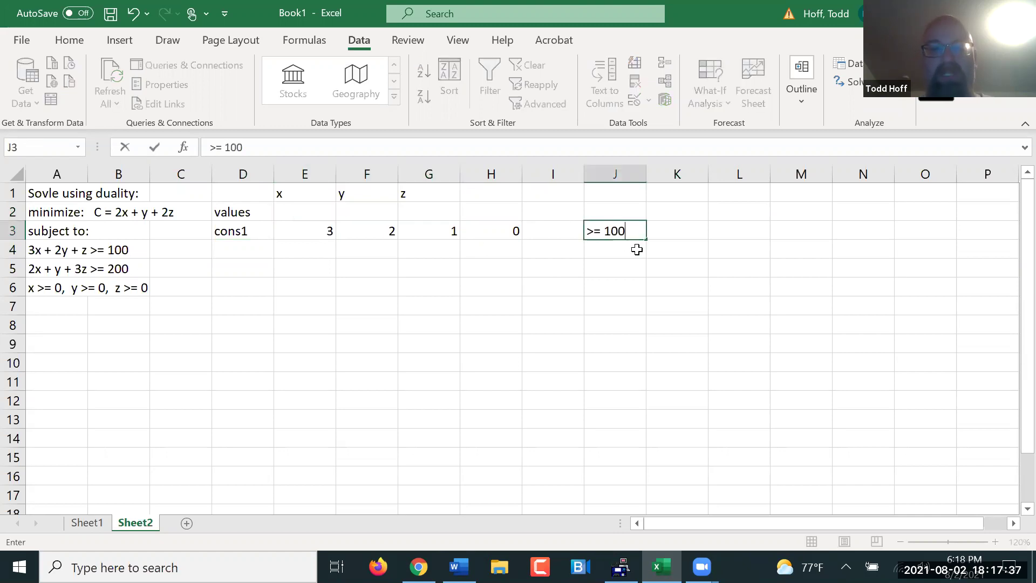
key(Return)
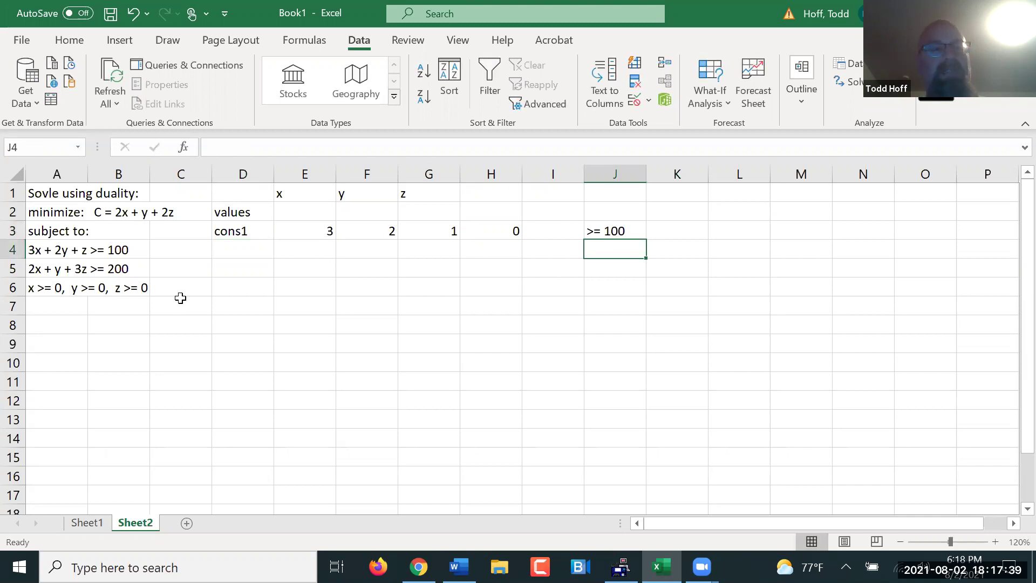
- Enter the row label "cons2" in cell D4 and the coefficients 2, 1 and 3 in E4, F4 and G4
click(242, 252)
text(cons2)
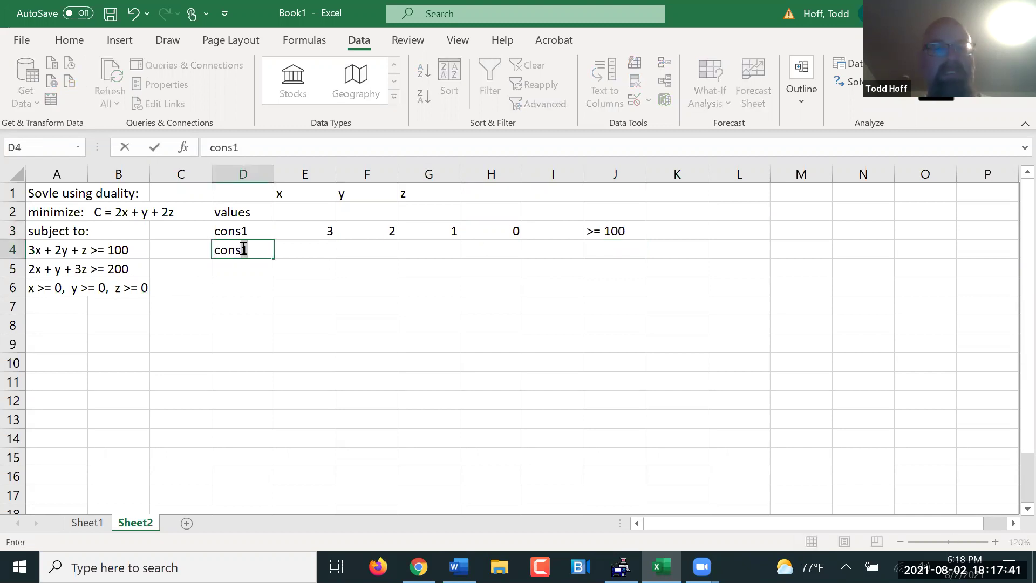
key(Tab)
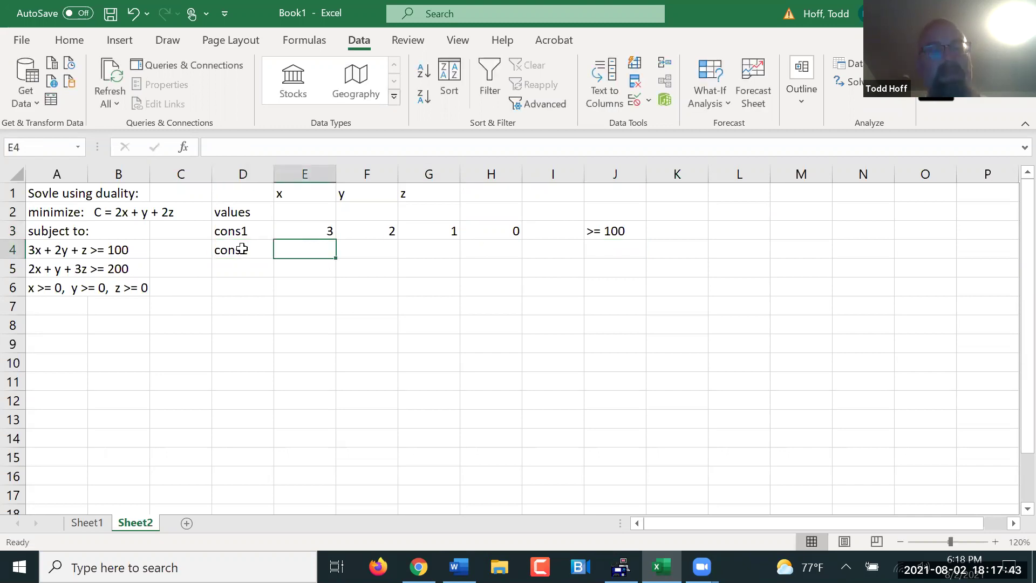
text(2)
key(Tab)
text(1)
key(Tab)
text(2)
key(BackSpace)
text(3)
key(Tab)
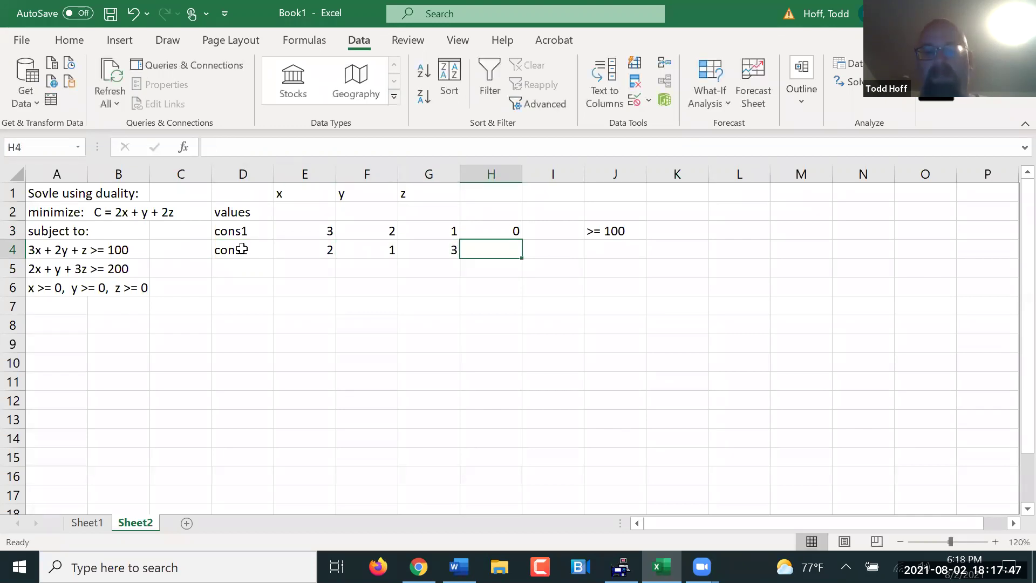
- Enter the second constraint's formula =E4*E2+F4*F2+G4*G2 in cell H4
text(=)
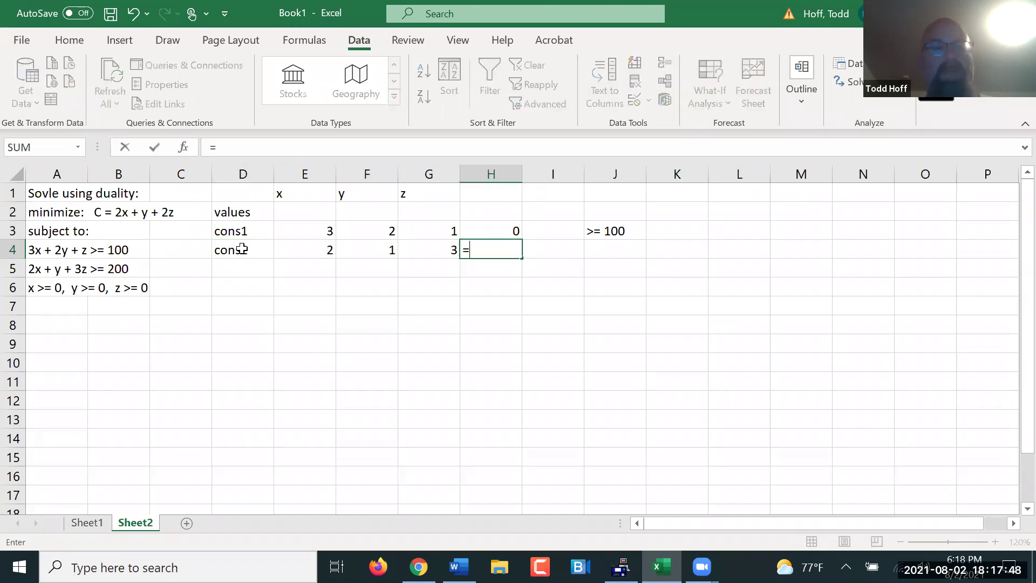
click(320, 250)
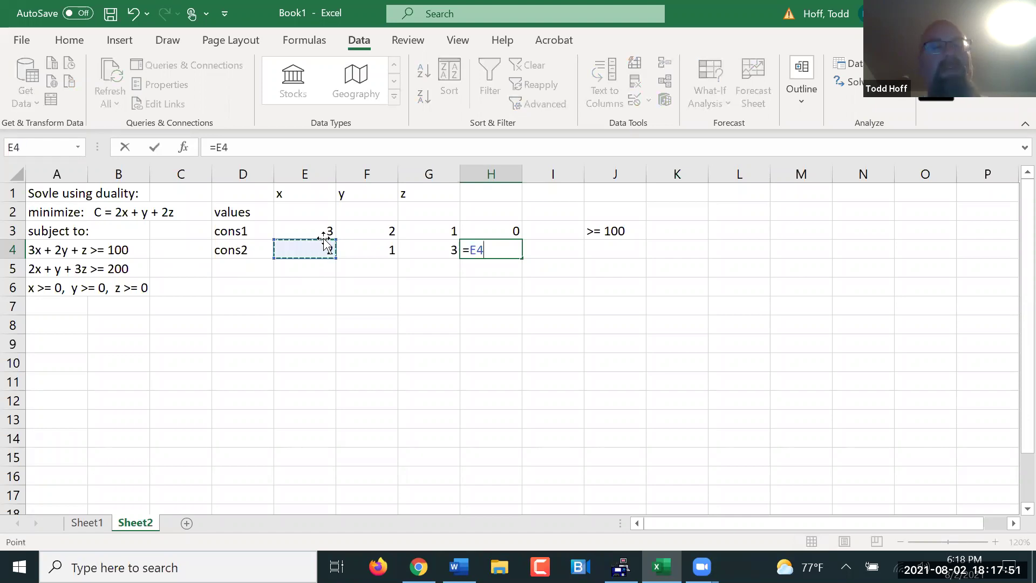
text(*)
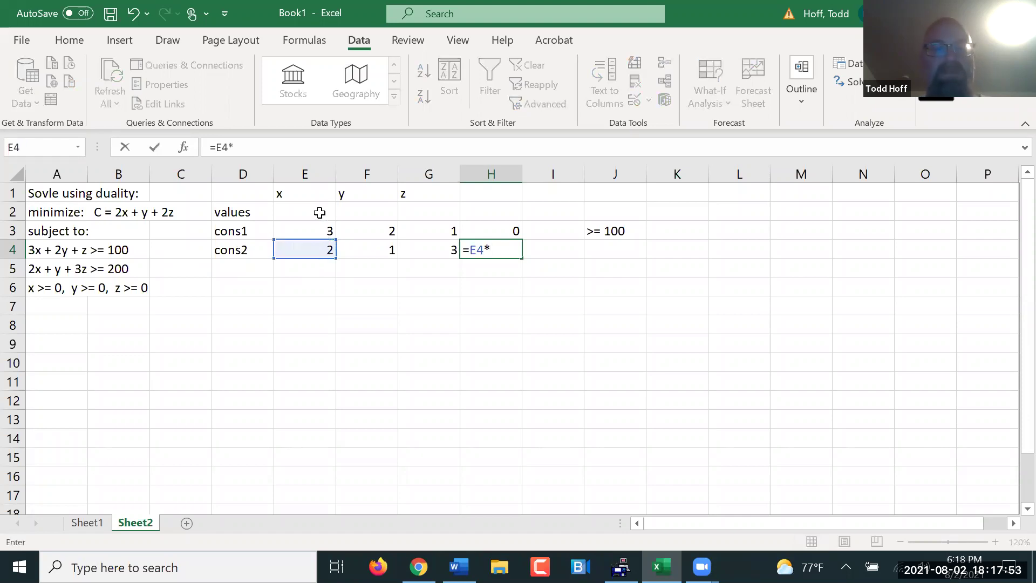
click(324, 213)
text(+)
click(368, 247)
text(*)
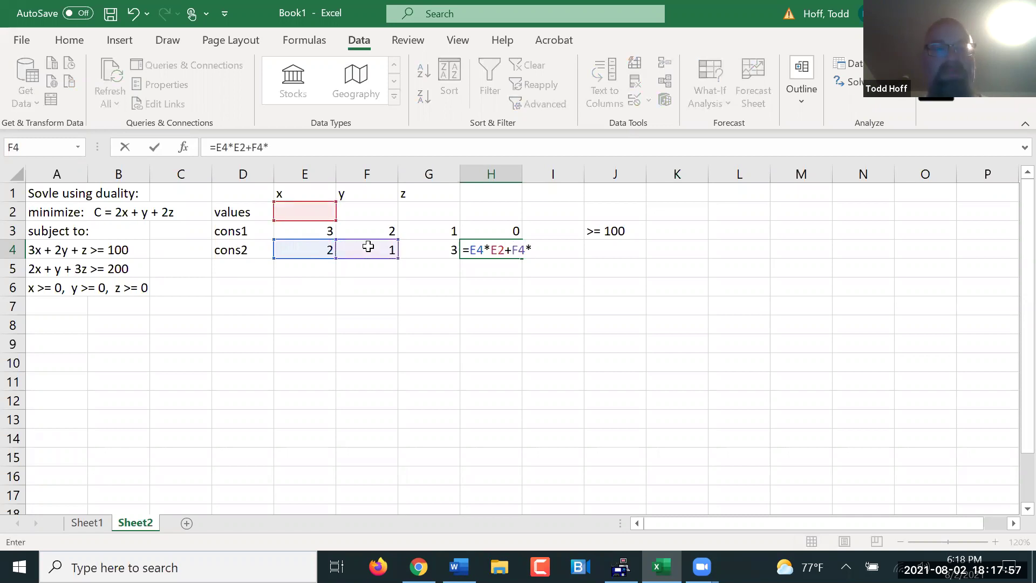
click(379, 212)
text(+)
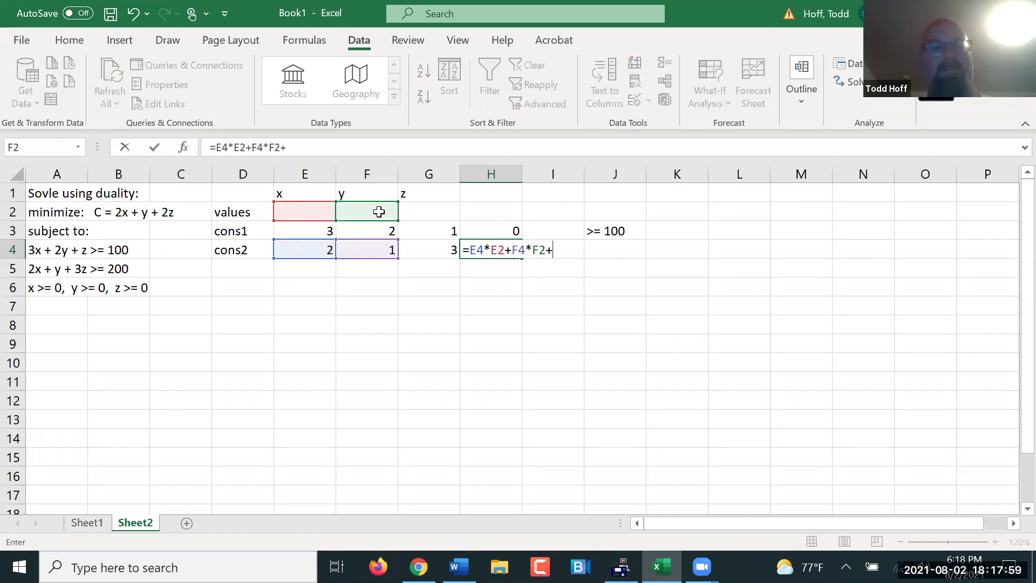
click(410, 250)
text(*)
click(428, 207)
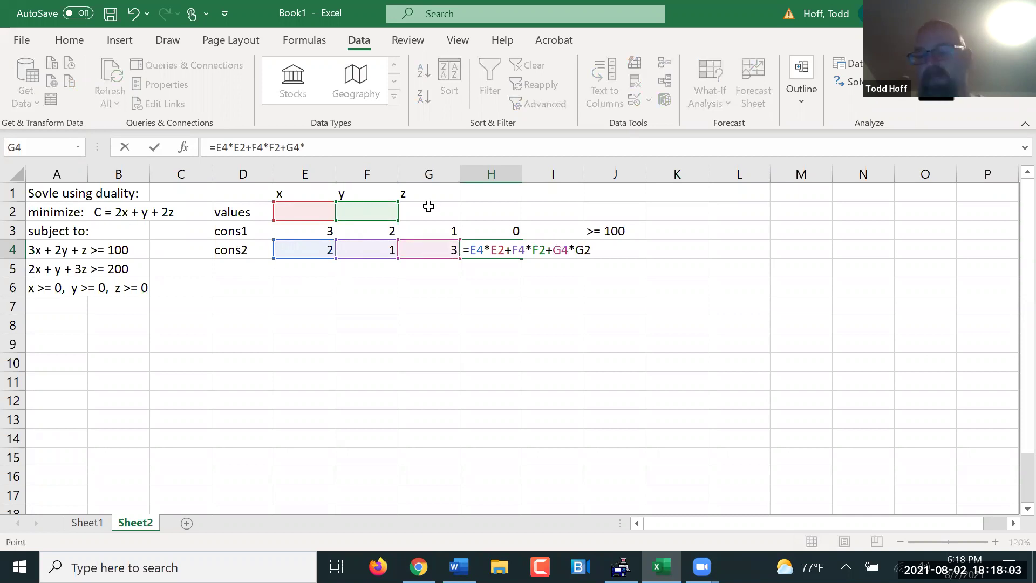
key(Return)
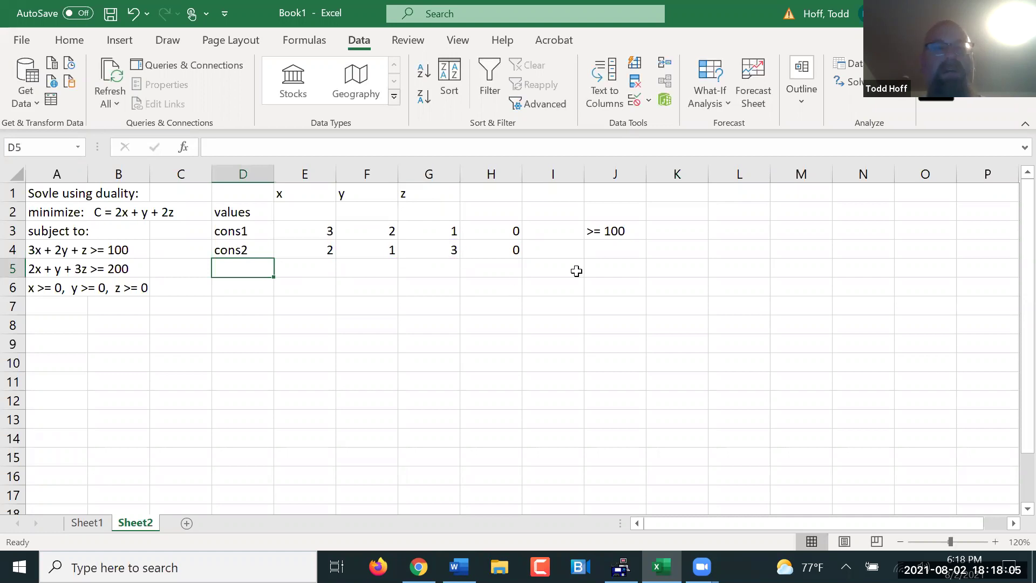
- Enter the second constraint's bound ">= 200" as a note in cell J4
click(600, 252)
text(>=)
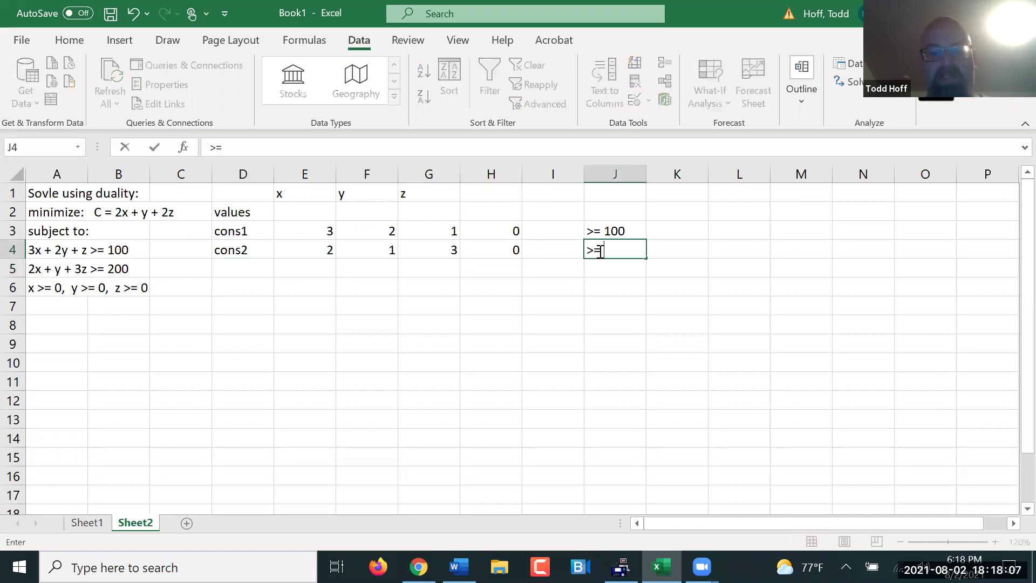
text( 200)
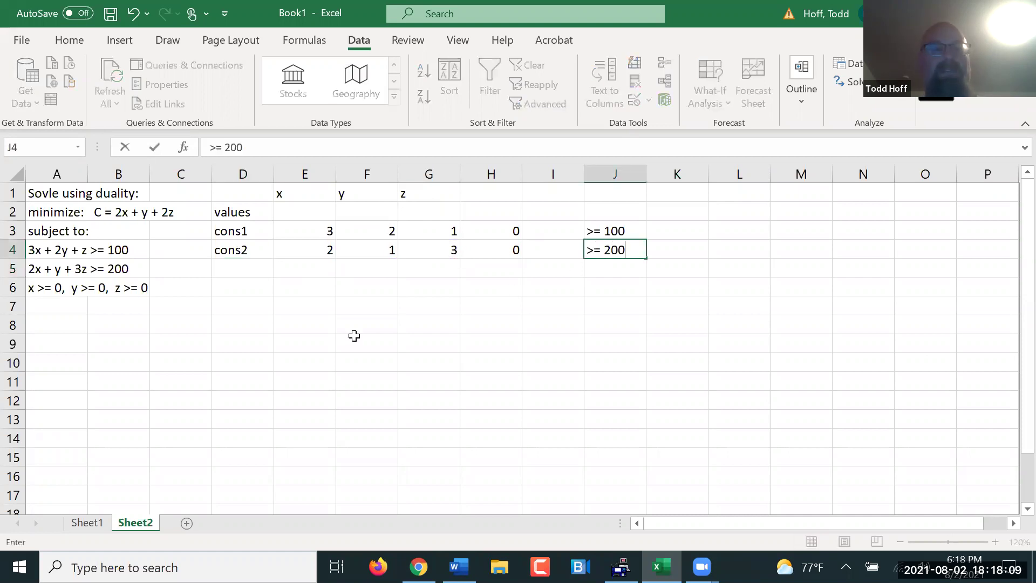
click(315, 304)
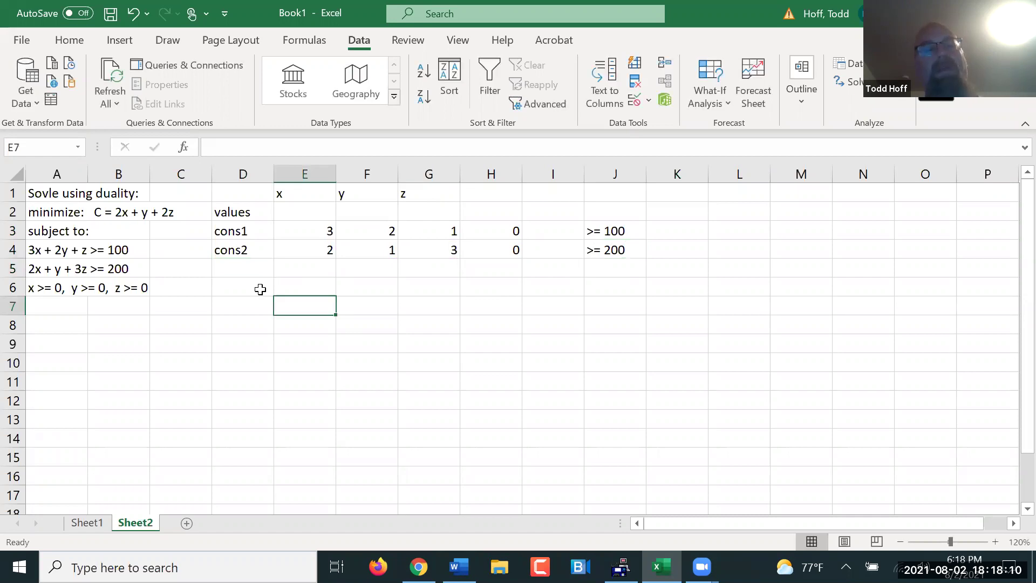
- Enter the objective row's label "objective minim" in cell C5
click(202, 266)
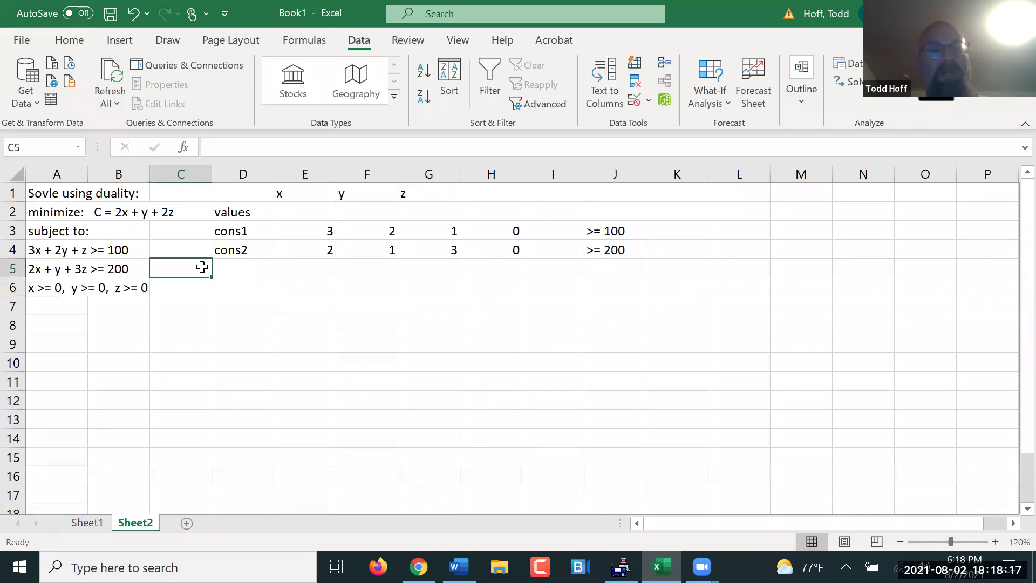
text(objecti)
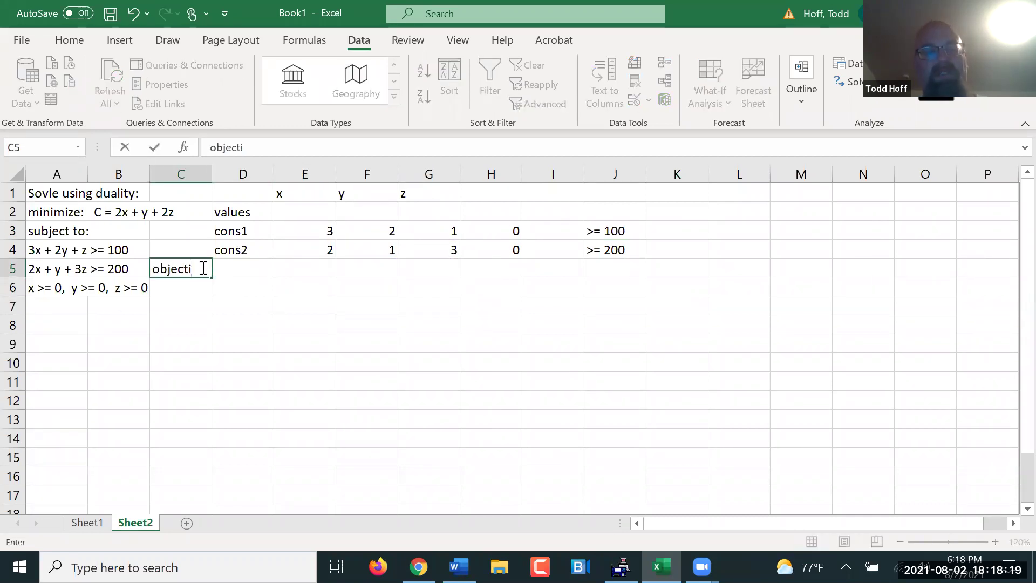
text(ve   minim)
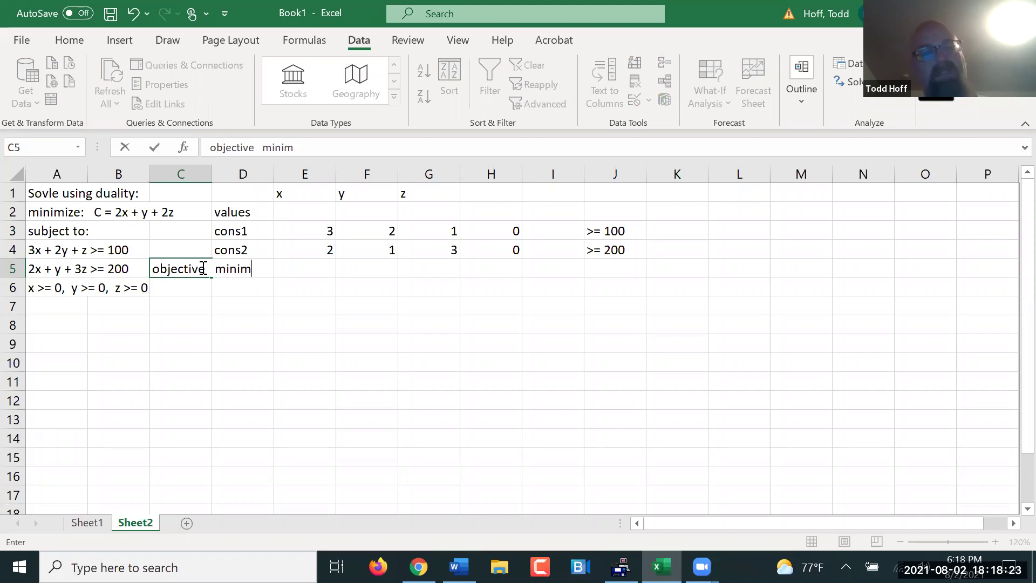
key(Tab)
- Enter the objective coefficients 2, 1 and 2 in cells E5, F5 and G5
key(Tab)
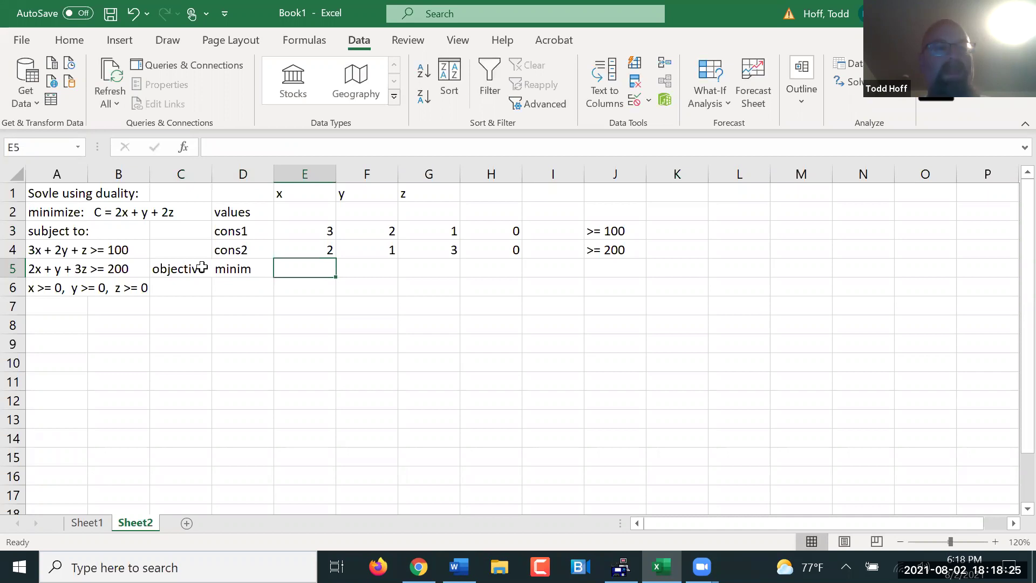
text(2)
key(BackSpace)
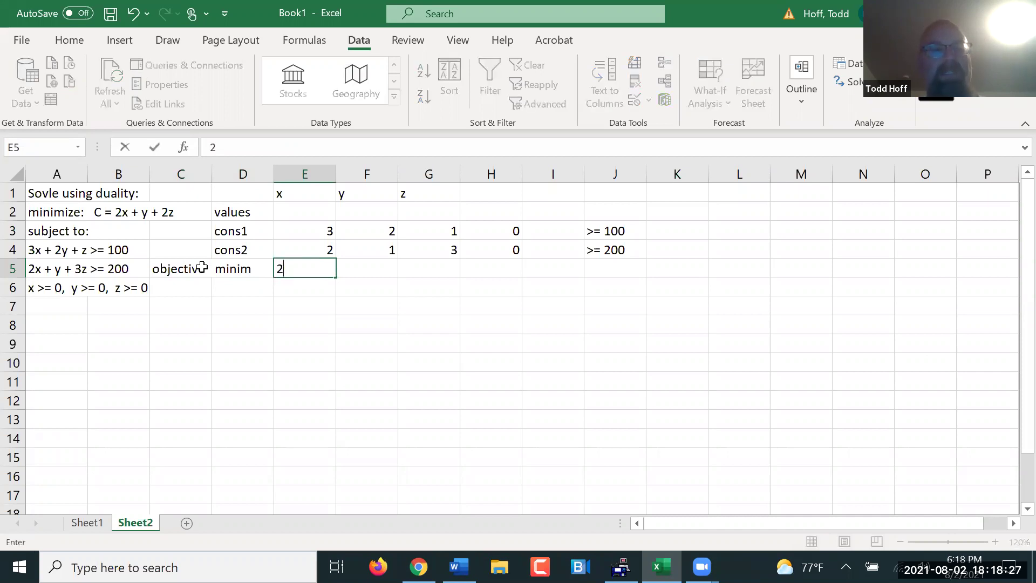
key(Tab)
text(1)
key(Tab)
text(2)
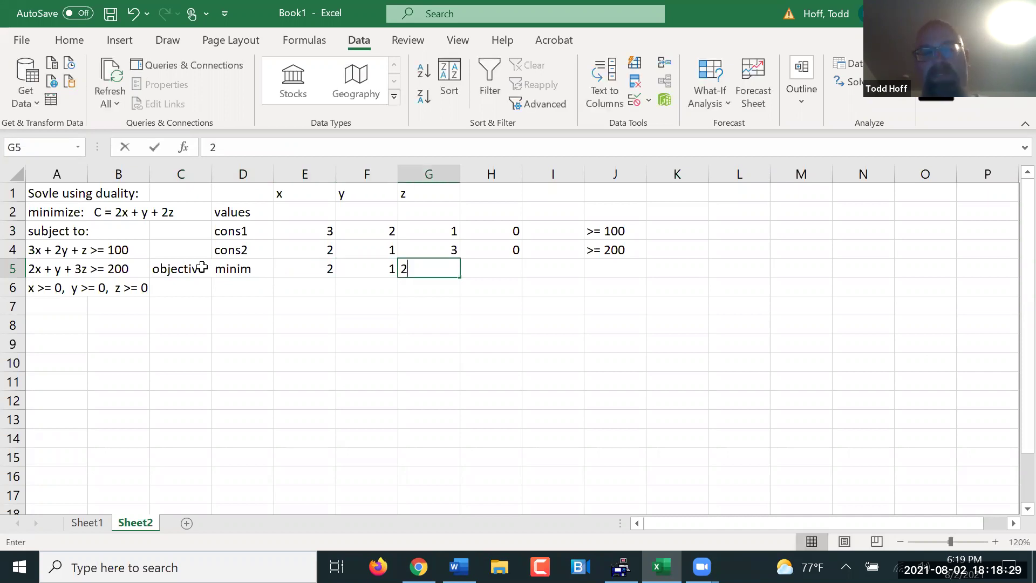
key(Tab)
- Enter the objective formula =E5*E2+F5*F2+G5*G2 in cell H5
text(=)
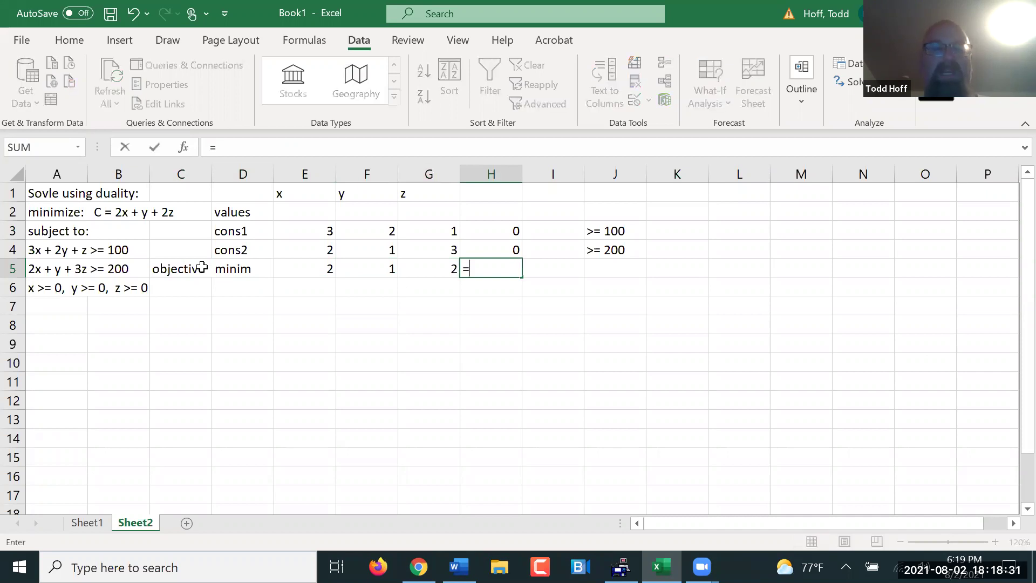
click(311, 270)
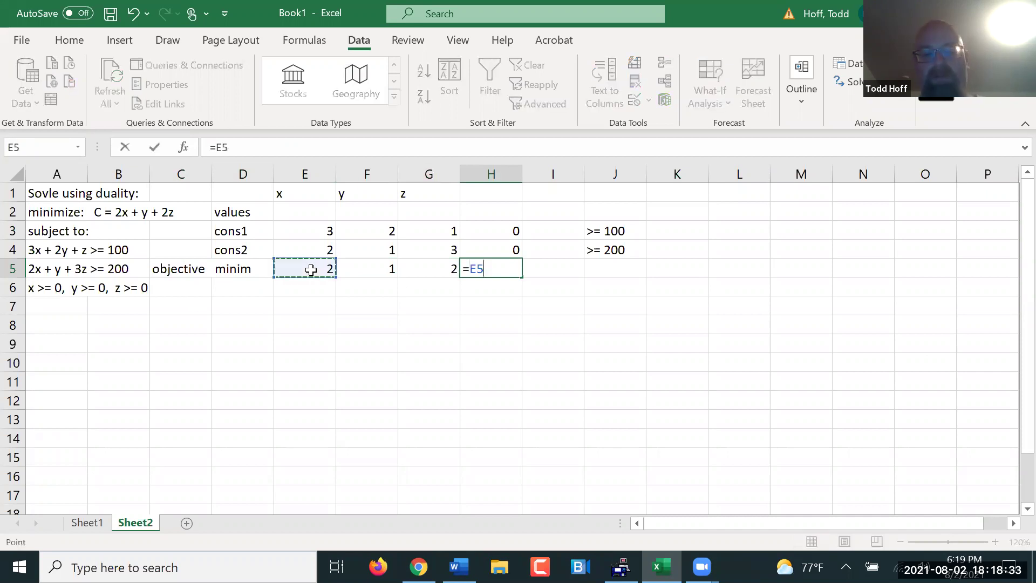
text(*)
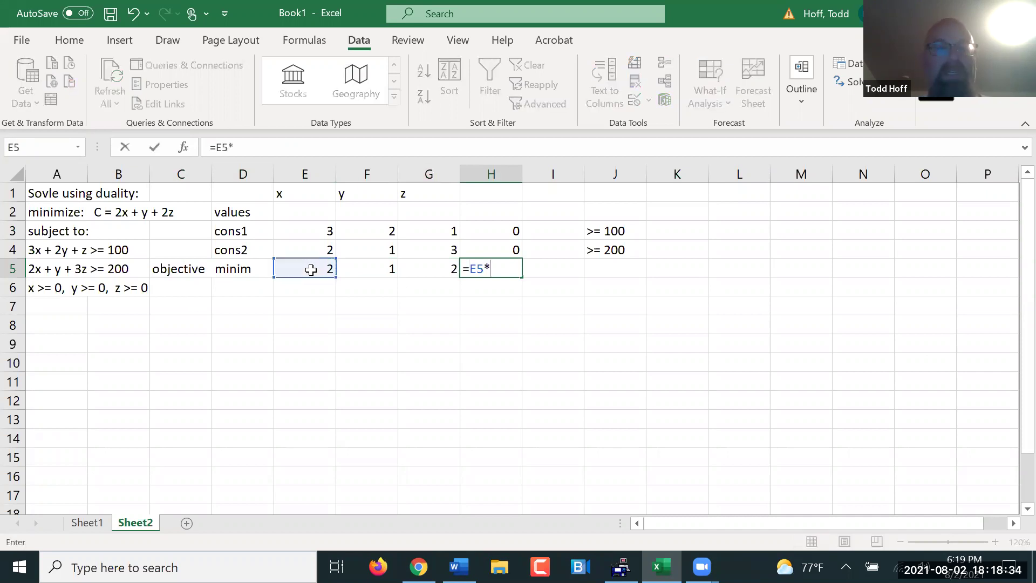
click(318, 210)
text(+)
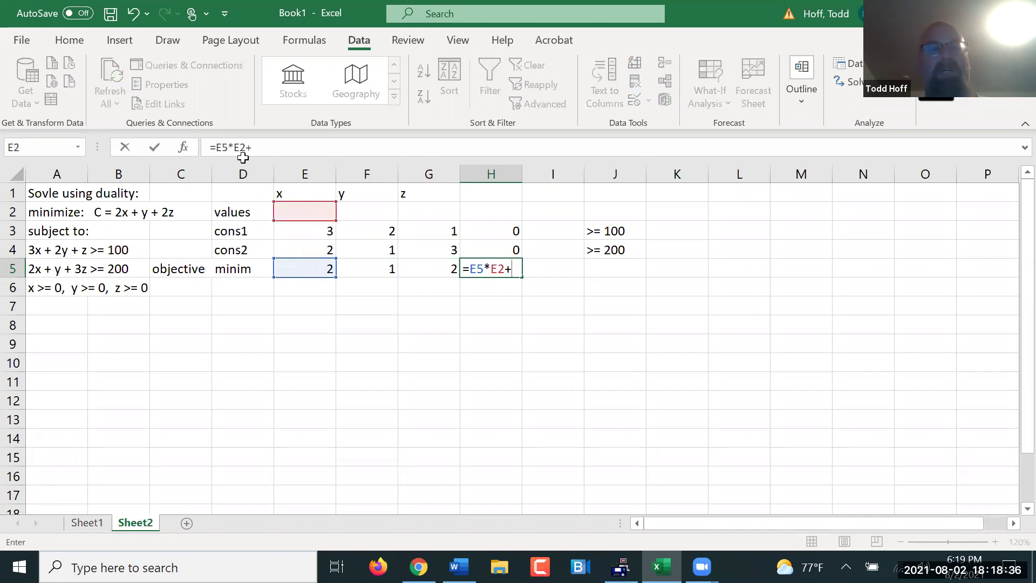
click(361, 265)
text(*)
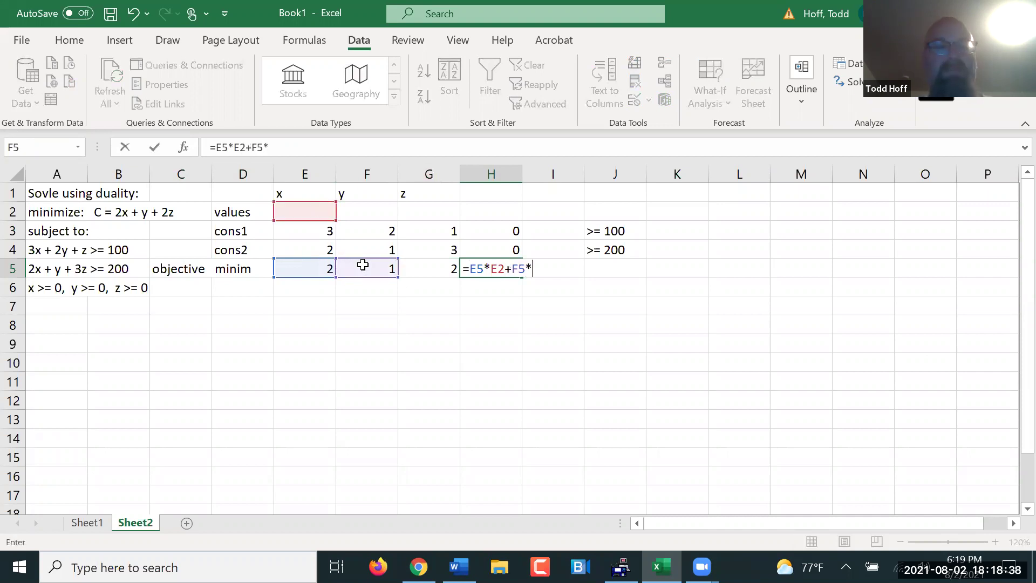
click(379, 212)
text(+)
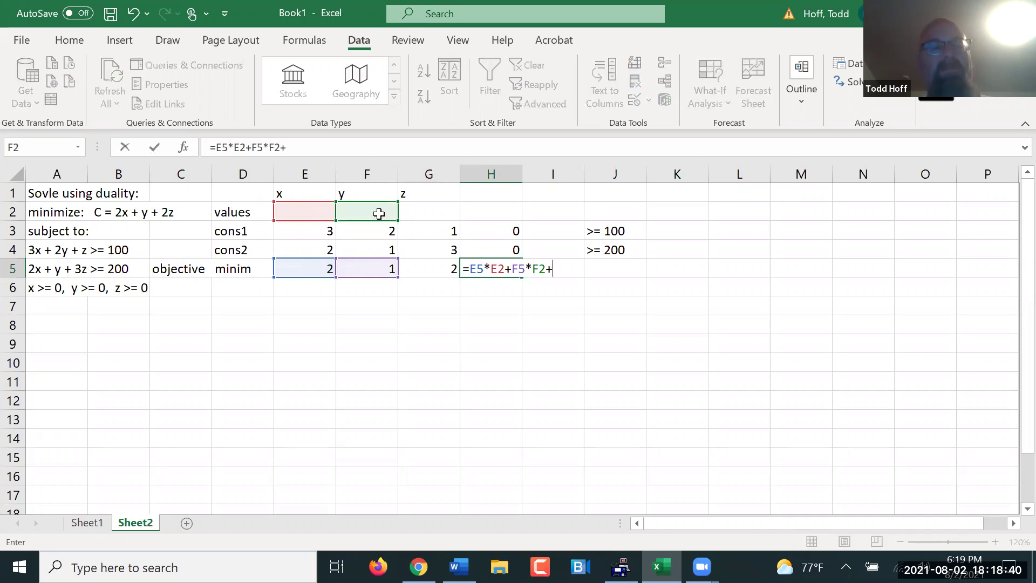
click(438, 271)
text(*)
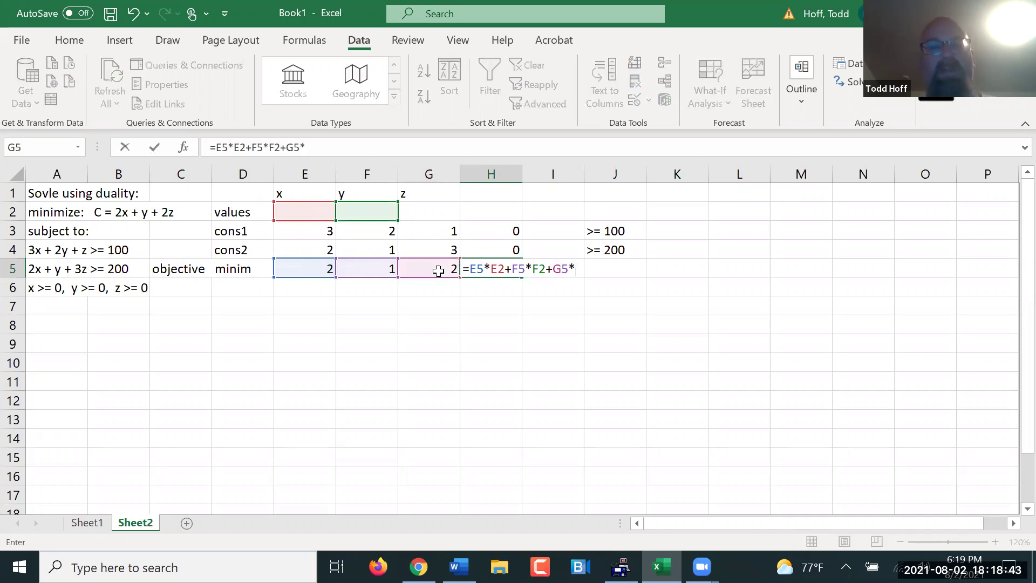
click(440, 214)
key(Return)
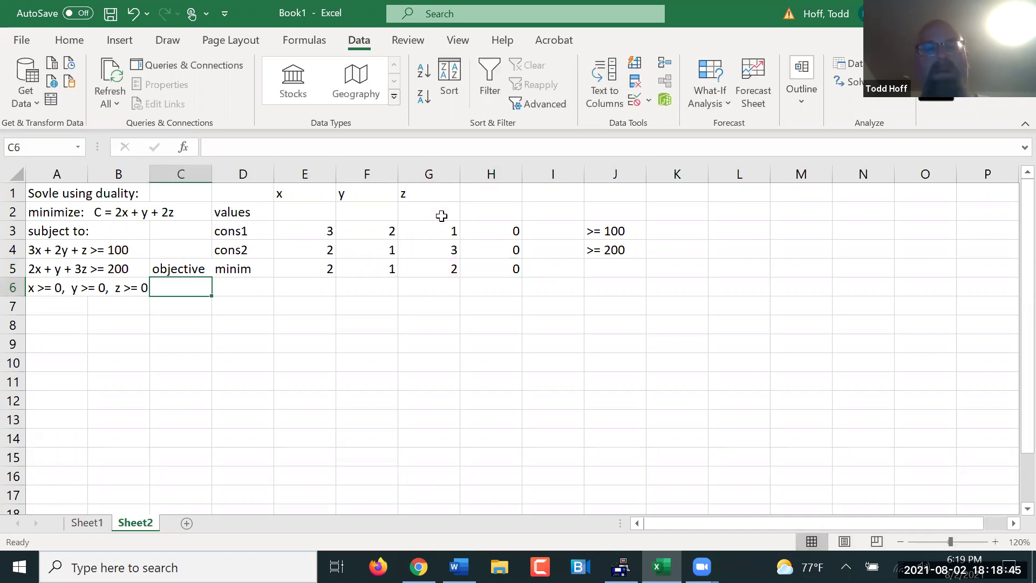
- Enter "min" as a note for the objective row in cell J5
click(594, 262)
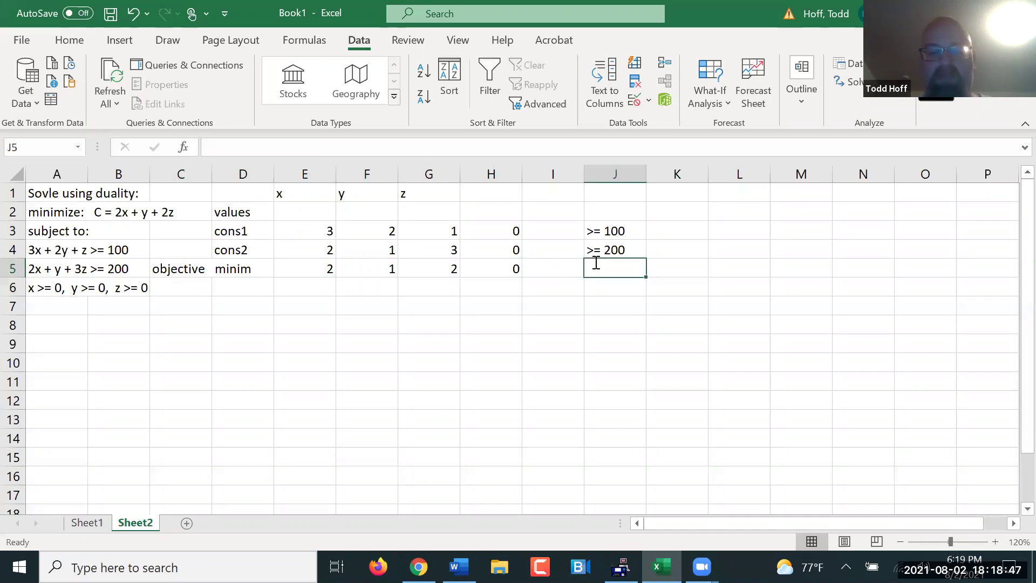
text(min)
key(Return)
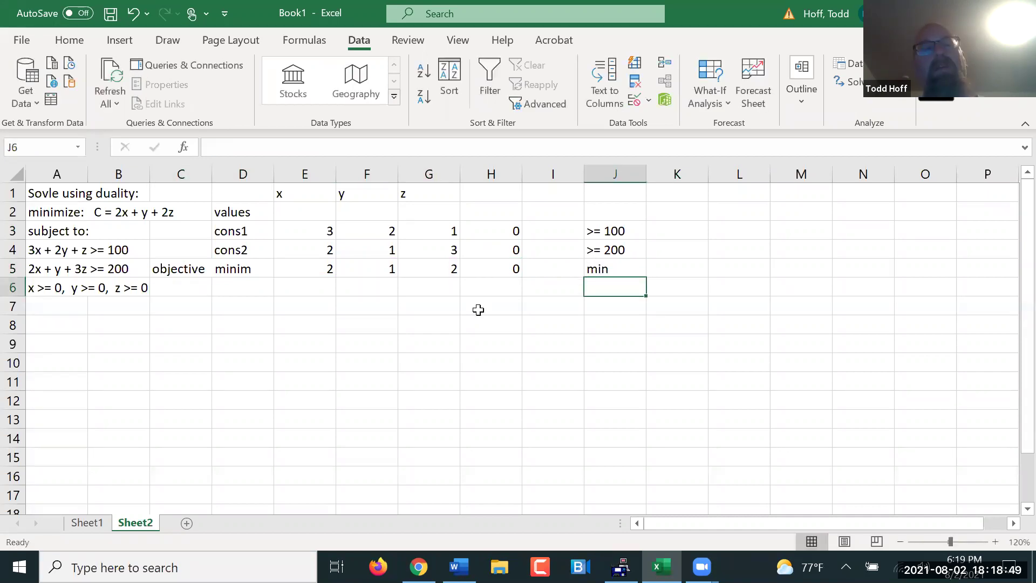
- Open Solver and set the objective to cell H5 with the goal Min
click(855, 82)
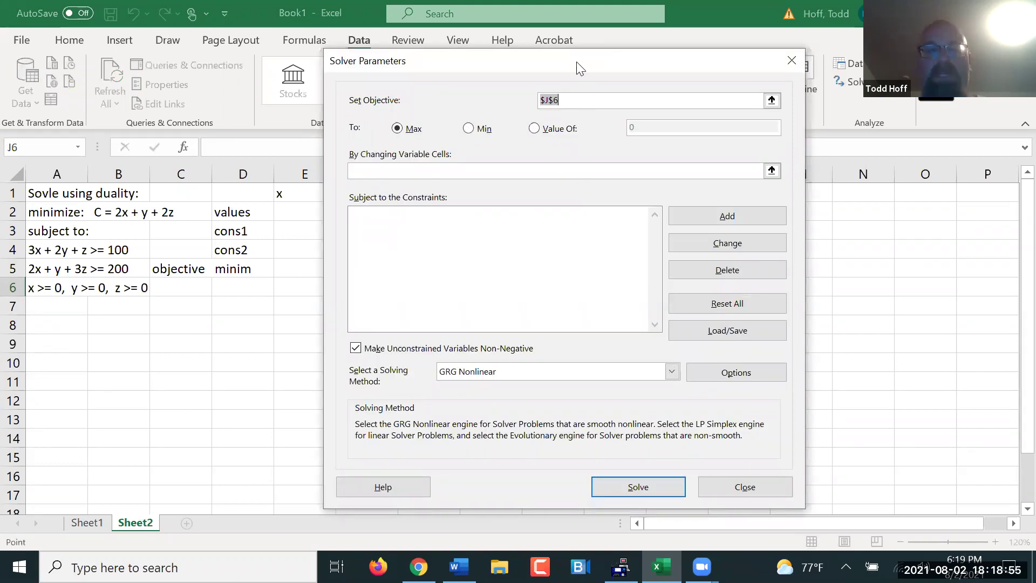
drag(577, 62, 823, 60)
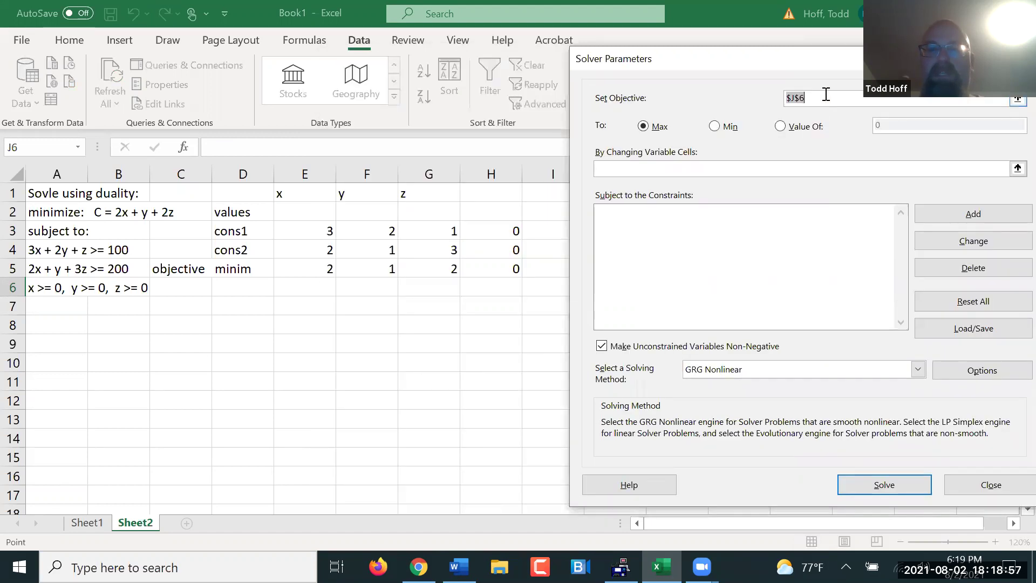
click(785, 98)
click(487, 265)
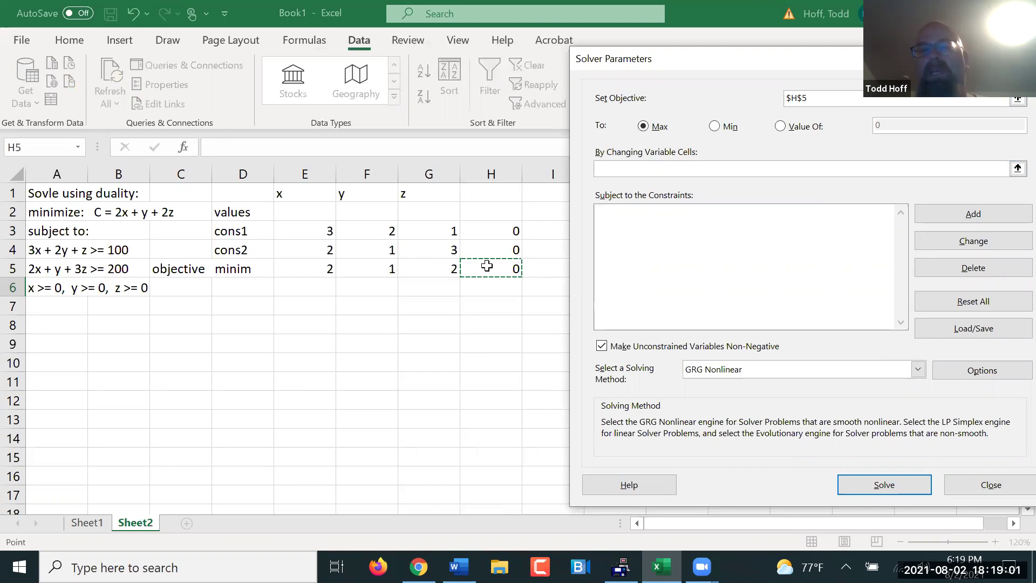
click(703, 98)
click(715, 127)
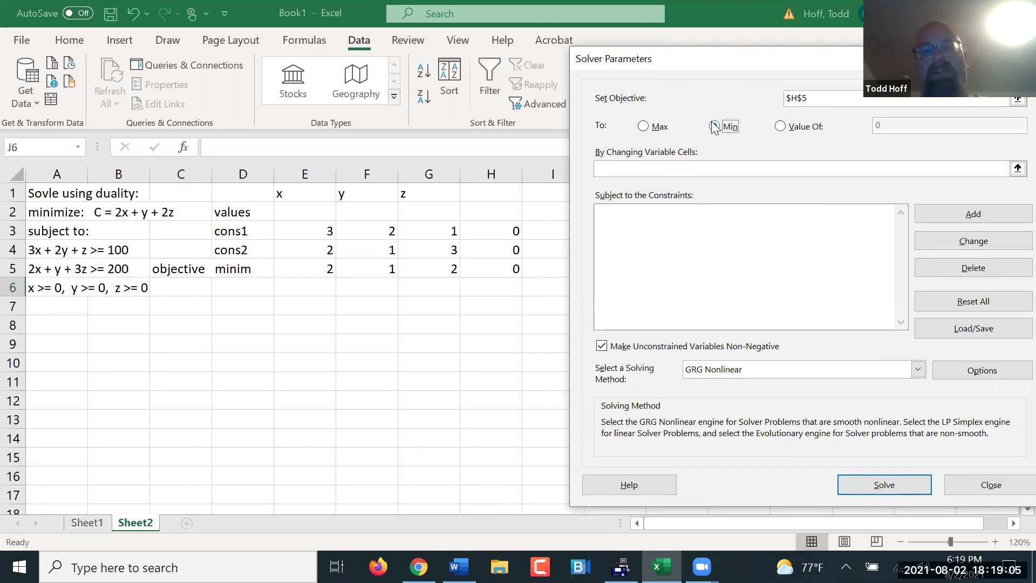
- Set Solver's changing variable cells to the values range E2:G2
click(648, 170)
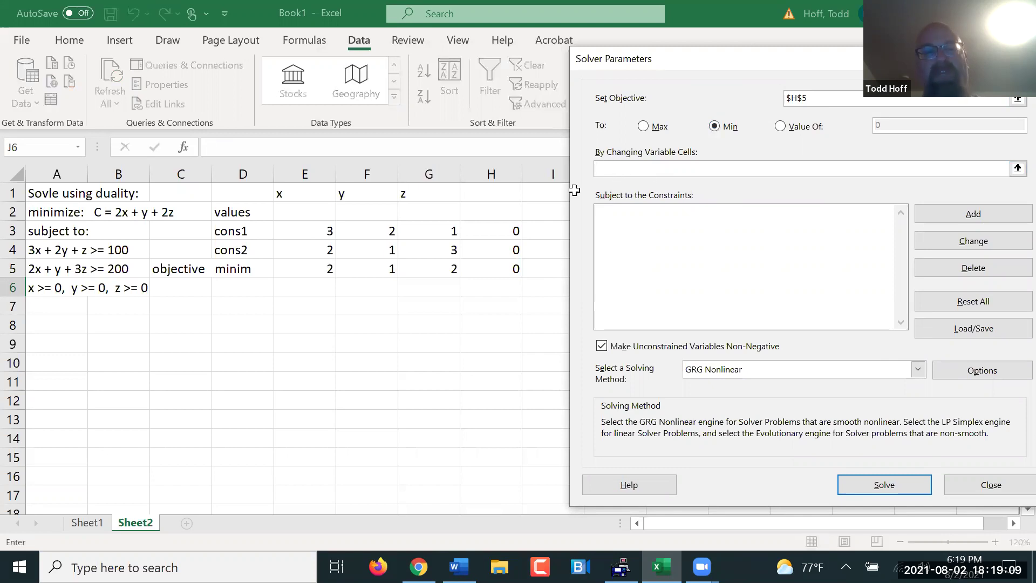
drag(319, 212, 413, 211)
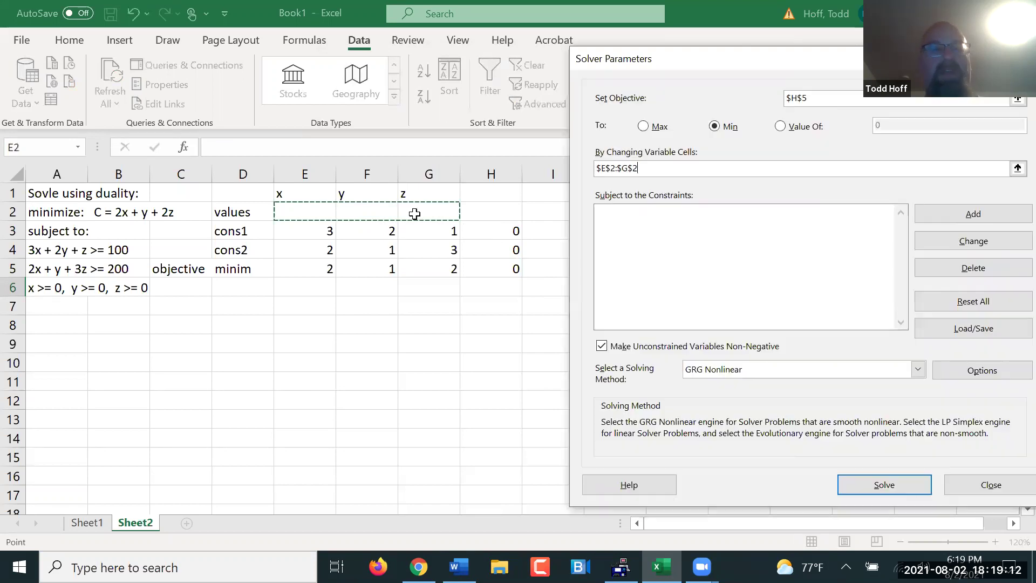
click(634, 236)
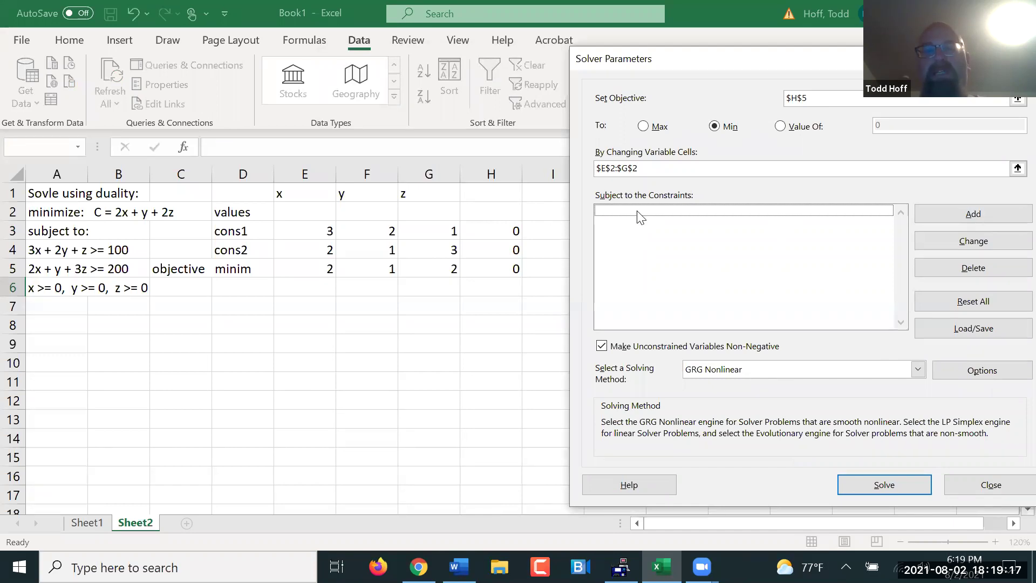
- Add the Solver constraint that H3 is >= 100 and start another constraint
click(964, 214)
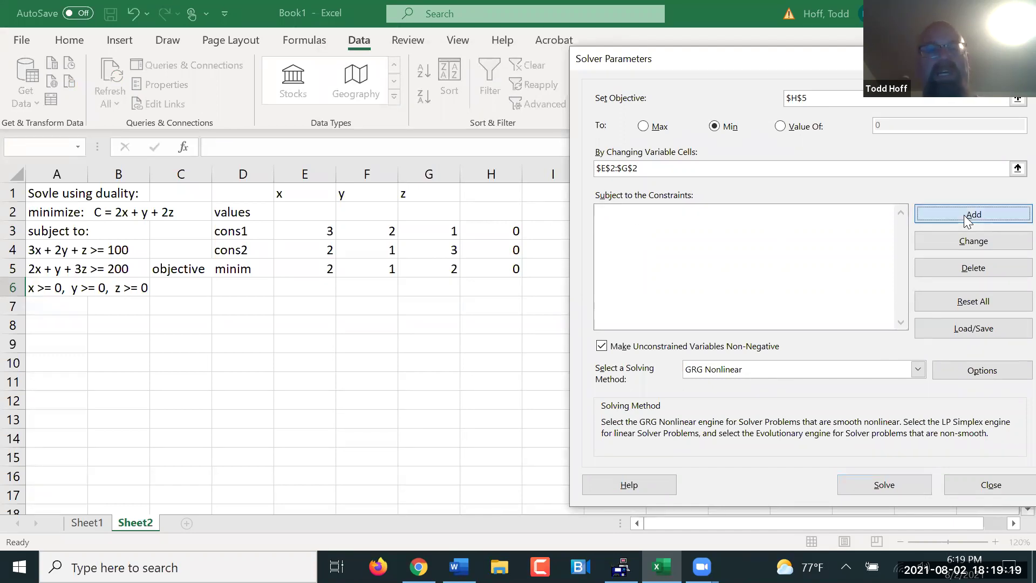
click(493, 231)
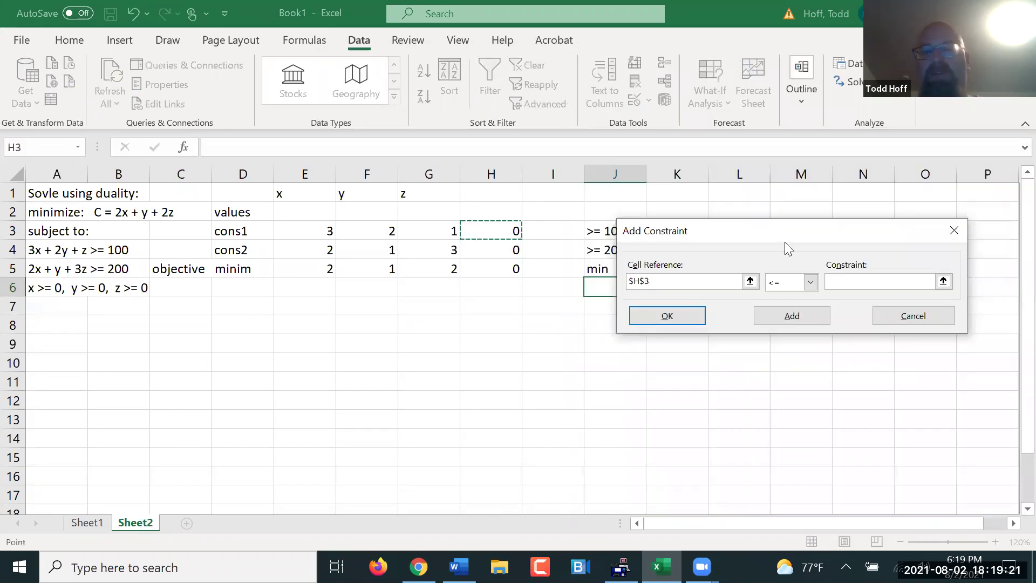
click(810, 282)
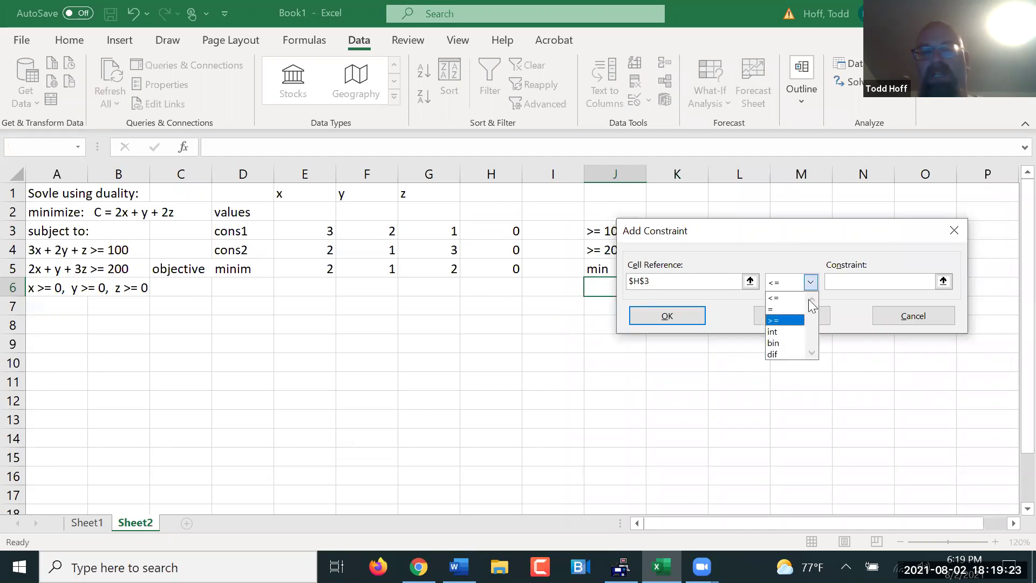
click(786, 319)
click(830, 282)
text(100)
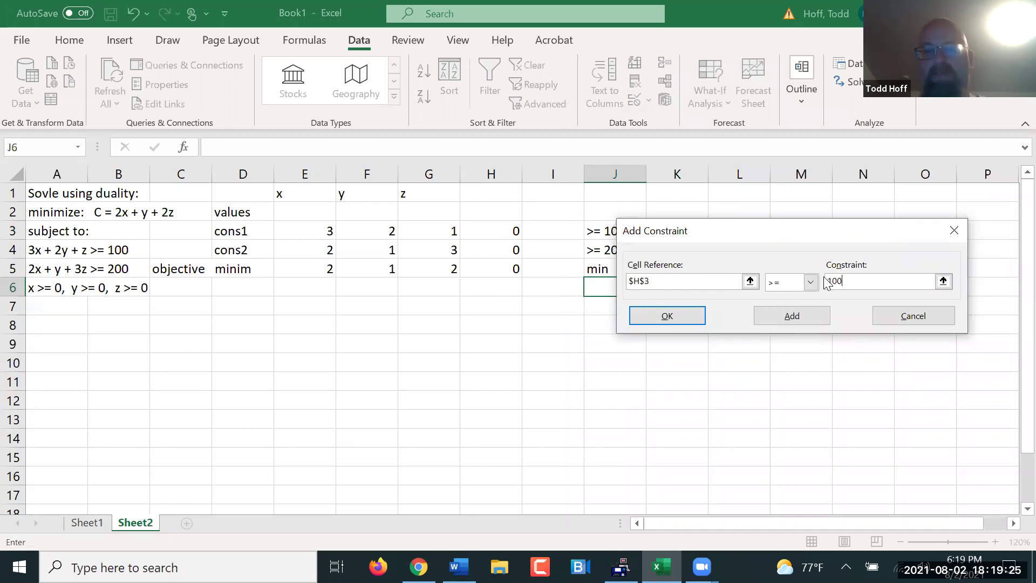
click(799, 316)
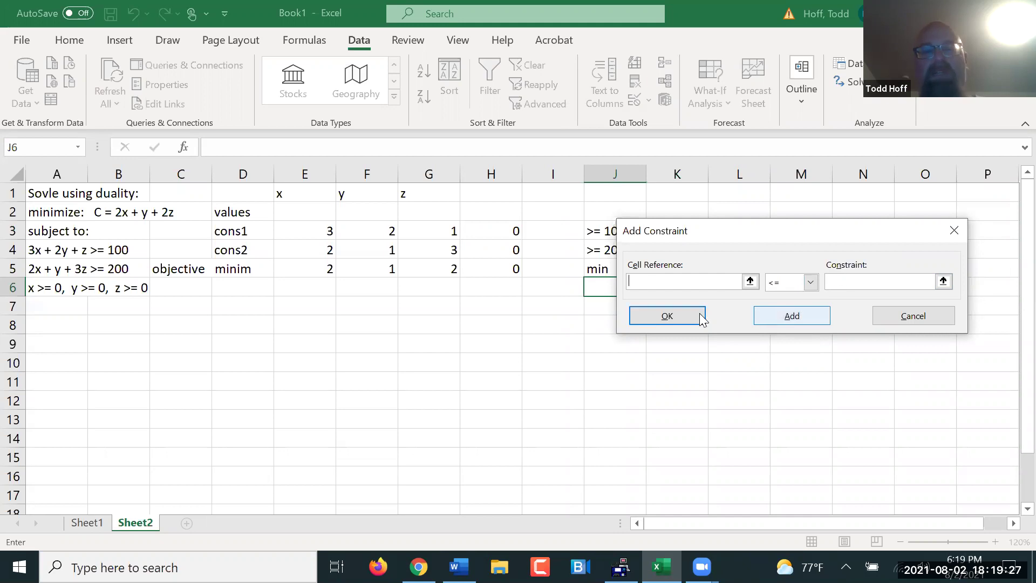
click(588, 248)
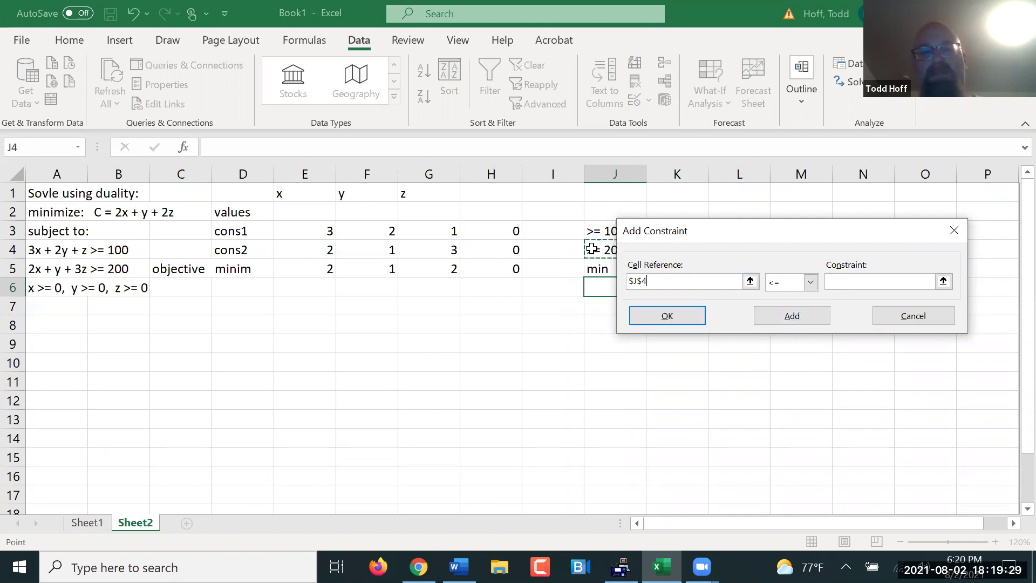
key(BackSpace)
key(BackSpace)
key(BackSpace)
key(BackSpace)
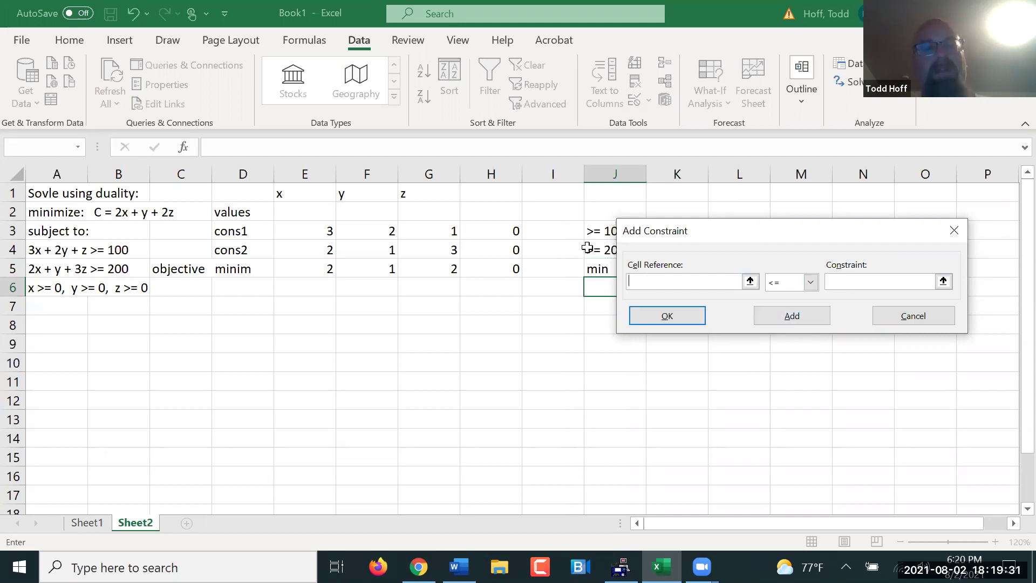
- Add the Solver constraint that H4 is >= 200 and return to the Solver parameters
click(495, 252)
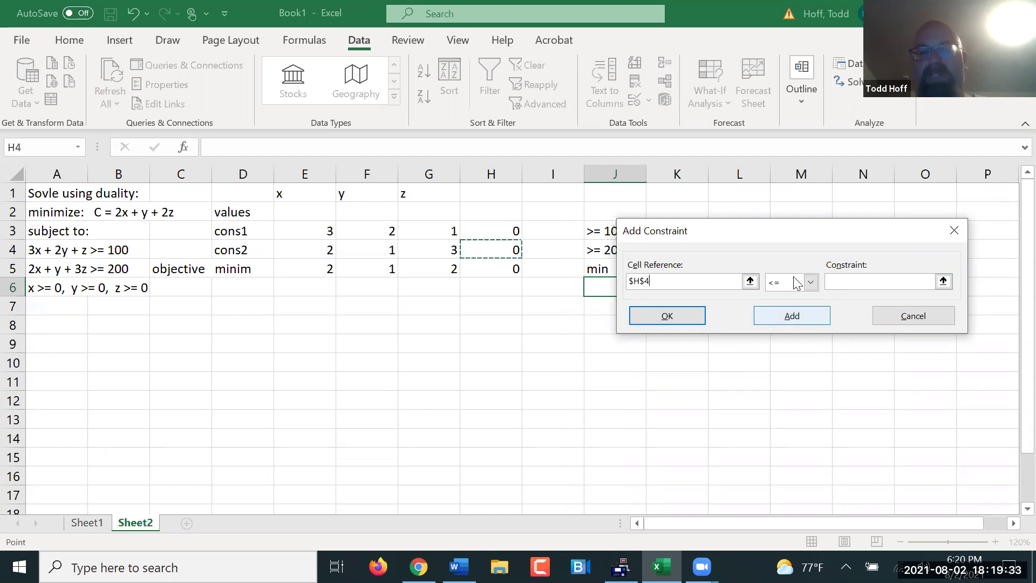
click(809, 282)
click(774, 320)
click(826, 283)
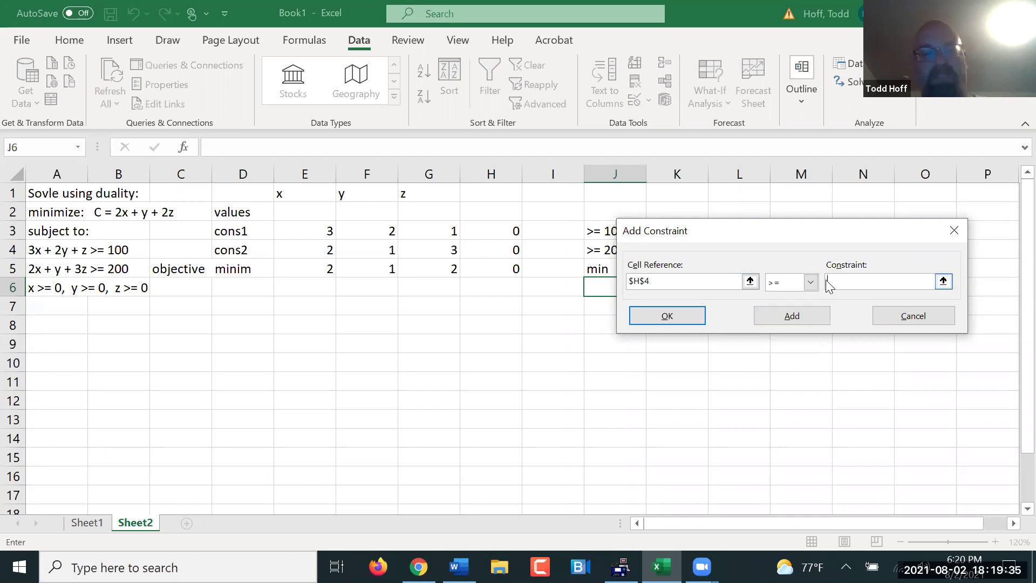
text(200)
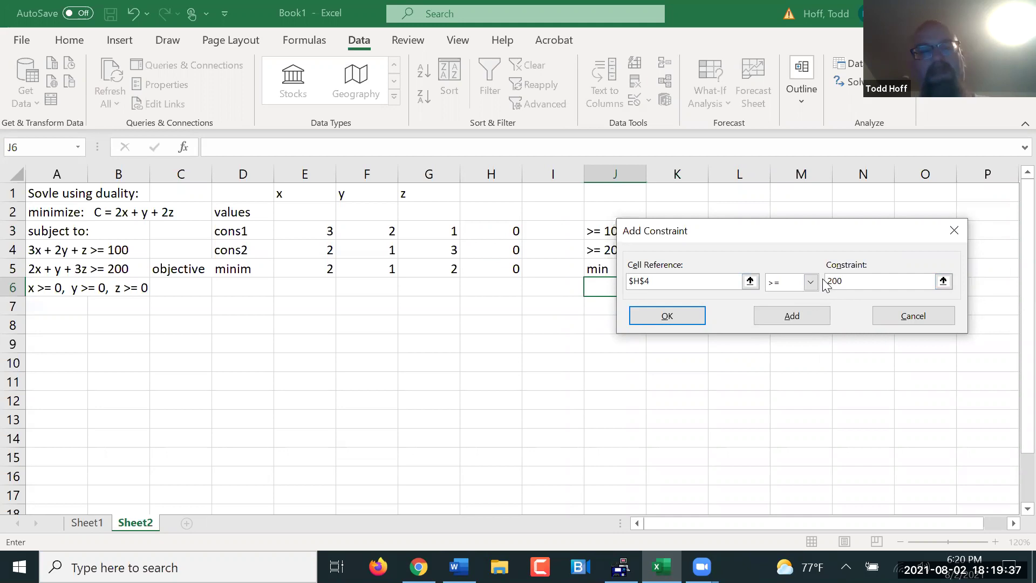
click(671, 321)
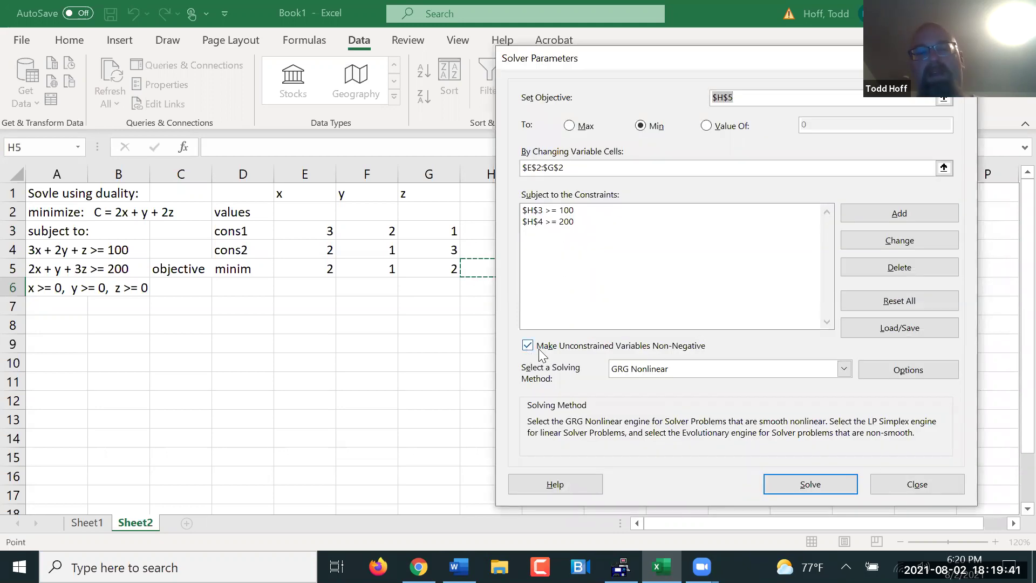
- Set the solving method to Simplex LP, solve the model and keep the Solver solution
click(700, 370)
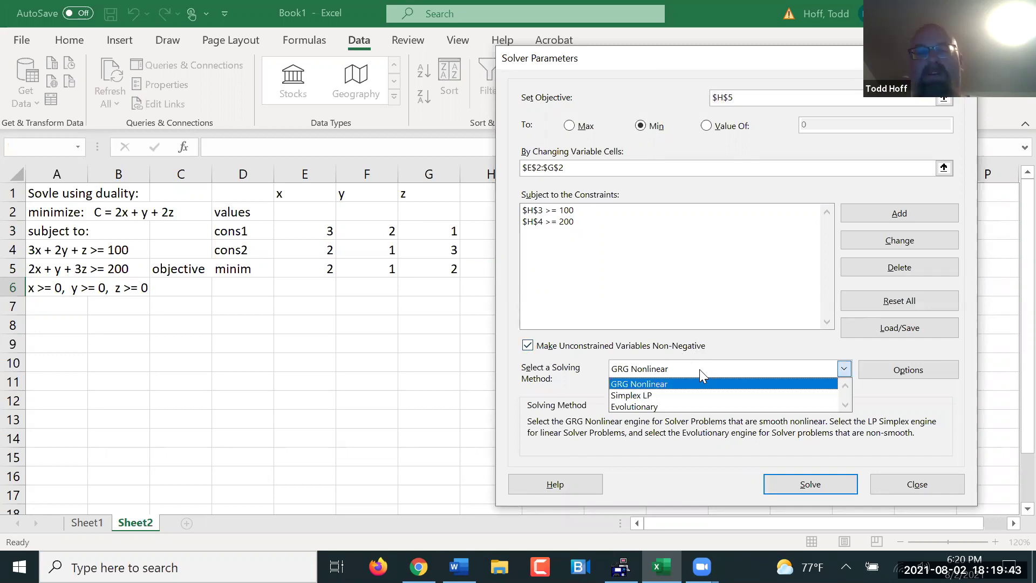
click(675, 394)
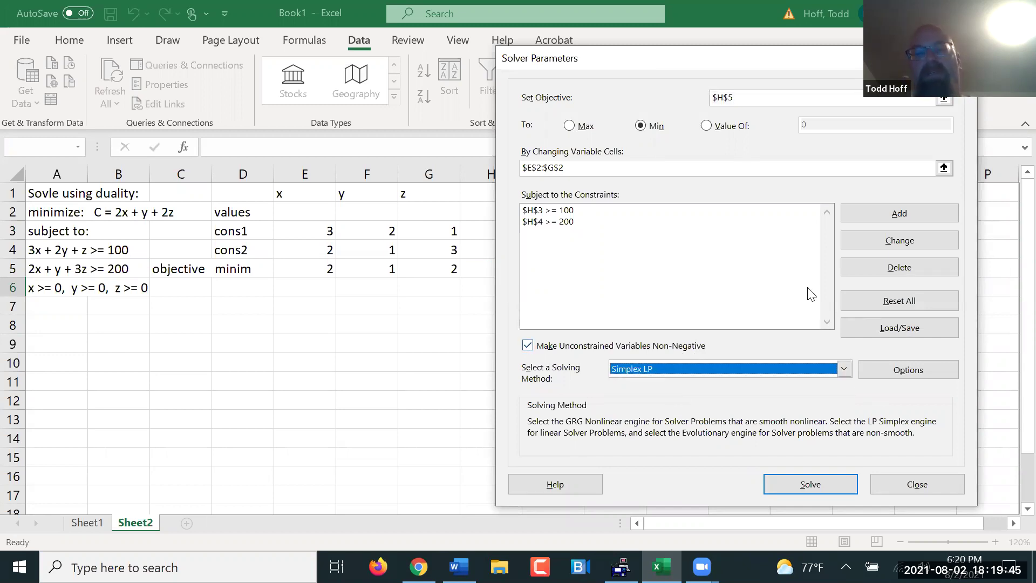
click(790, 488)
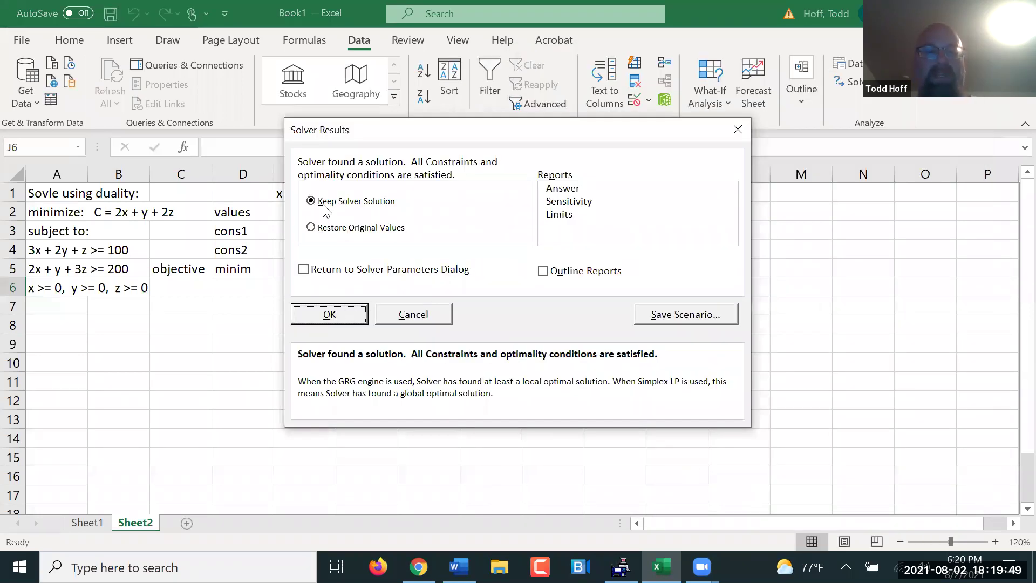
click(332, 316)
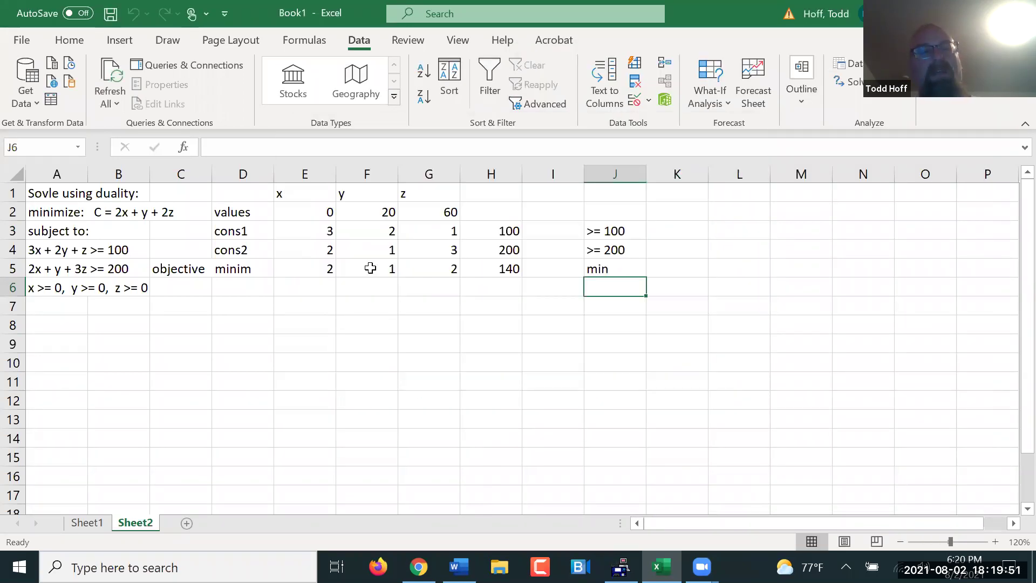
- Enter the conclusion "C is minimized at a value 140 when (0, 20, 60)" in cell E8
click(292, 211)
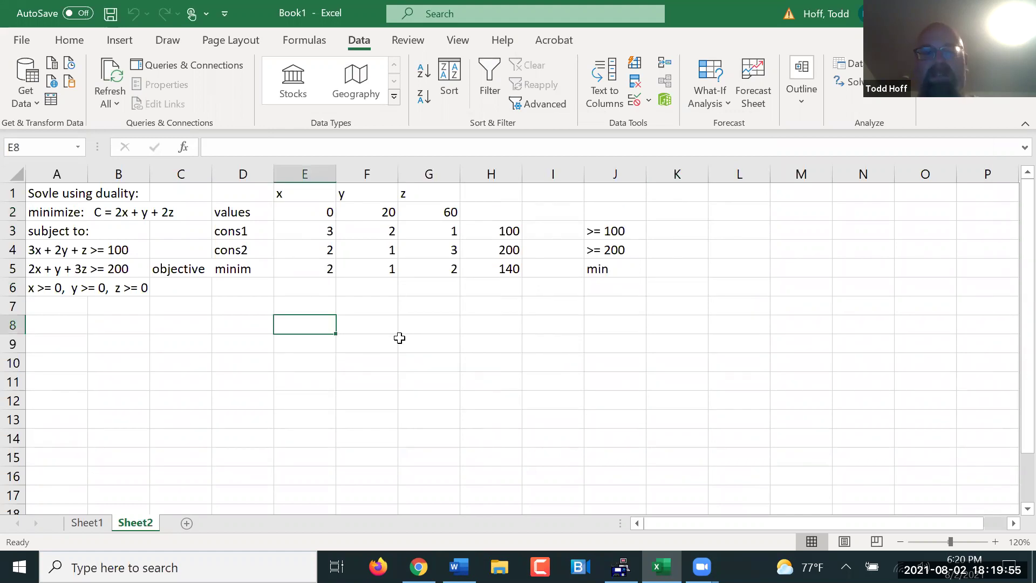
click(366, 210)
click(443, 211)
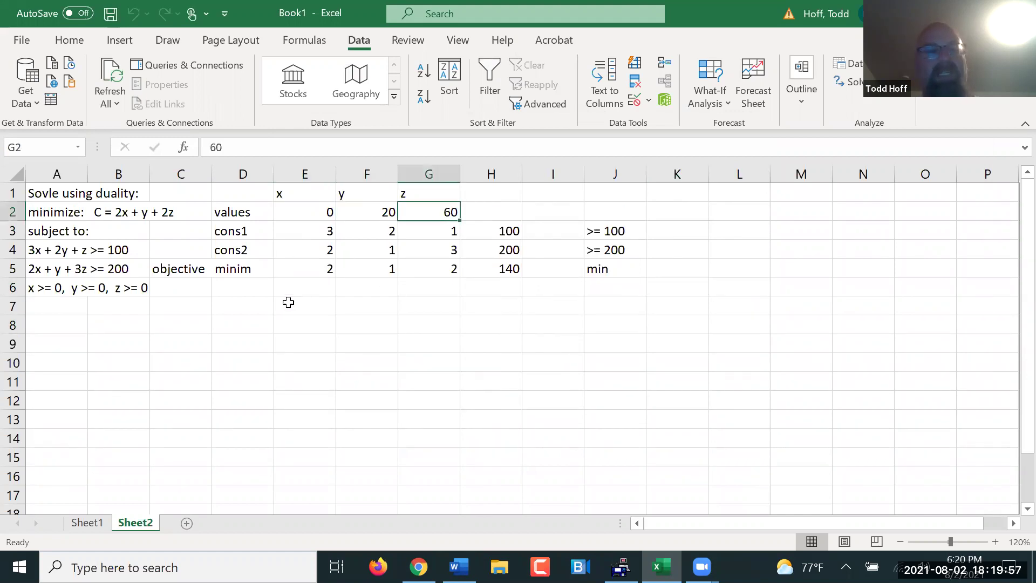
click(296, 328)
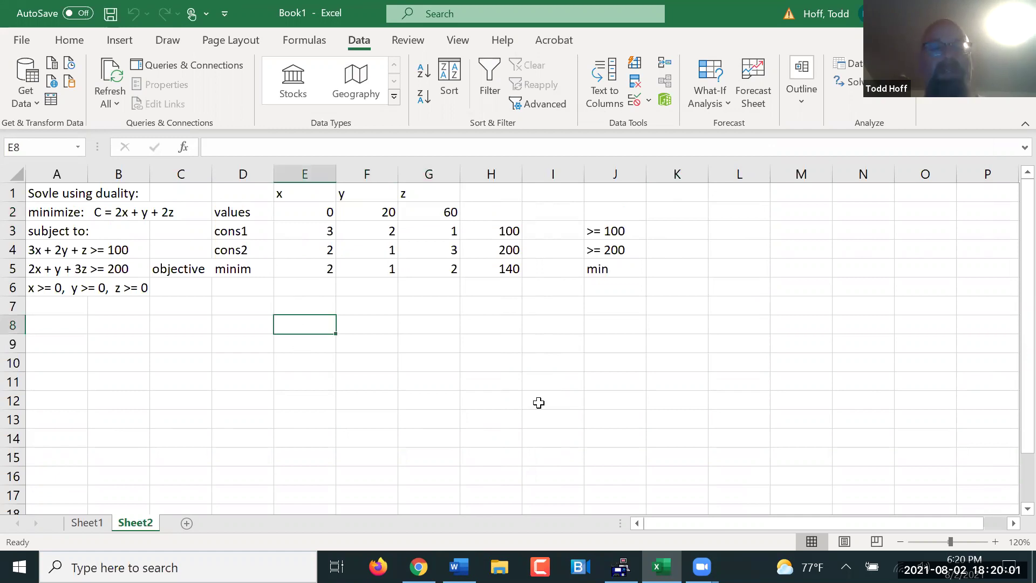
text(C )
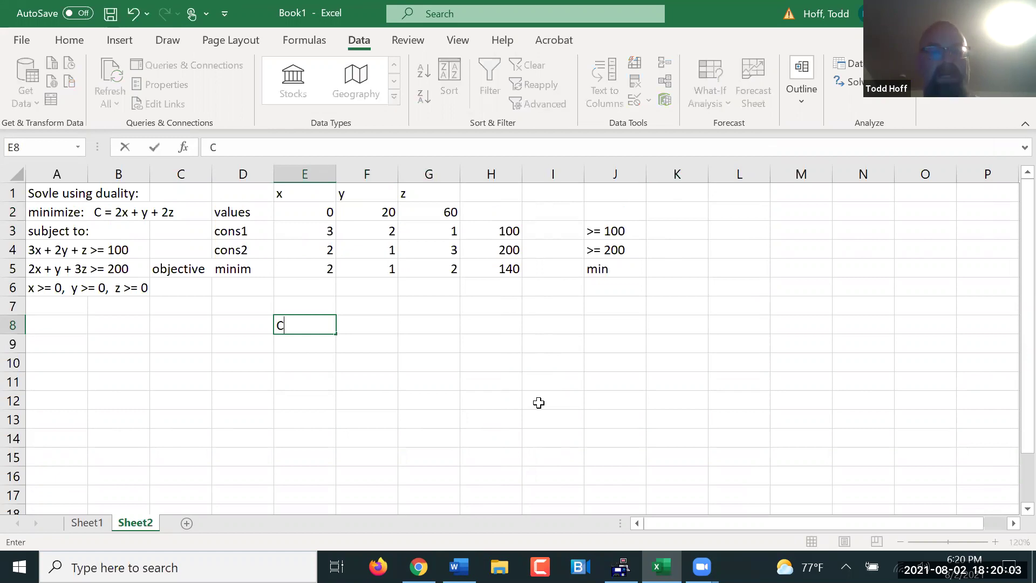
text(is minimi)
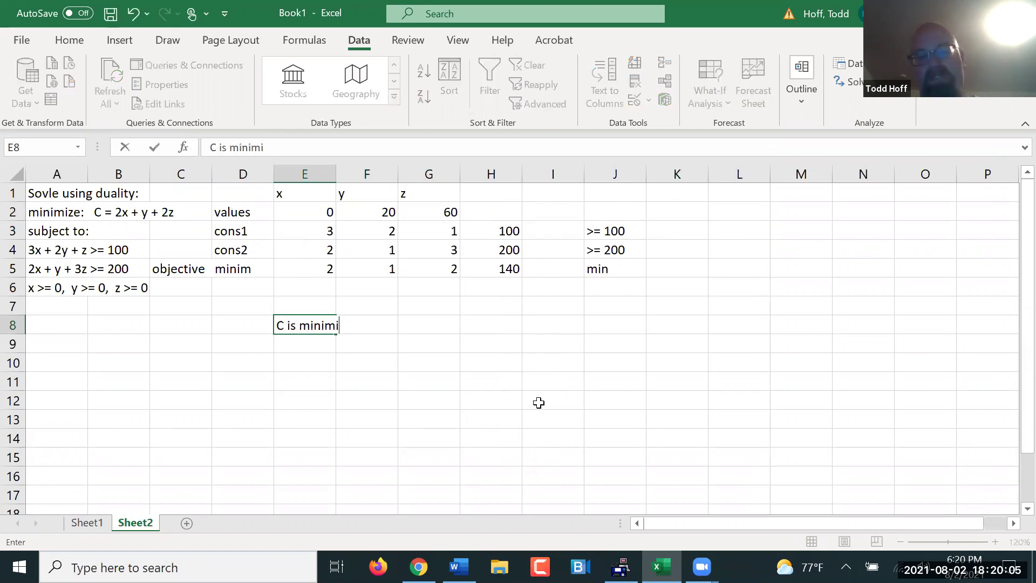
text(zed at a value 140)
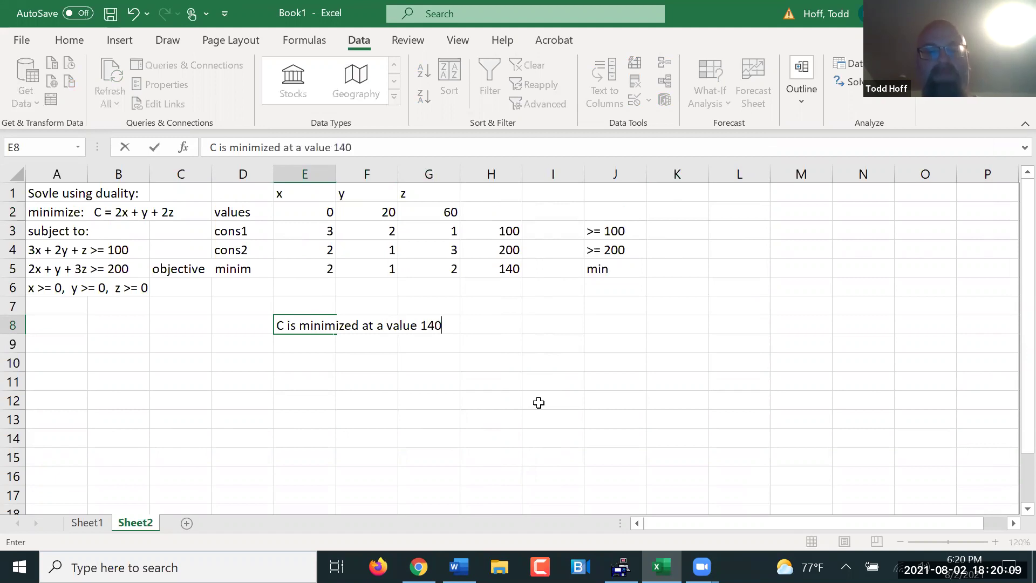
text( when (0,)
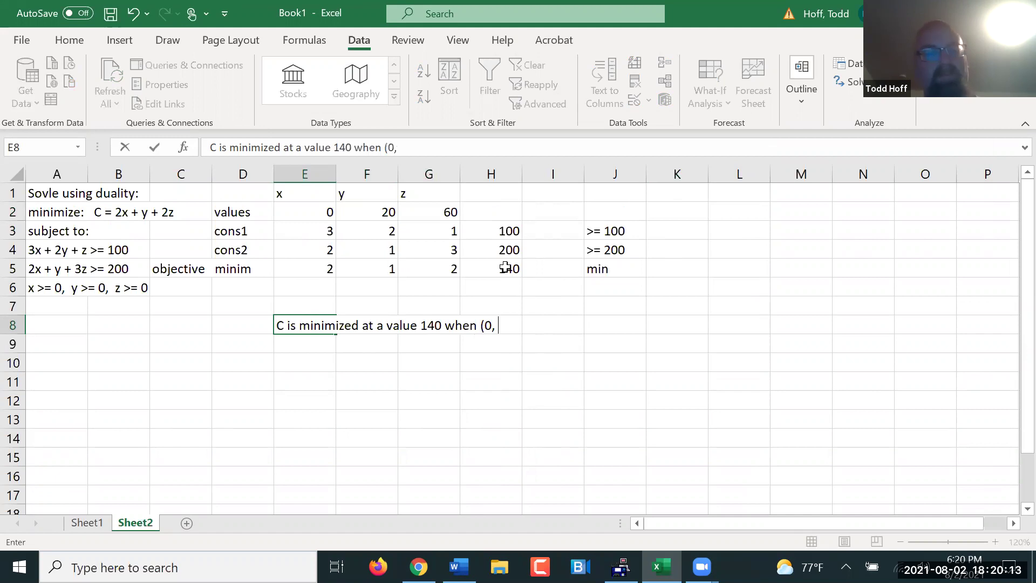
text( 20, 60))
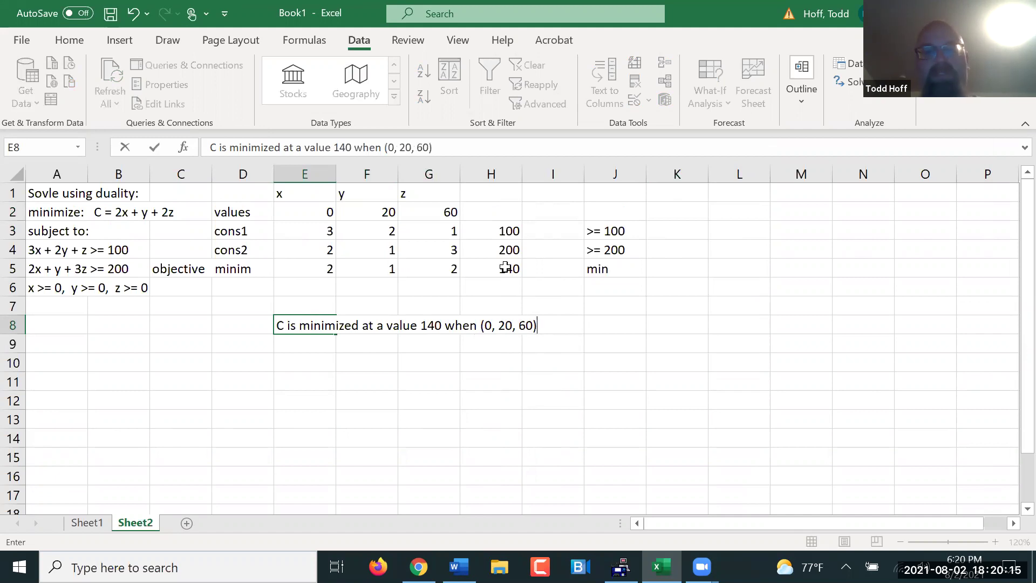
key(Return)
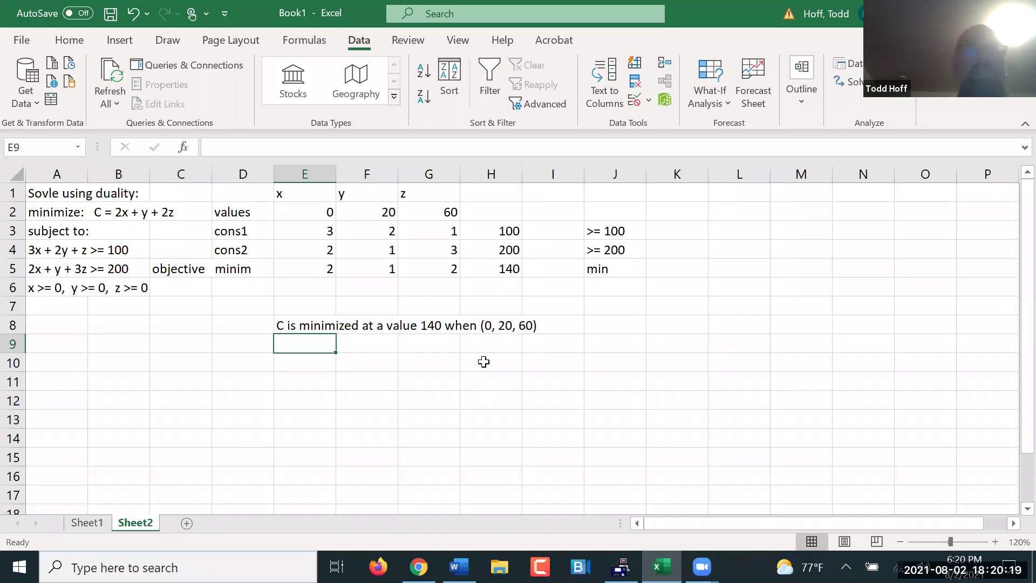
click(302, 326)
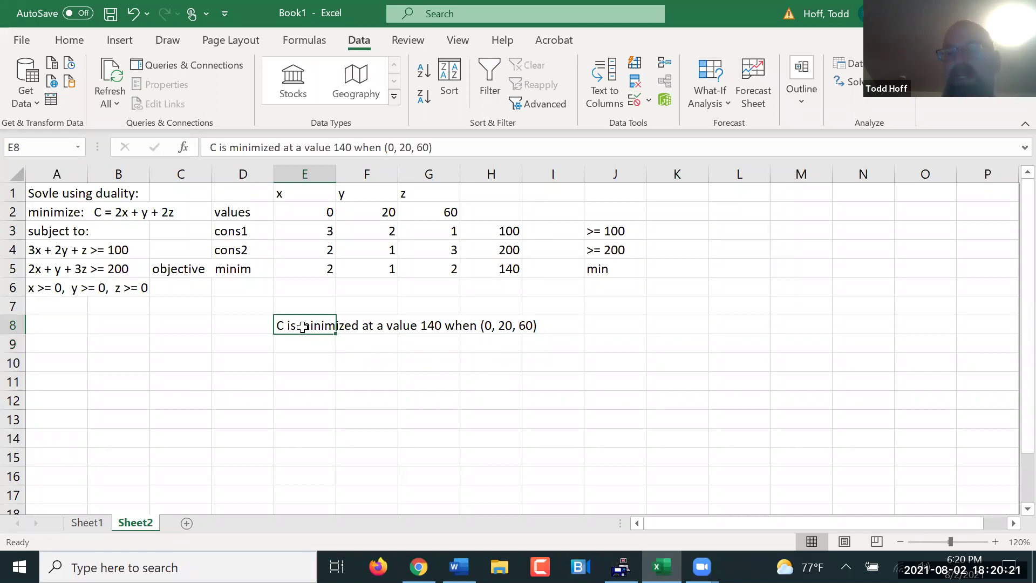